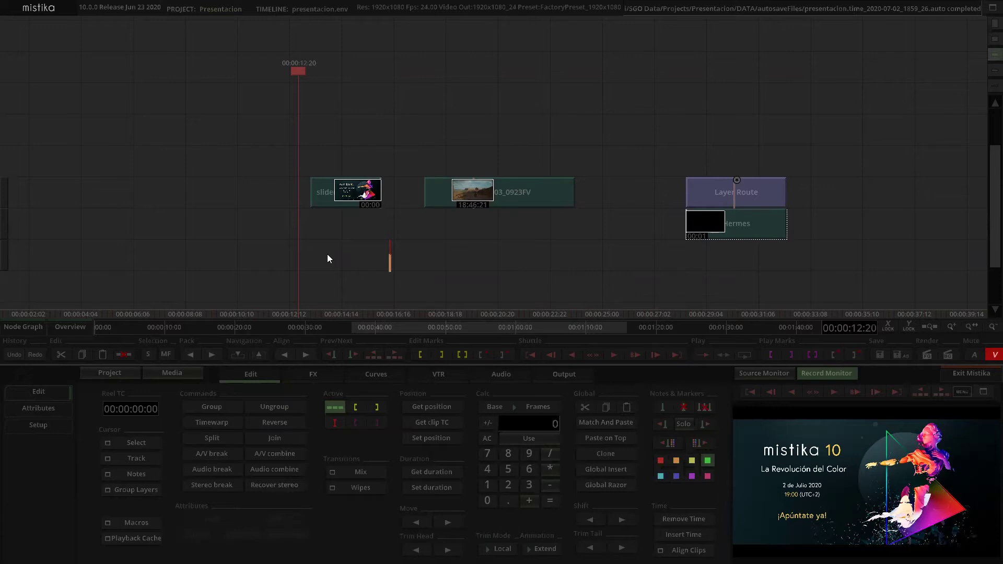
Apply a Color Grade effect to the slider clip, open it in the visual editor, and return to the timeline
click(342, 196)
click(313, 374)
click(259, 401)
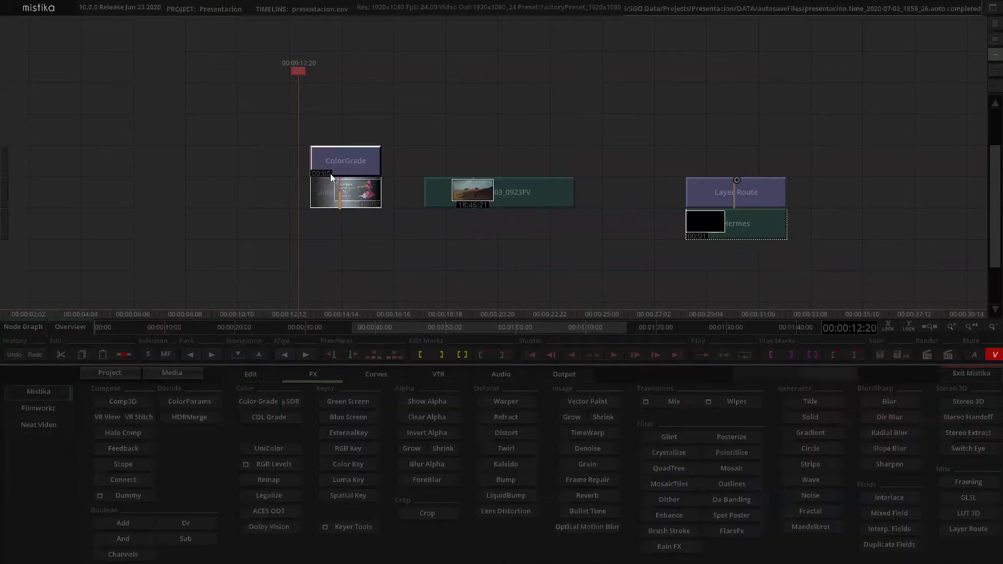
double_click(331, 168)
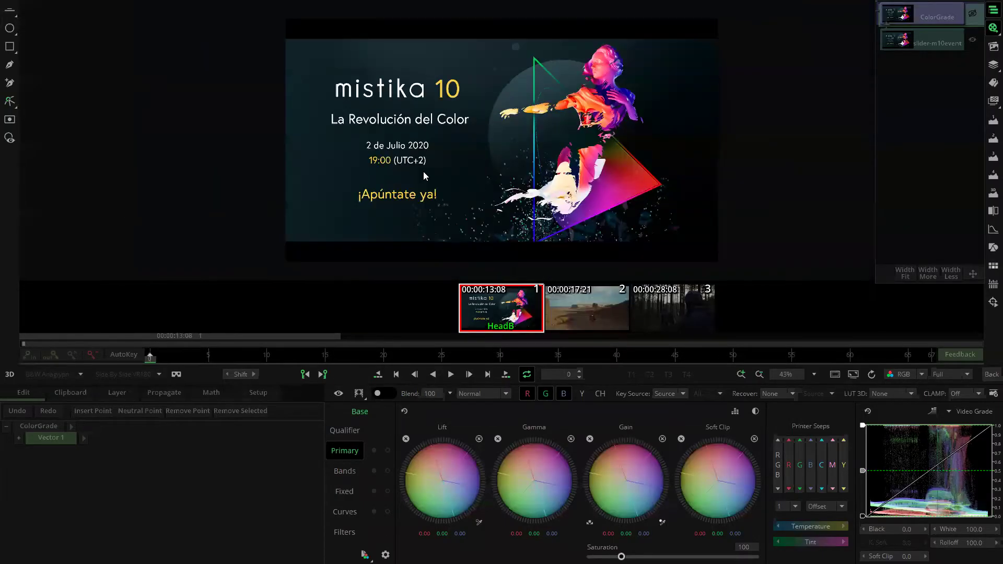
click(991, 374)
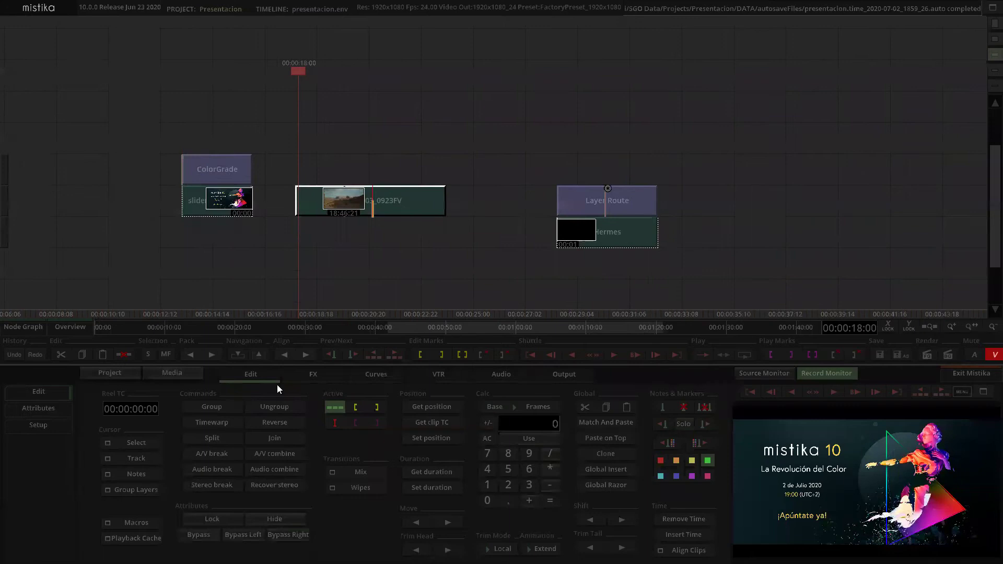
Apply a Color Grade effect to the motorcycle clip, preview the clip in the visual editor, and return to the timeline
click(295, 382)
click(258, 401)
double_click(392, 209)
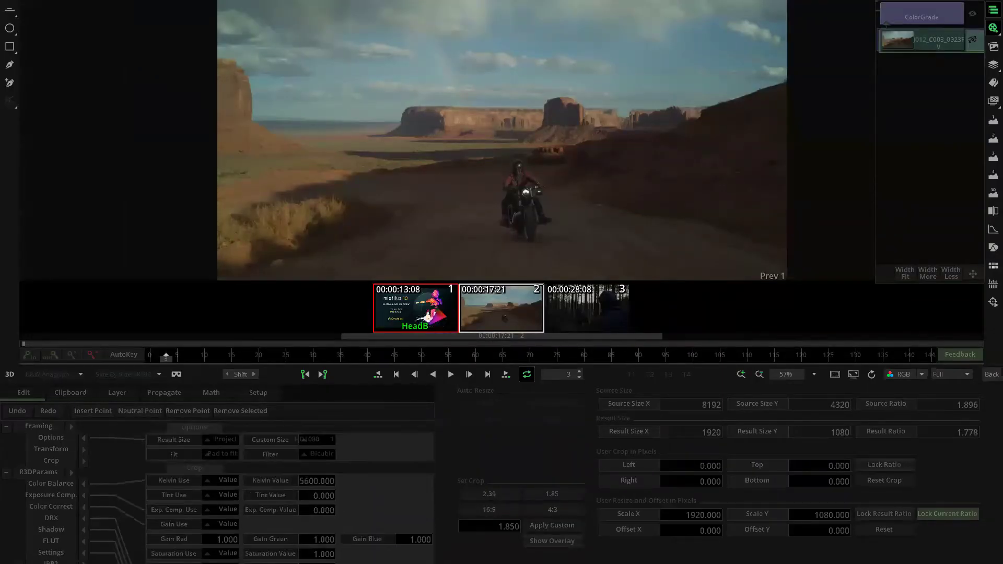
scroll(202, 474, up, 2)
scroll(190, 487, up, 3)
scroll(333, 261, down, 1)
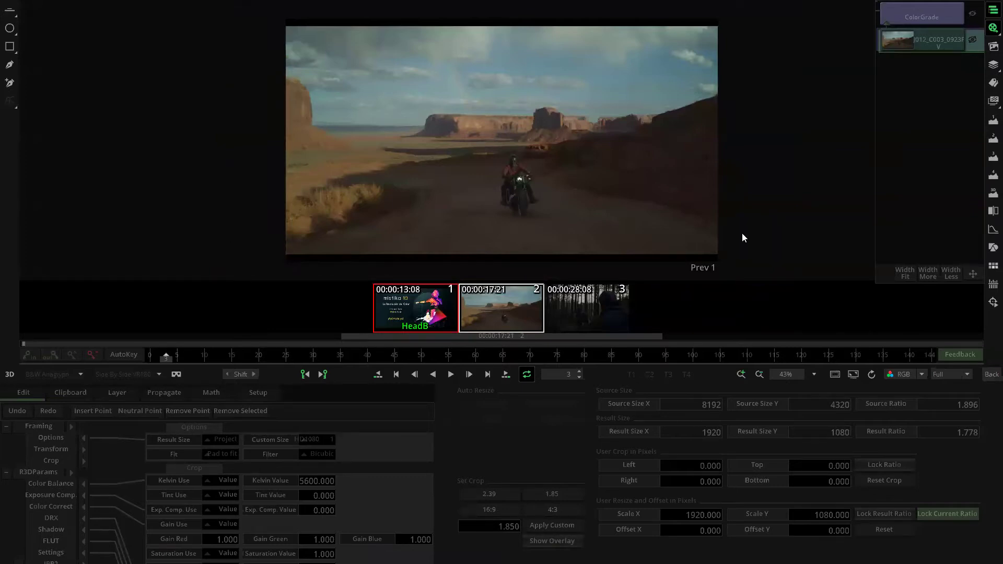
click(991, 374)
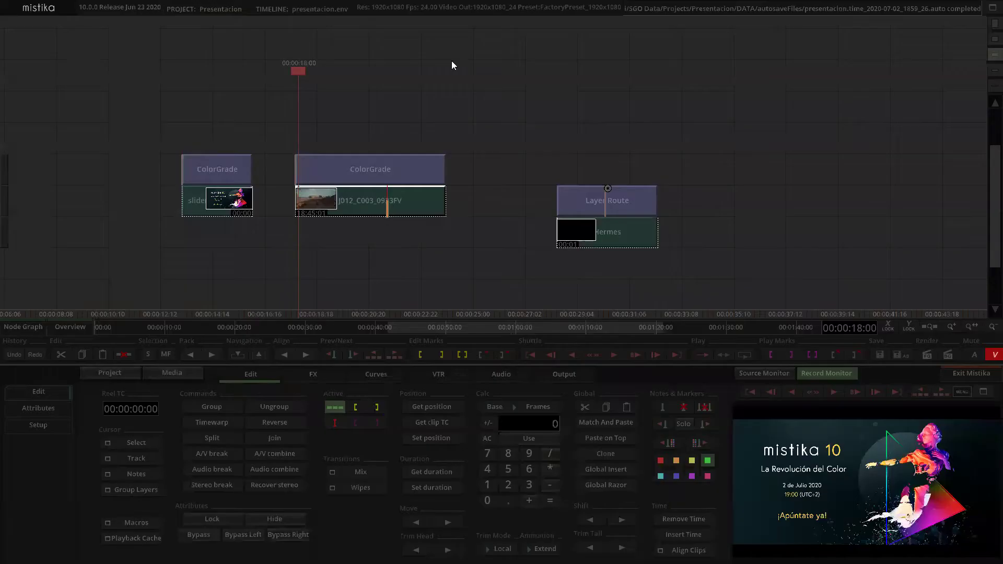
Set the motorcycle clip's framing Fit option to Crop to fit, and reselect its ColorGrade effect
double_click(346, 159)
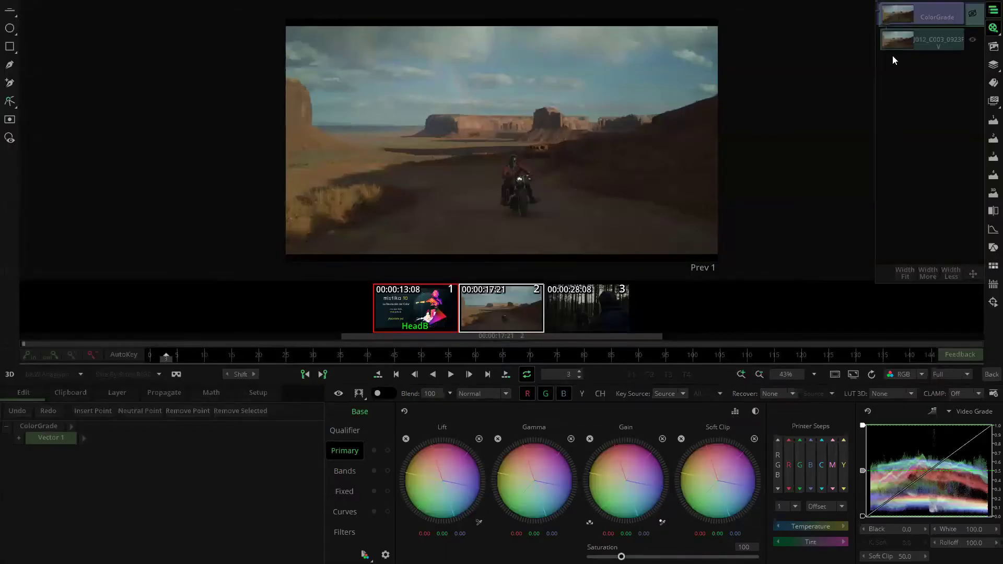
click(912, 45)
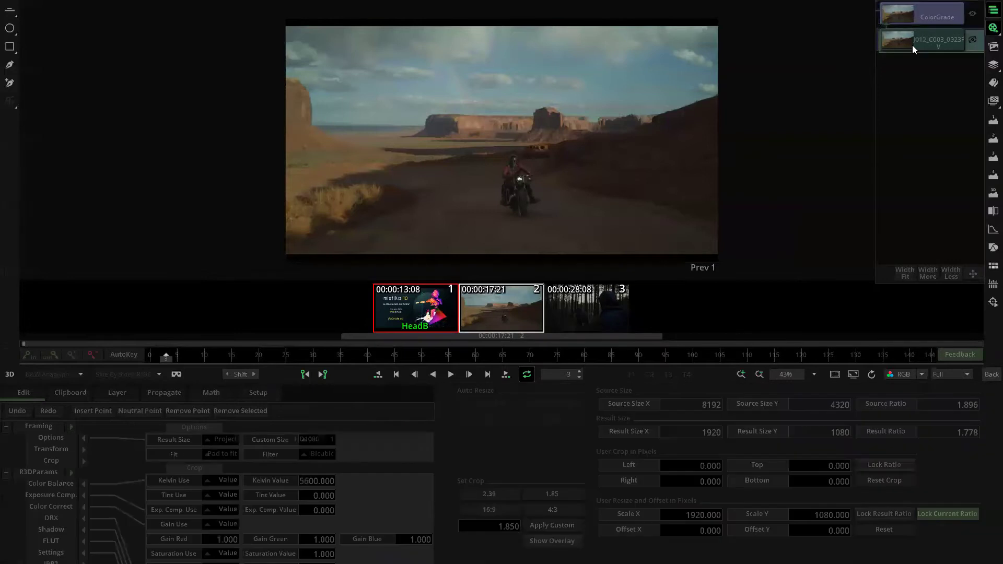
click(225, 454)
click(240, 377)
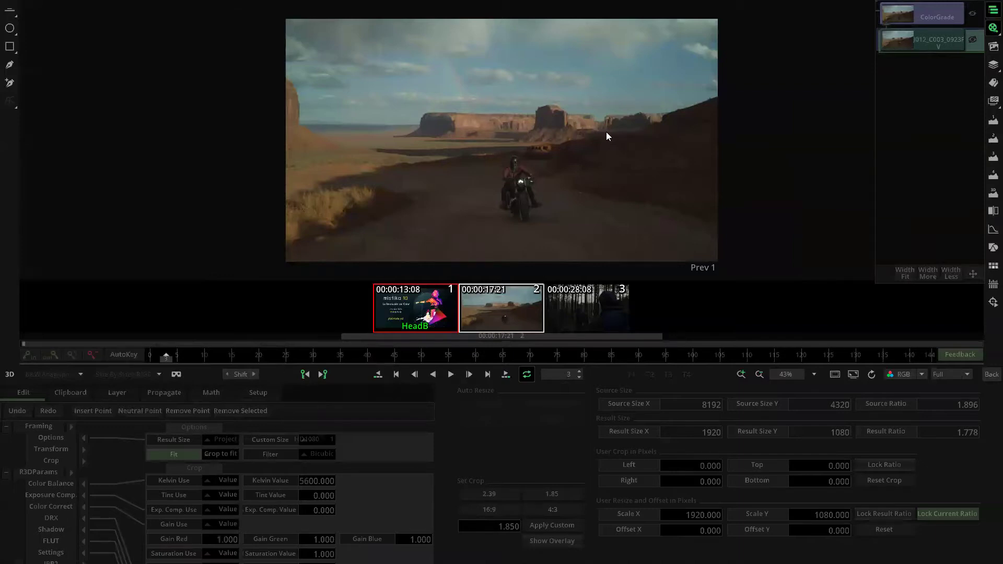
click(934, 23)
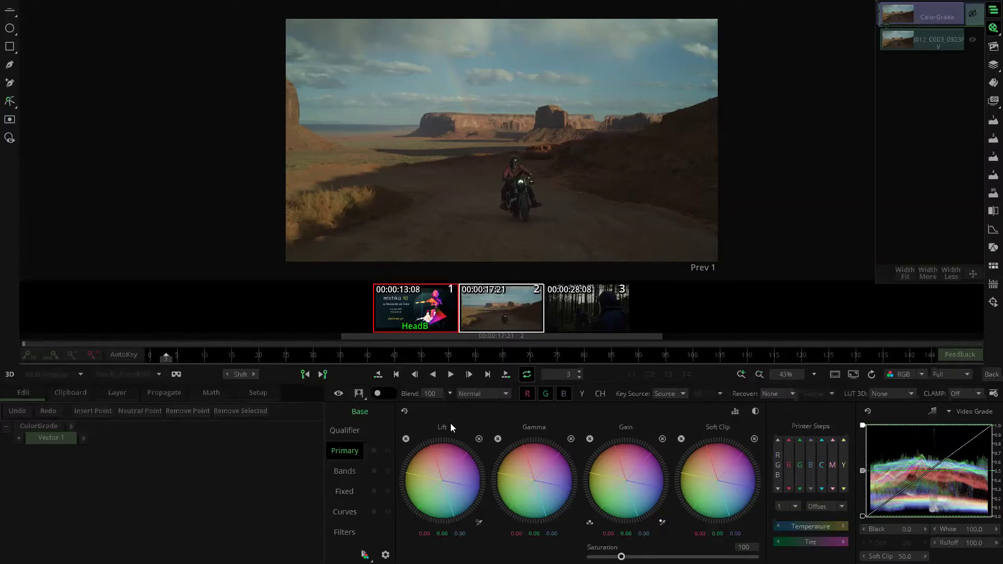
Add five extra vector layers to the ColorGrade and remove them all again
click(107, 395)
click(38, 410)
click(37, 410)
click(37, 410)
click(37, 410)
click(38, 411)
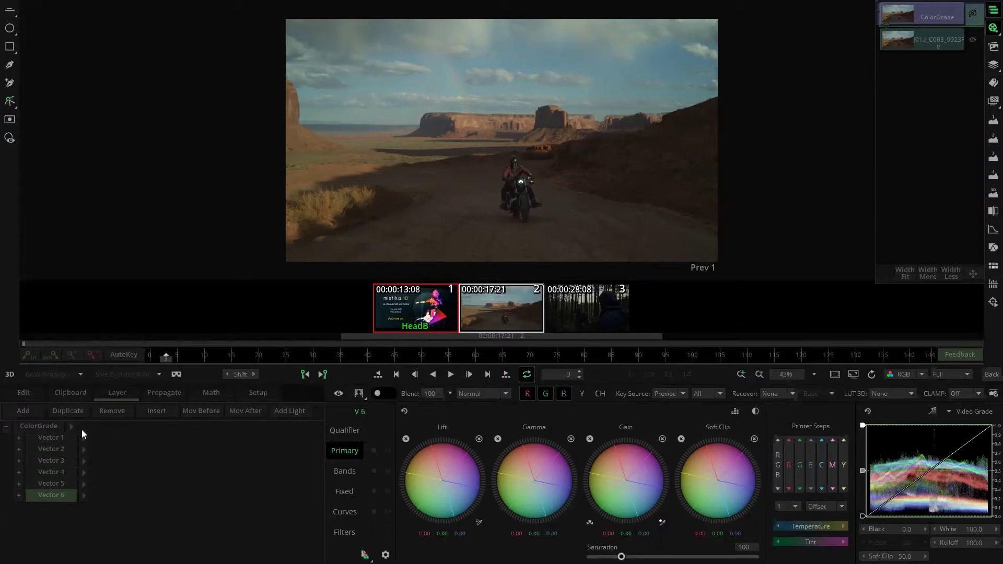
click(95, 413)
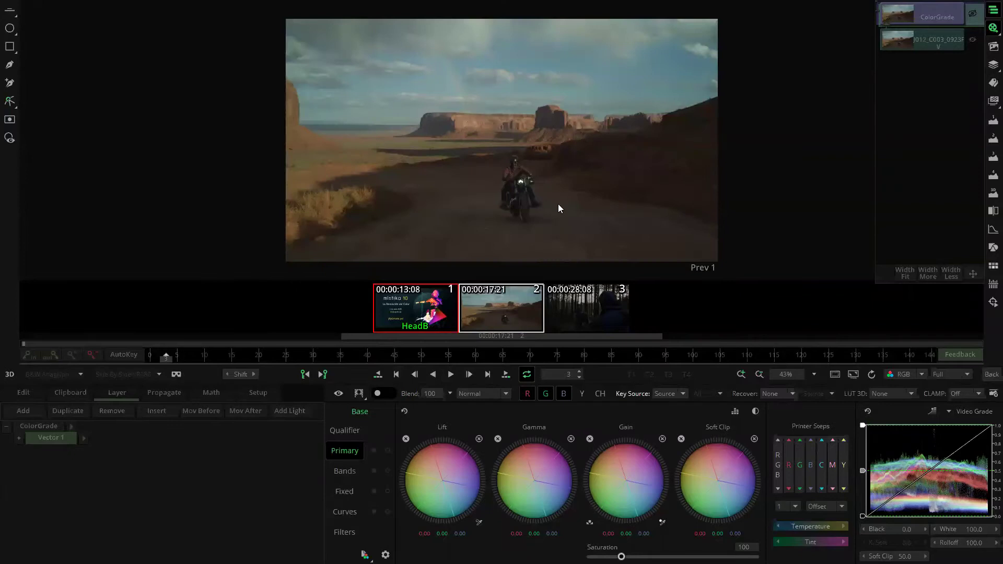
Display the waveform scope and arrange it beside the motorcycle image so both are fully in view
click(989, 122)
right_click(530, 265)
click(531, 263)
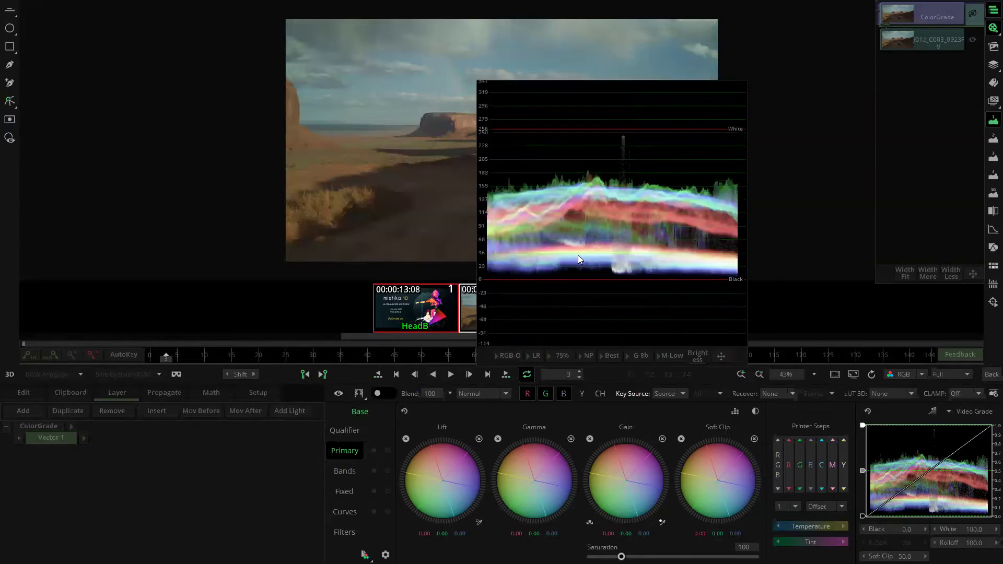
drag(713, 344, 611, 335)
drag(381, 315, 272, 274)
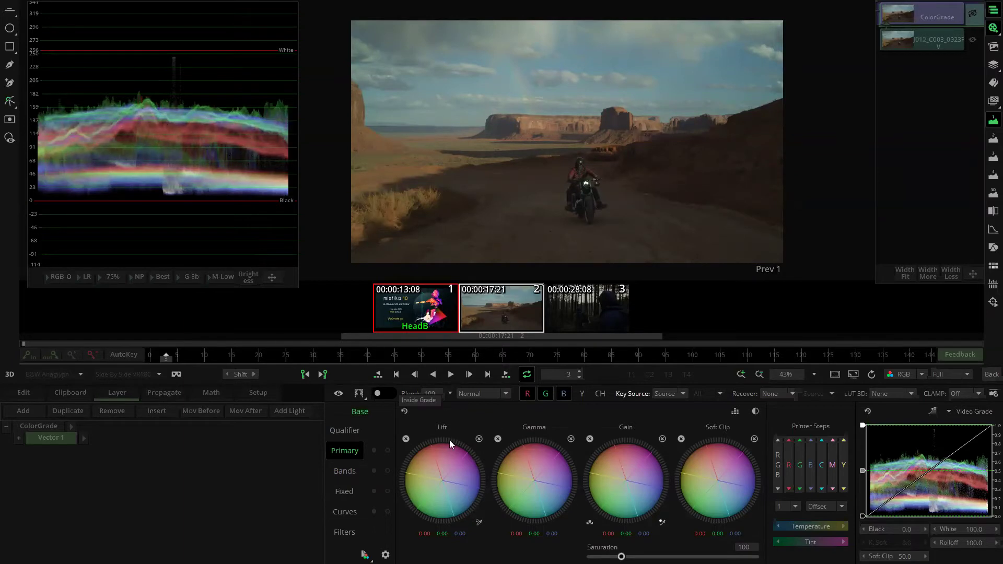
Balance the first vector's primaries with Lift at about -7.75, Gamma at -7.46 and Gain at 13.30
mouse_move(409, 451)
mouse_down()
mouse_move(359, 451)
mouse_move(397, 450)
mouse_up()
drag(602, 476, 643, 465)
drag(540, 468, 433, 468)
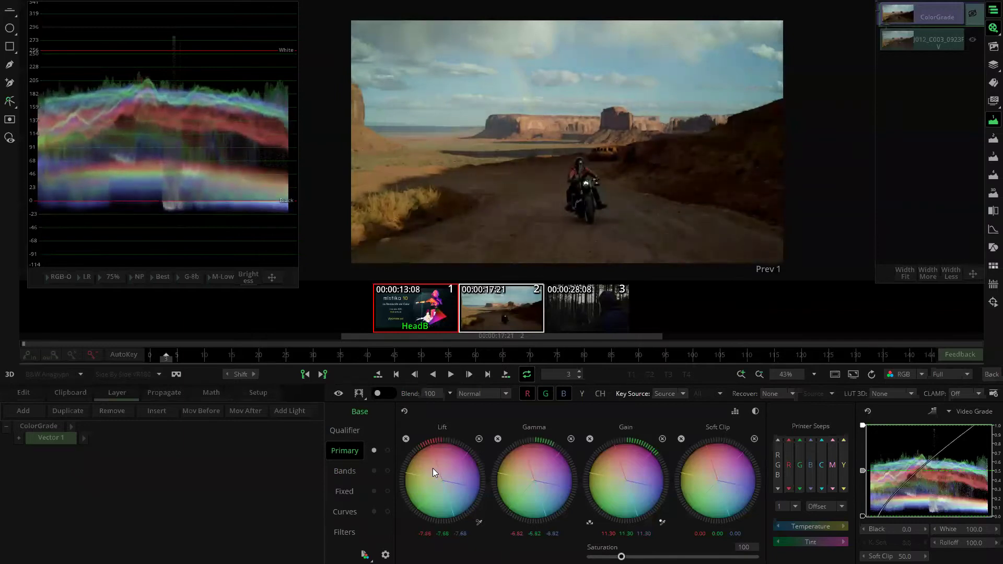
drag(512, 457, 620, 470)
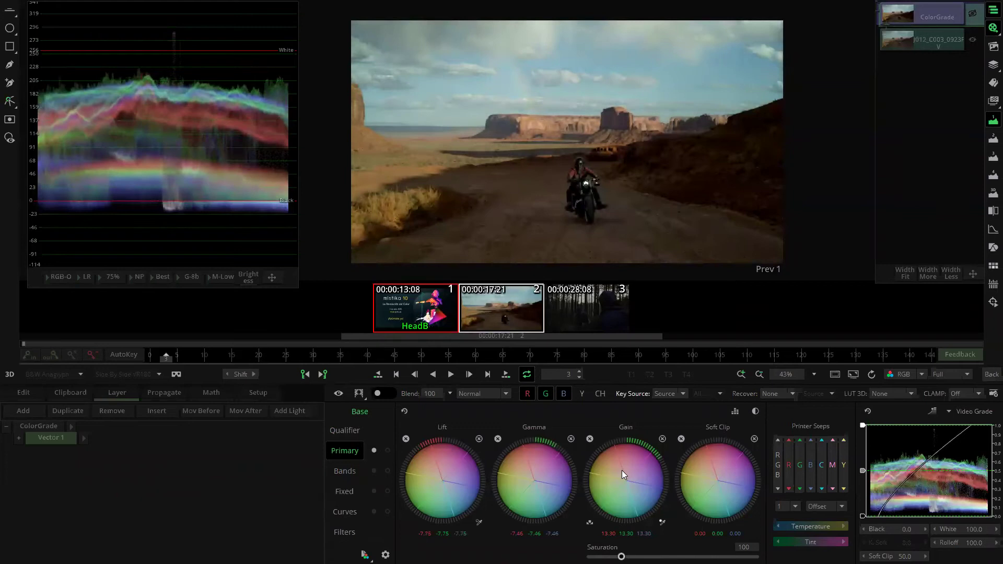
Raise the first vector's Gain to about 28.82 and its Saturation to 126
drag(622, 482, 695, 476)
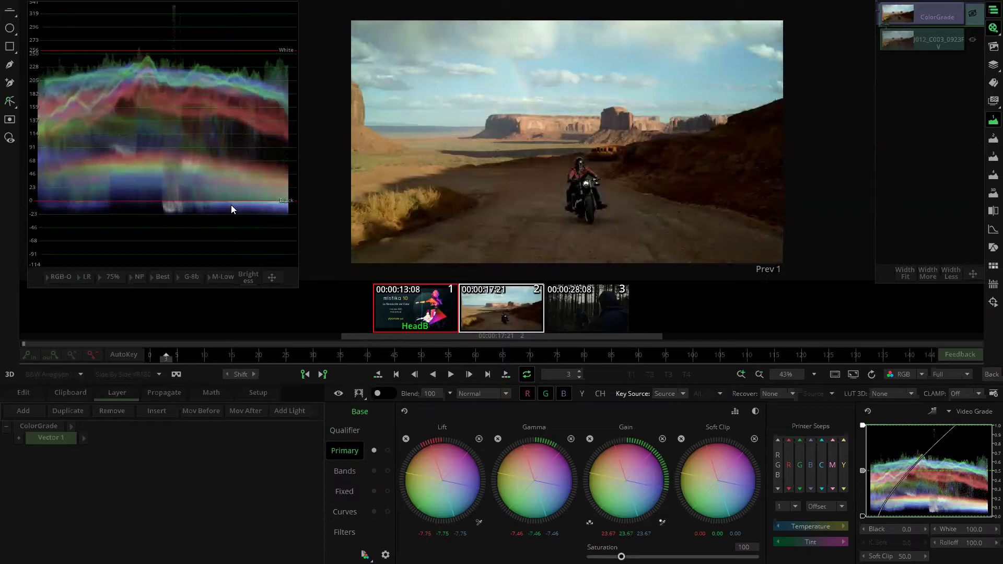
drag(652, 472, 676, 457)
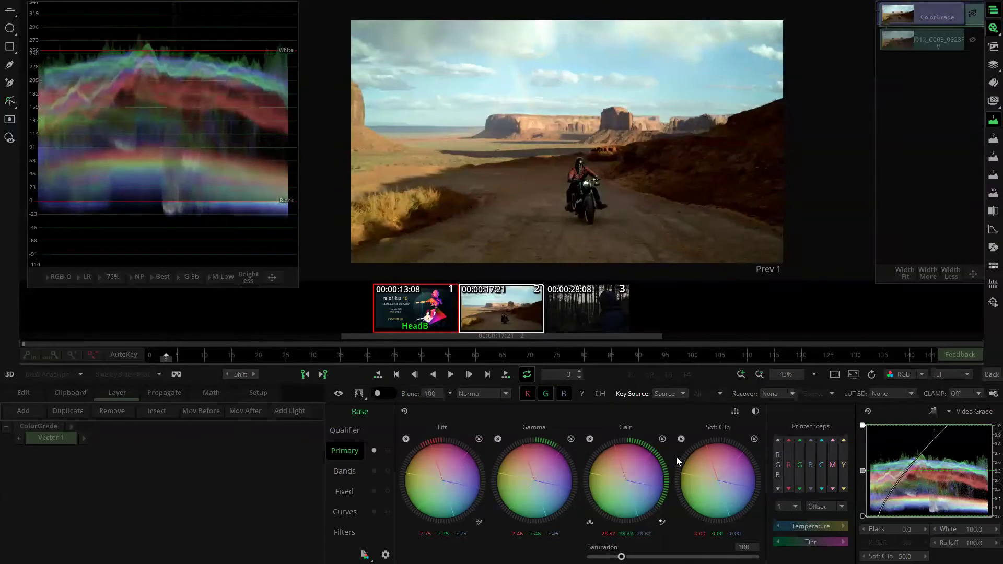
drag(621, 557, 630, 557)
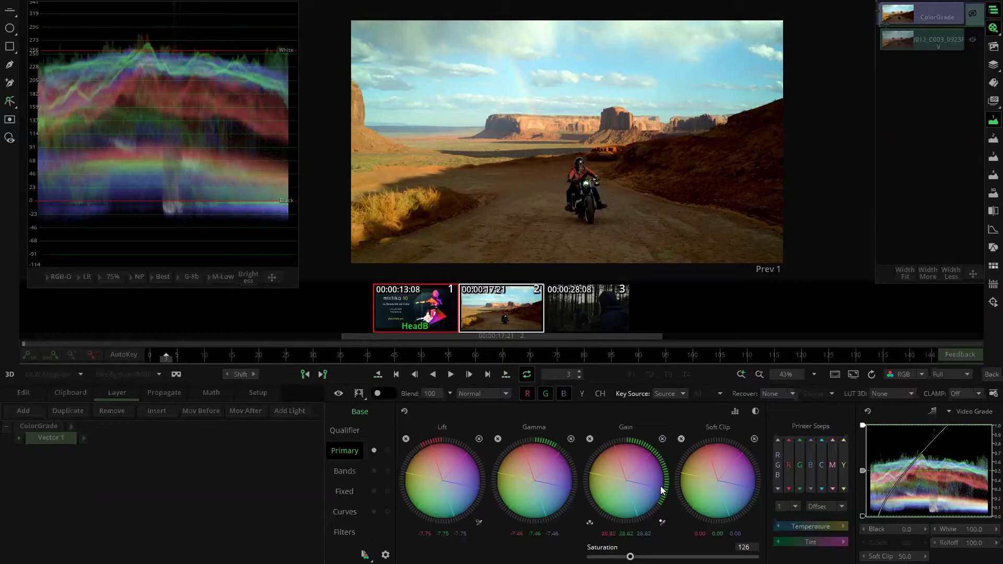
Try tinting the Gain toward blue, reset it, and try subtracting one full yellow printer step before adding it back
mouse_move(625, 482)
mouse_down()
mouse_move(638, 478)
mouse_move(636, 456)
mouse_move(610, 455)
mouse_move(644, 462)
mouse_move(605, 459)
mouse_move(626, 453)
mouse_move(600, 477)
mouse_move(613, 490)
mouse_move(634, 472)
mouse_move(636, 483)
mouse_up()
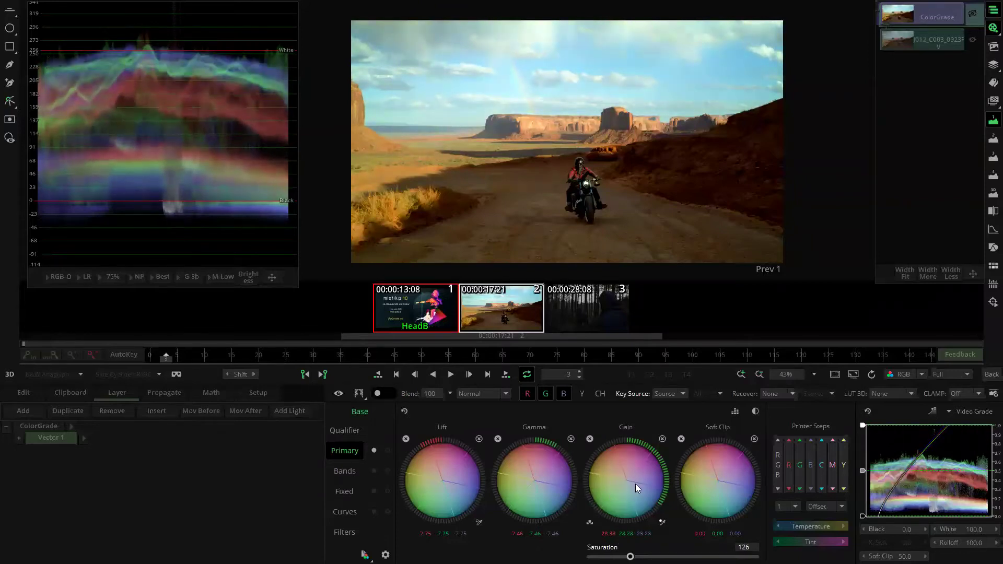
click(592, 443)
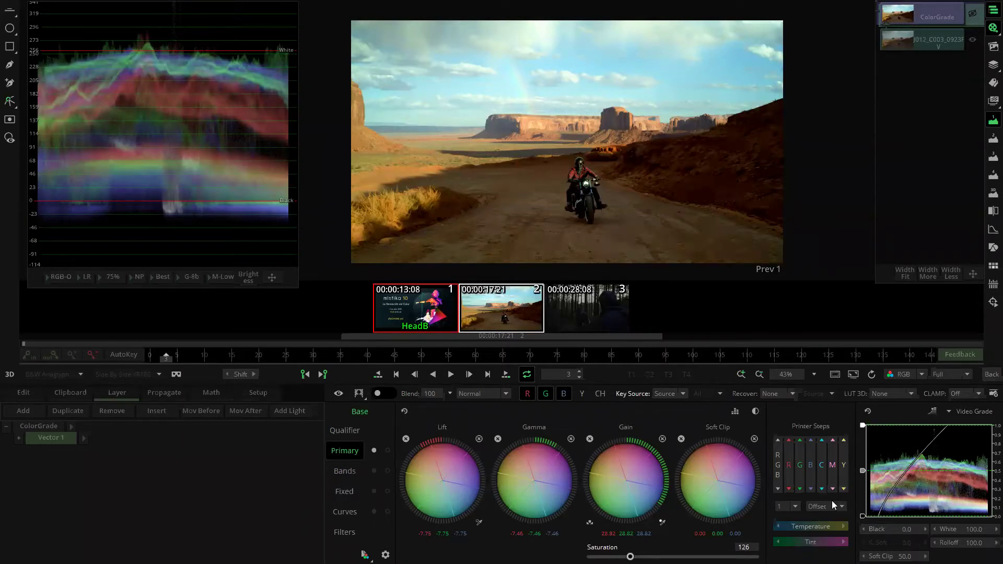
click(844, 489)
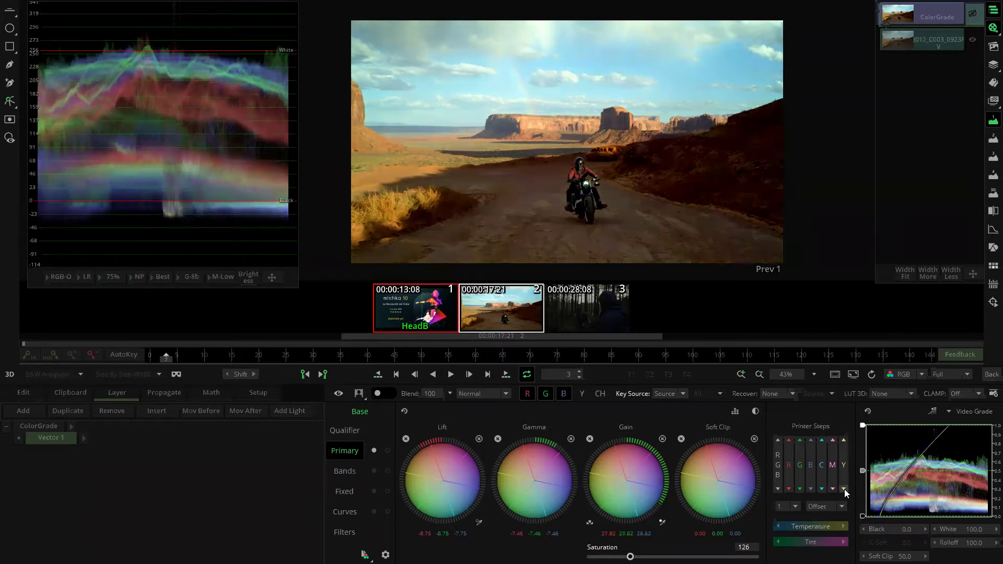
click(844, 440)
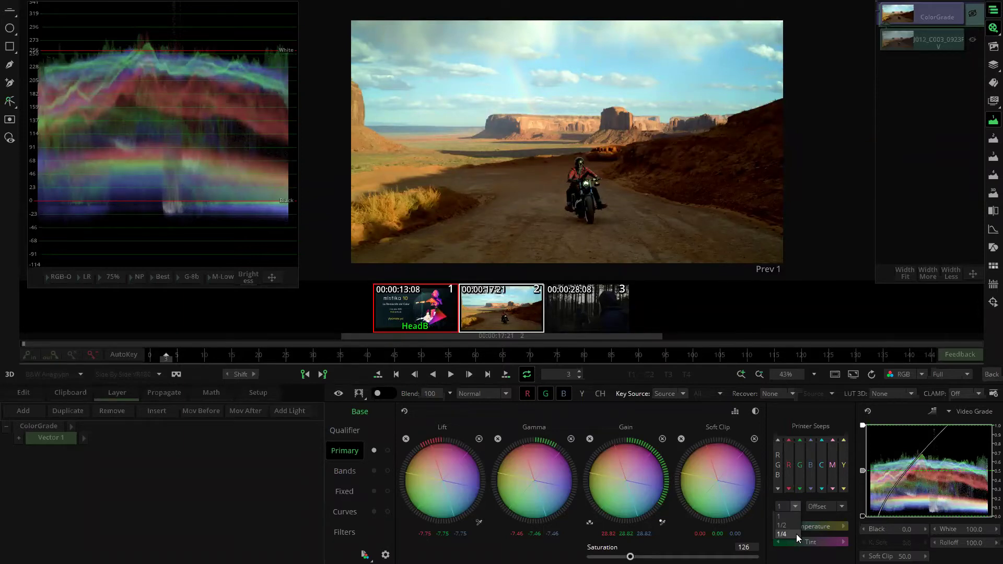
Set the printer step size to 1/4 and subtract yellow until Lift red and green reach -9.50
click(846, 488)
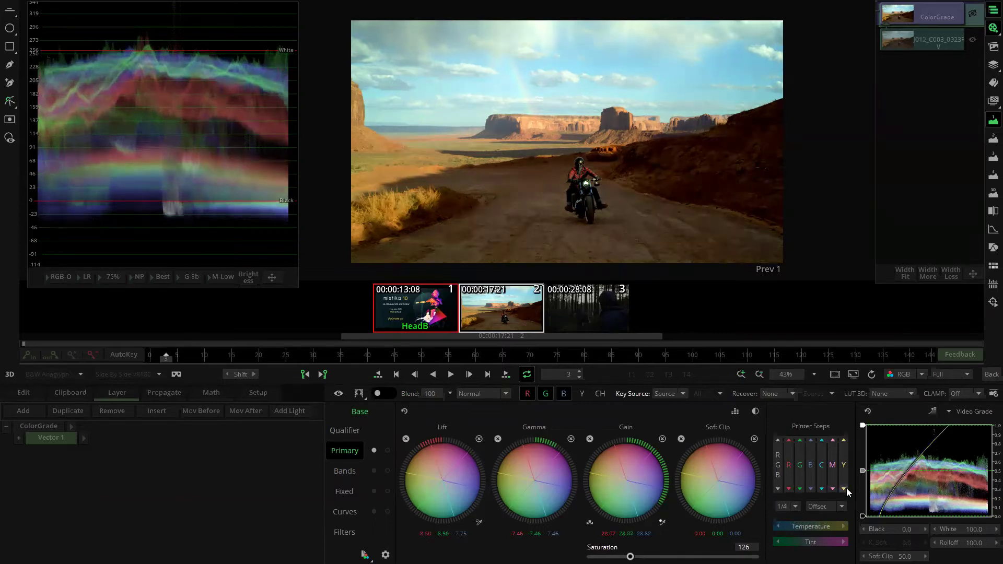
click(846, 488)
click(846, 488)
click(846, 488)
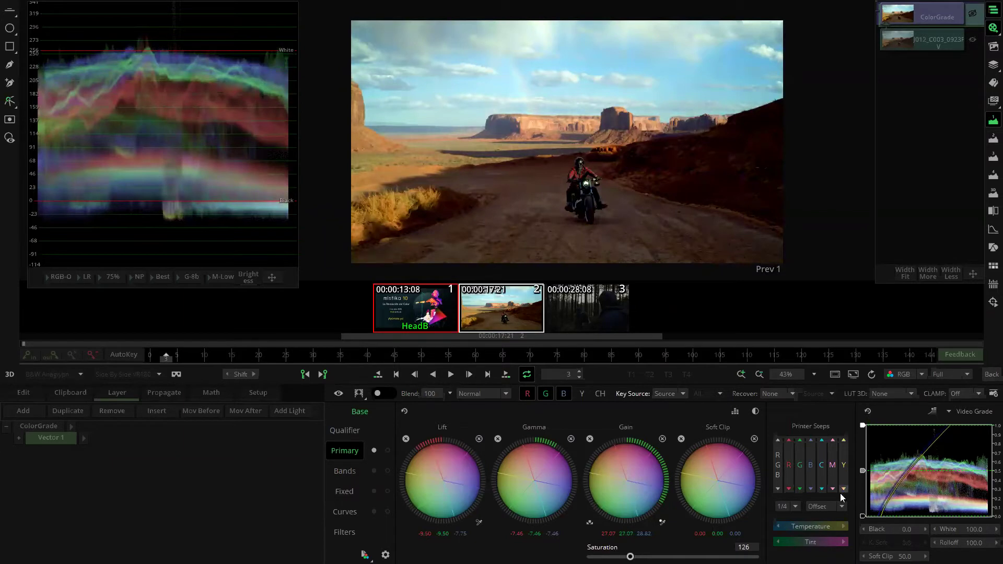
Switch the primary wheels to Offset mode and shift the Gain color balance slightly toward blue
click(735, 412)
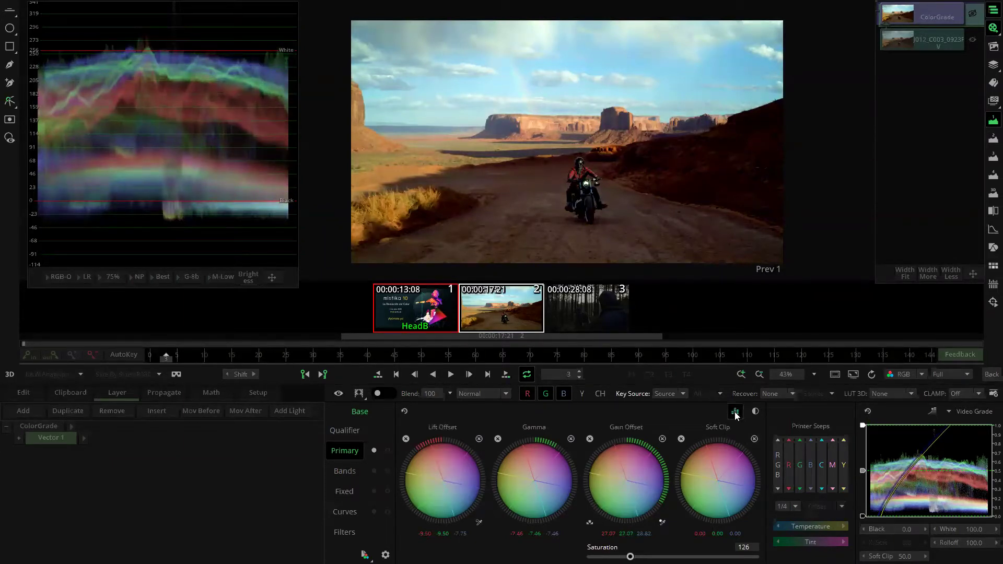
click(755, 412)
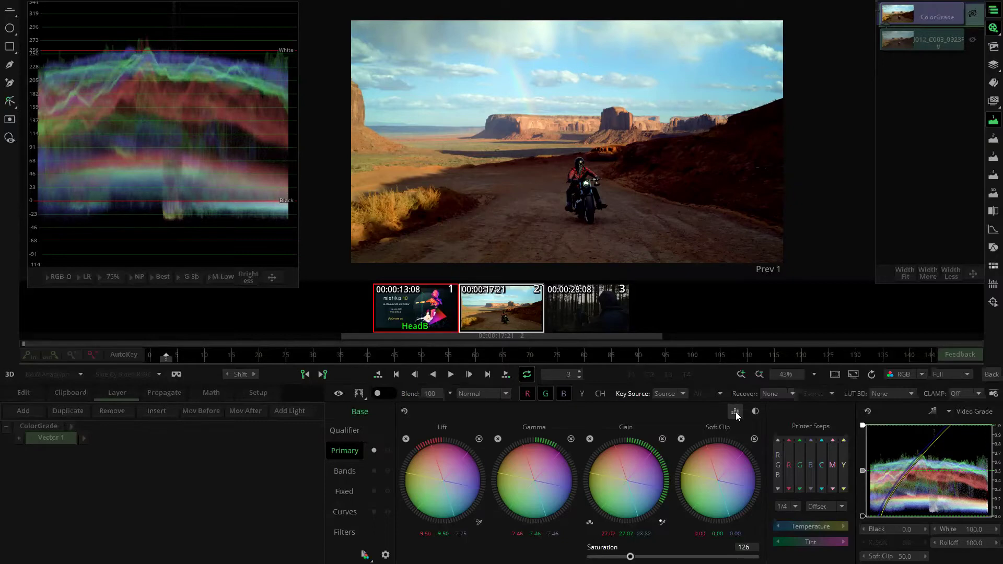
click(736, 412)
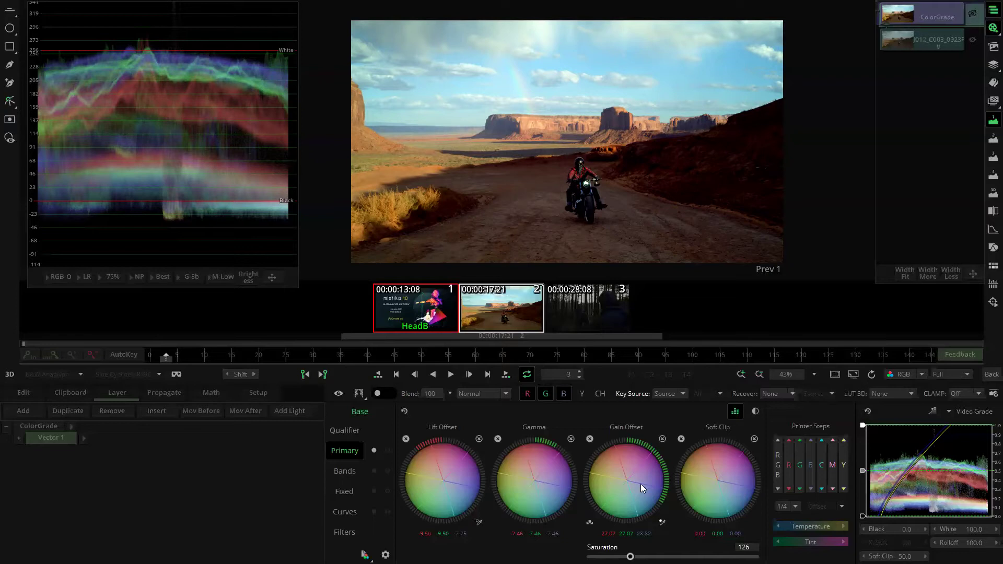
mouse_move(627, 485)
mouse_down()
mouse_move(633, 490)
mouse_move(636, 472)
mouse_move(650, 490)
mouse_move(632, 489)
mouse_up()
Adjust Gain in Contrast mode to about 24.77 red, 24.85 green and 27.96 blue, and turn the mode off
click(754, 412)
drag(640, 449, 627, 489)
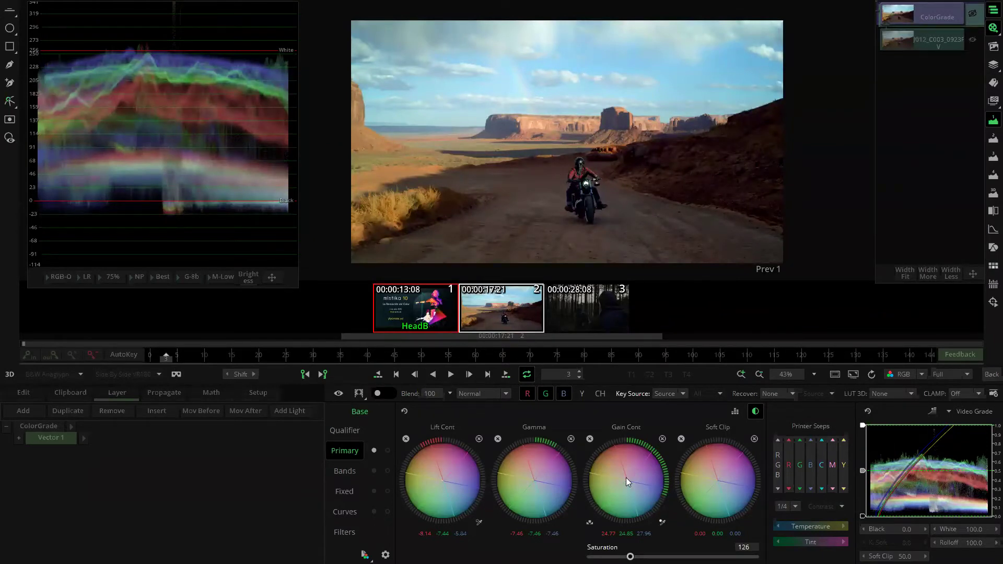
click(756, 411)
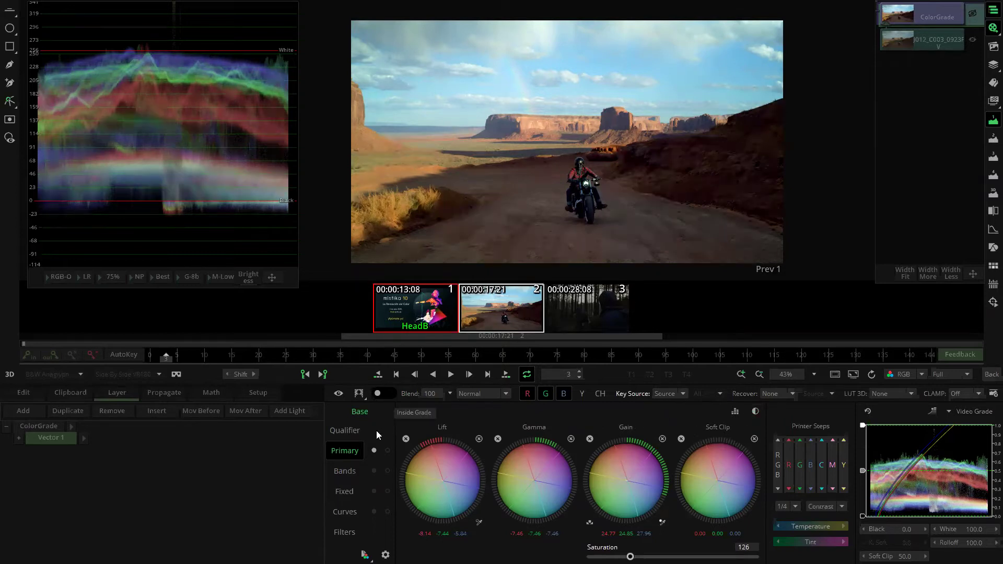
Compare the image without the primary correction, and raise Gain to about 29.28 red, 29.35 green and 32.47 blue
click(373, 449)
click(373, 449)
drag(628, 465, 658, 460)
Move the waveform scope lower to reveal its upper range, and switch its graticule to 10-bit
drag(272, 277, 275, 348)
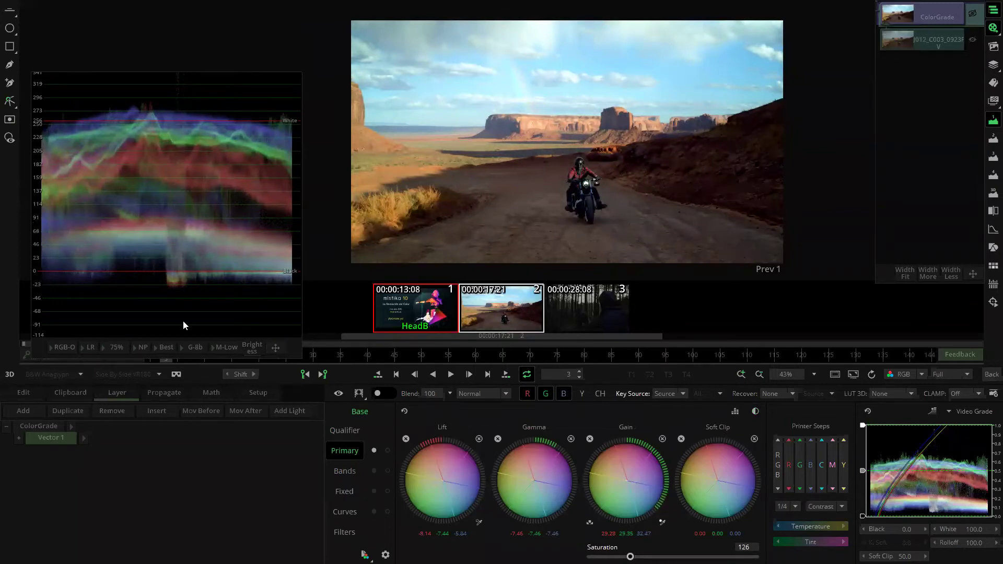
click(195, 348)
click(218, 270)
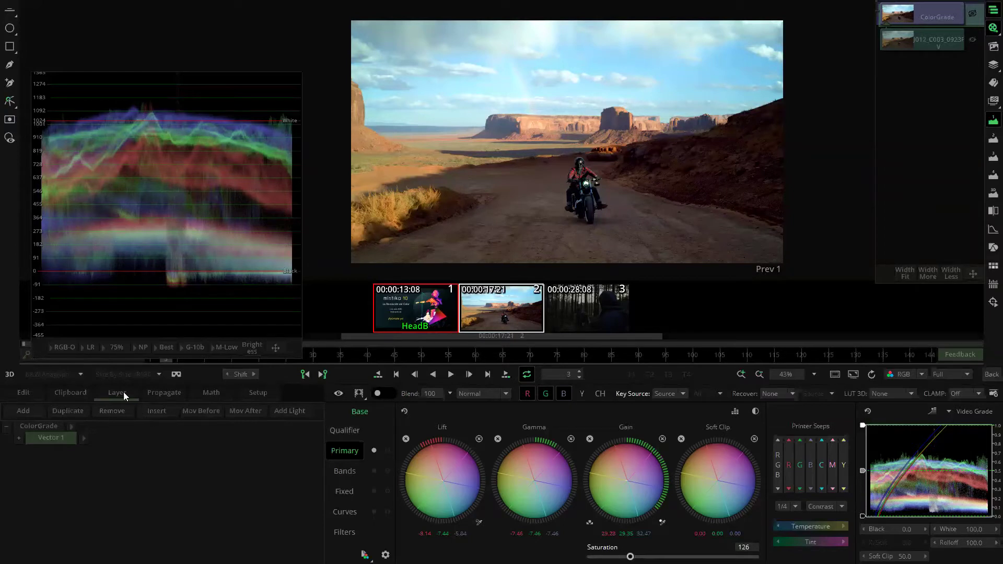
Add a second vector layer to the ColorGrade and compare its curve display with the first vector's
click(14, 412)
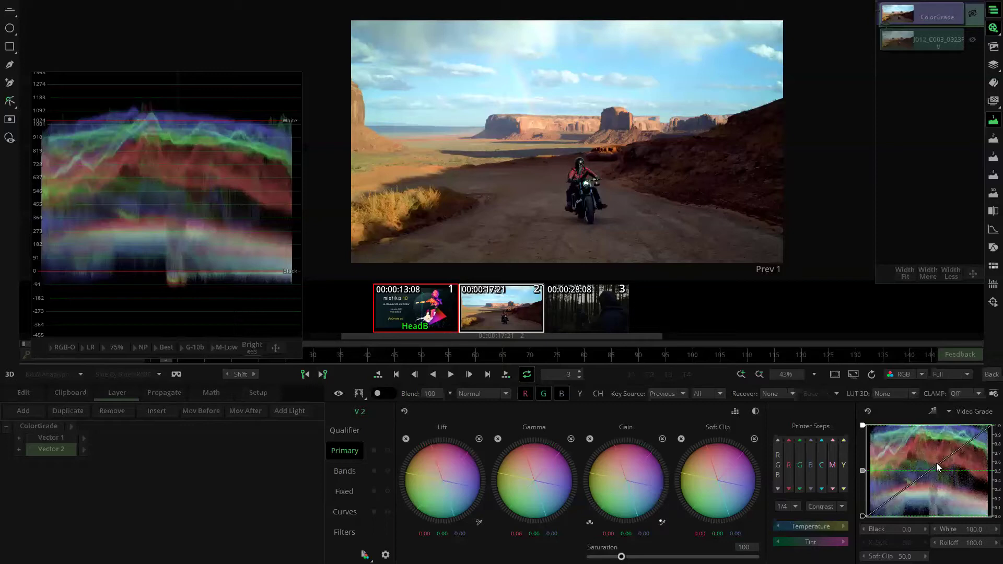
click(52, 438)
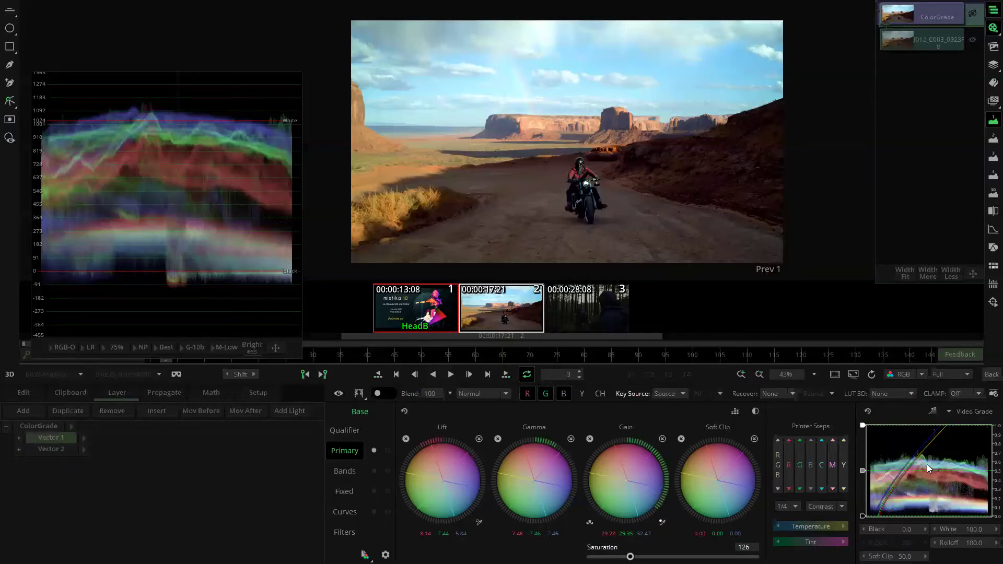
click(57, 450)
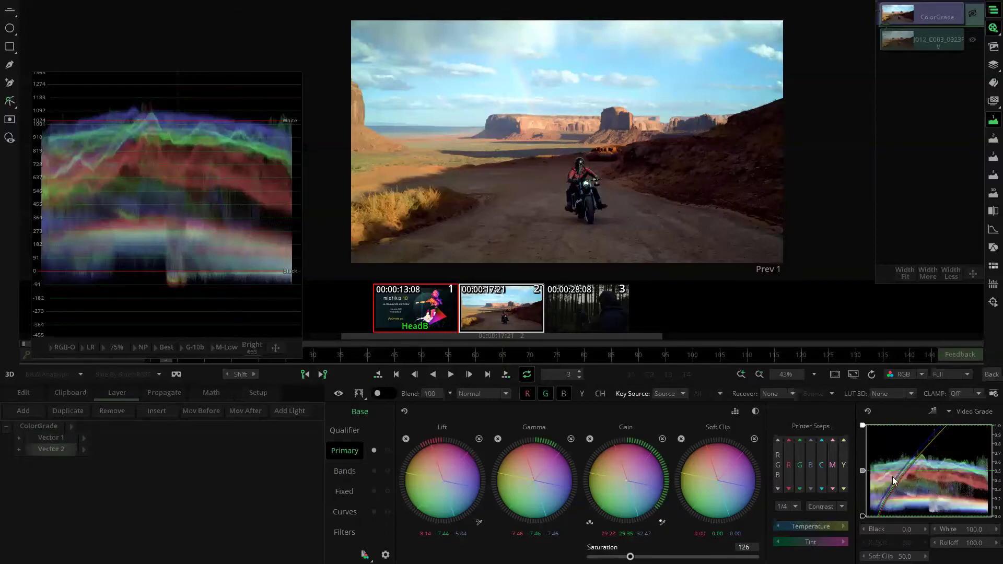
In Vector 2, move the Soft Clip threshold to 78.2 and lower the Soft Clip wheel by about 21.75
drag(861, 471, 867, 445)
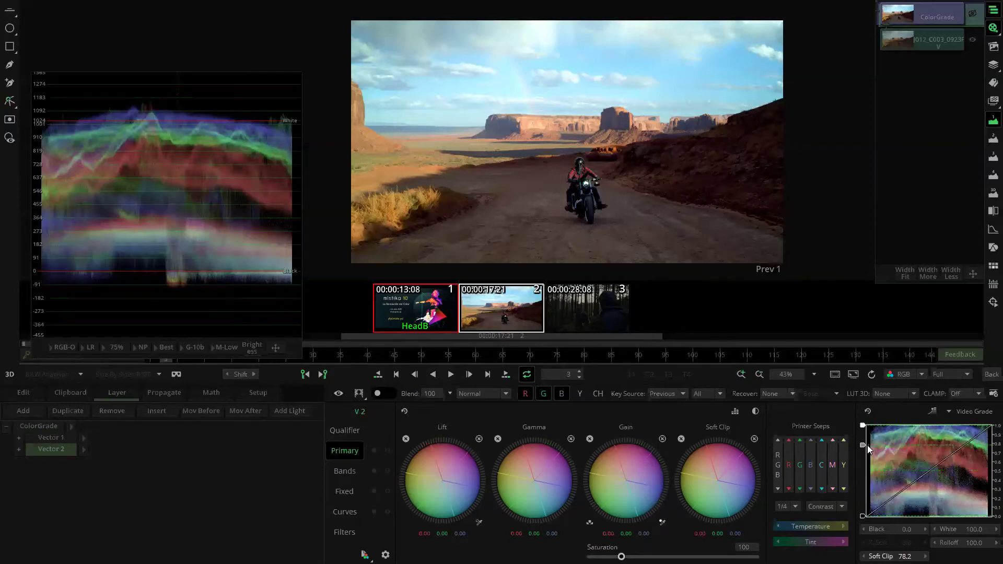
drag(739, 466, 712, 464)
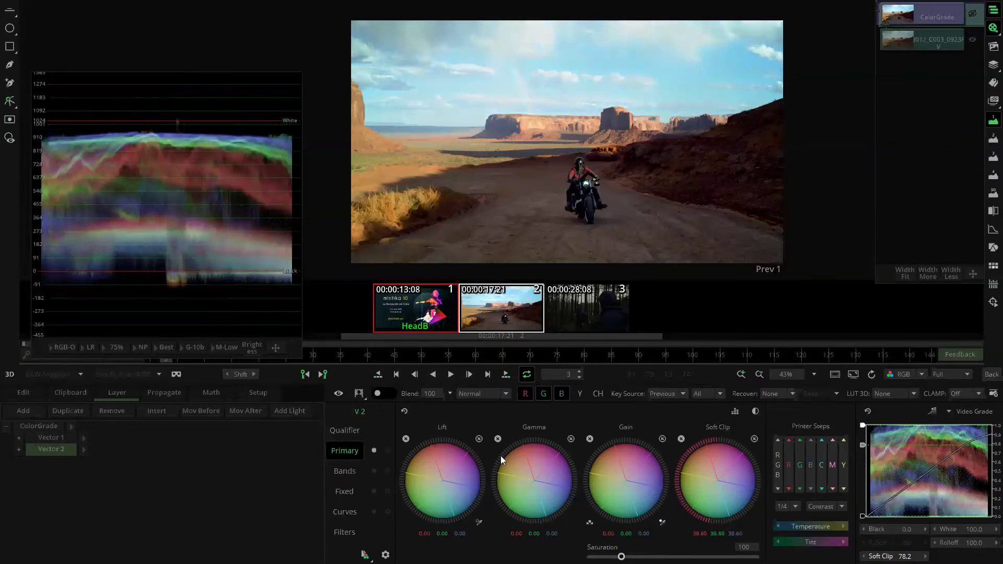
drag(702, 442, 784, 440)
drag(603, 450, 580, 449)
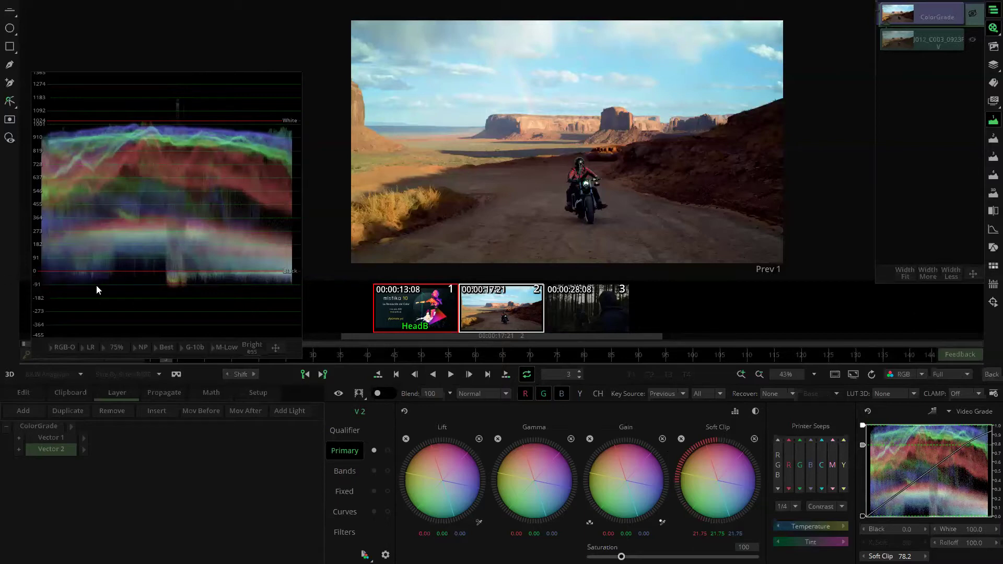
click(932, 416)
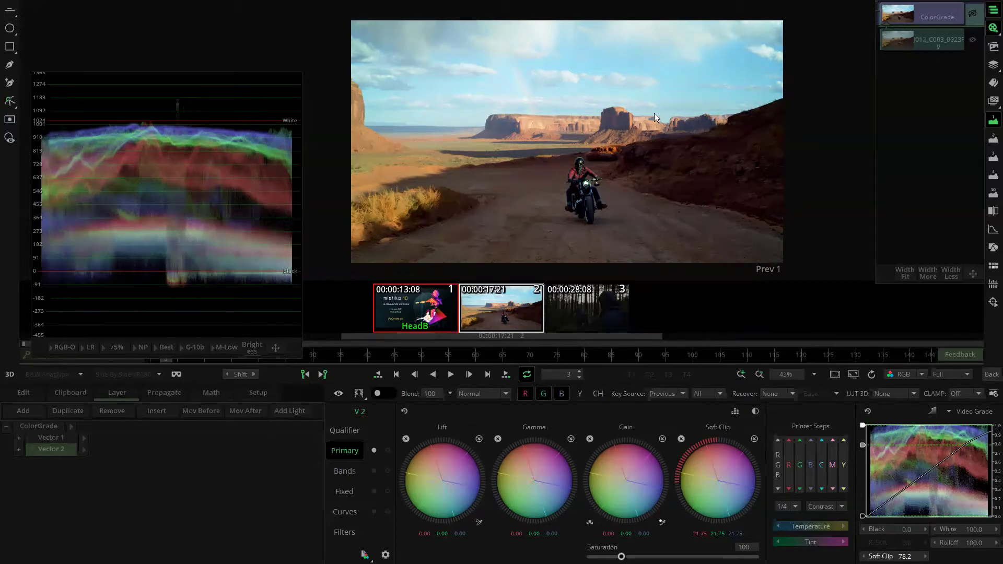
Add a third vector layer with its White point at about 70.7 and the Superwhite wheel enabled
click(340, 429)
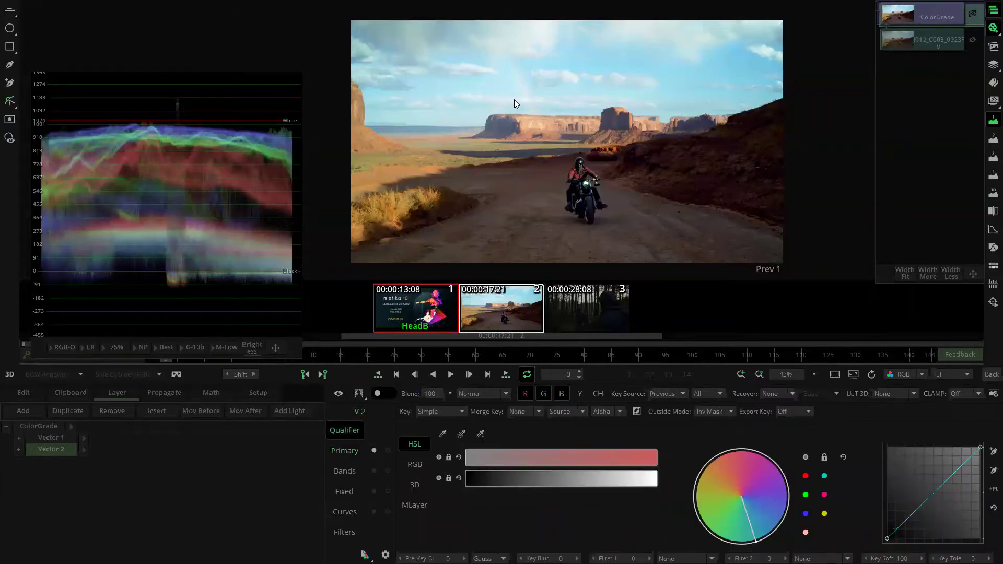
click(349, 449)
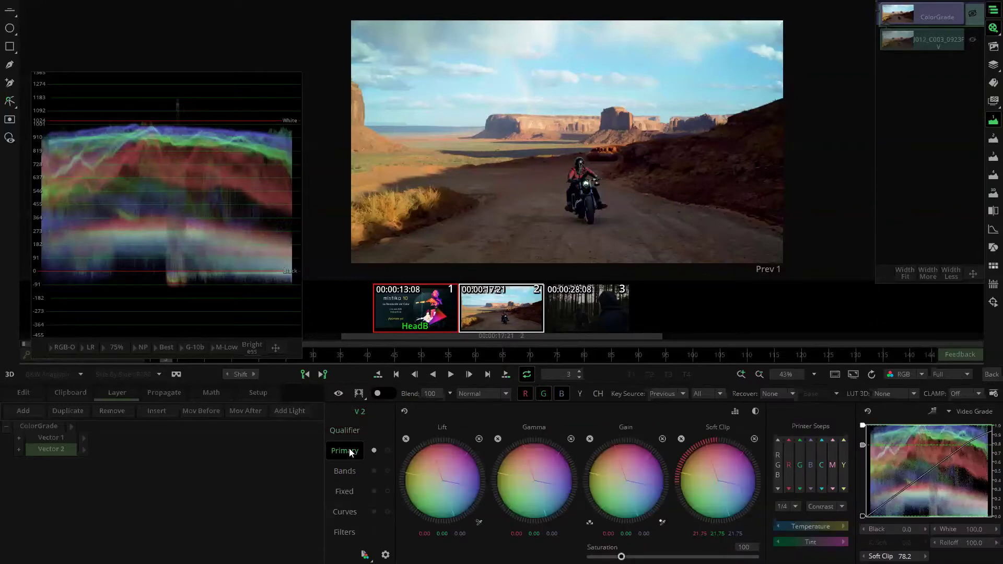
click(28, 410)
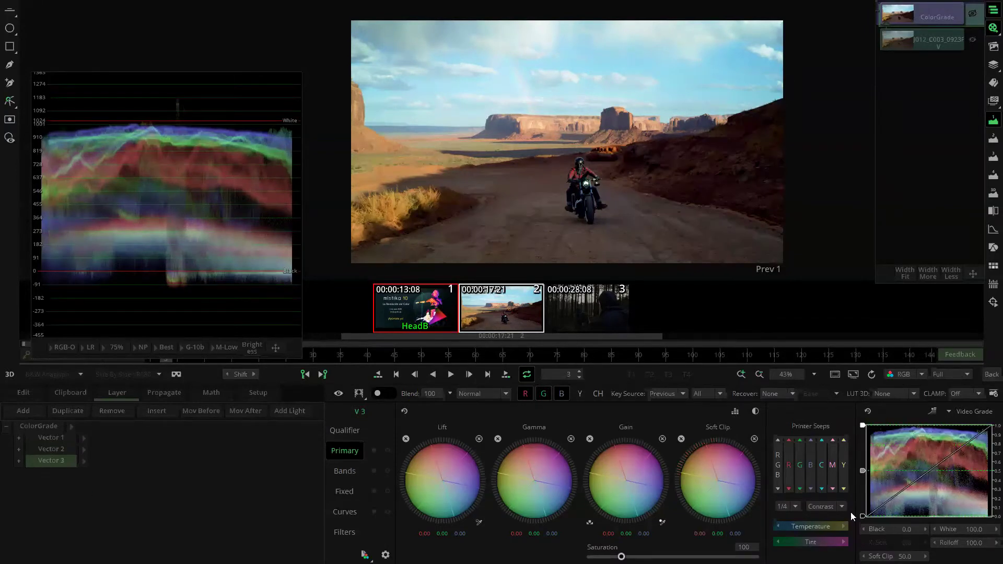
drag(862, 426, 863, 451)
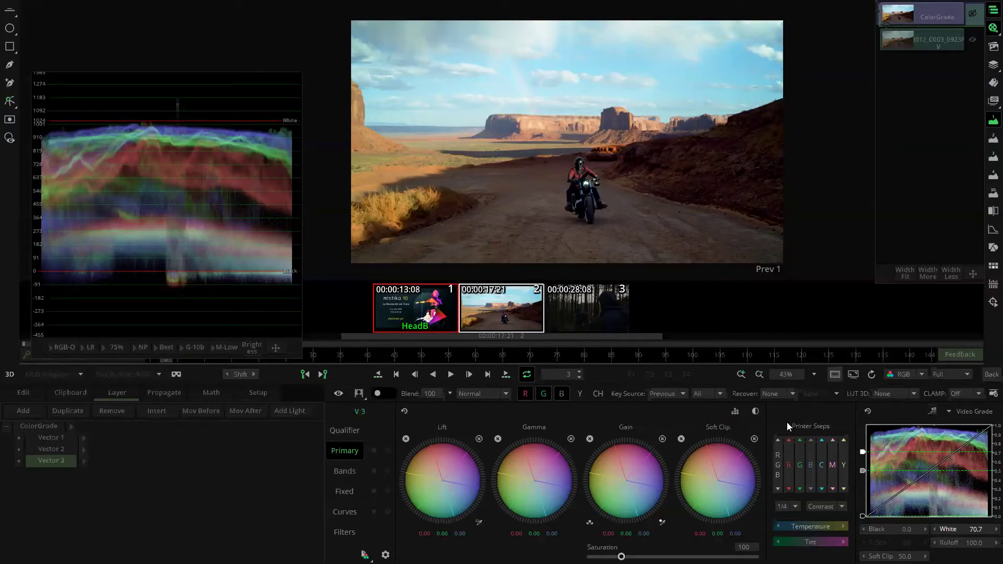
drag(618, 475, 414, 438)
click(933, 416)
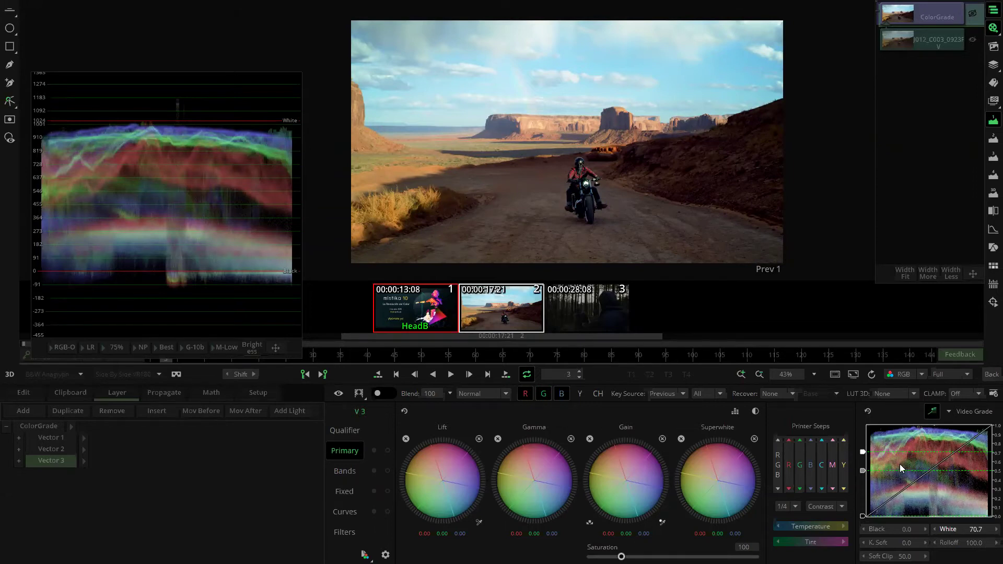
Raise Vector 3's Lift by about 13.22 and lower its Gamma by about 9.24, with White at 70.1 and Soft Clip at 55.2
drag(568, 449, 460, 454)
drag(426, 482, 524, 457)
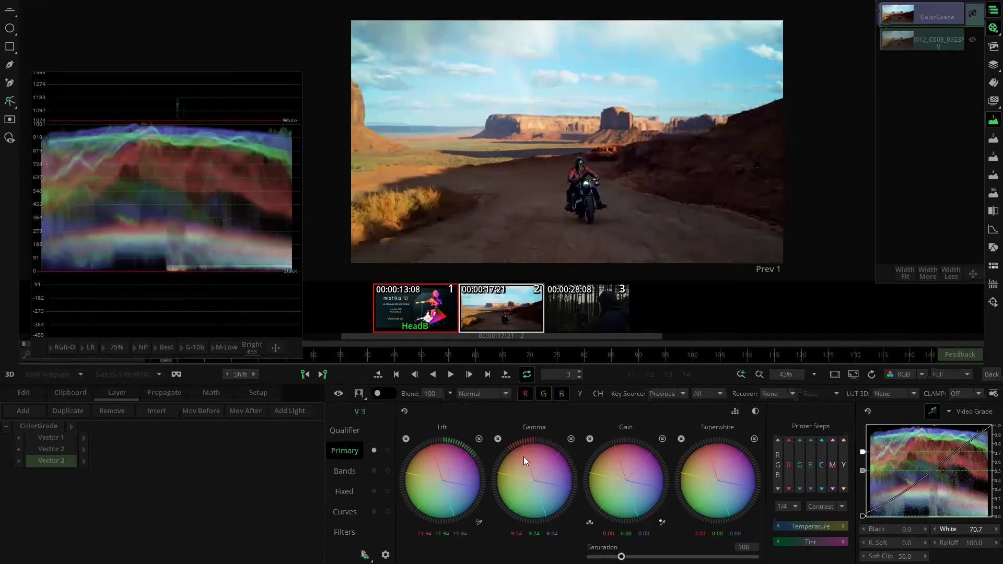
mouse_move(864, 470)
mouse_down()
mouse_move(861, 502)
mouse_move(868, 457)
mouse_up()
drag(863, 496, 866, 466)
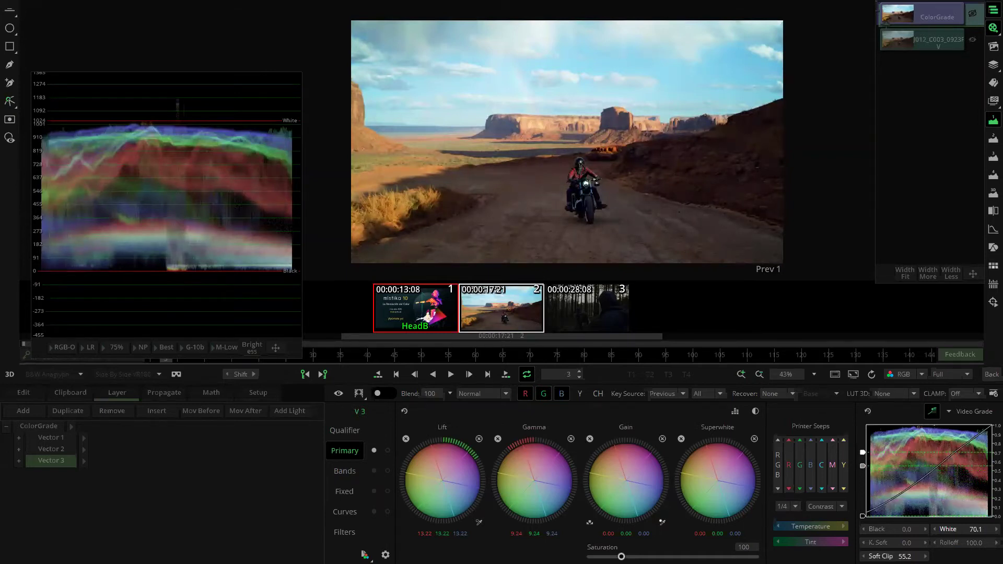
Set Vector 3's K. Soft to 20.0 and settle its Gamma reduction at about 8.46
drag(524, 472, 434, 469)
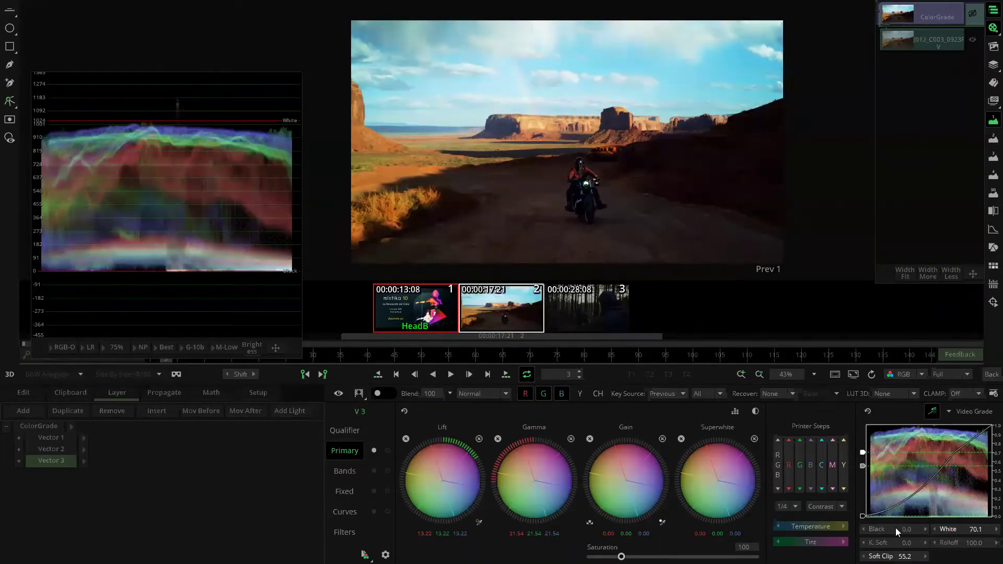
drag(895, 544, 919, 544)
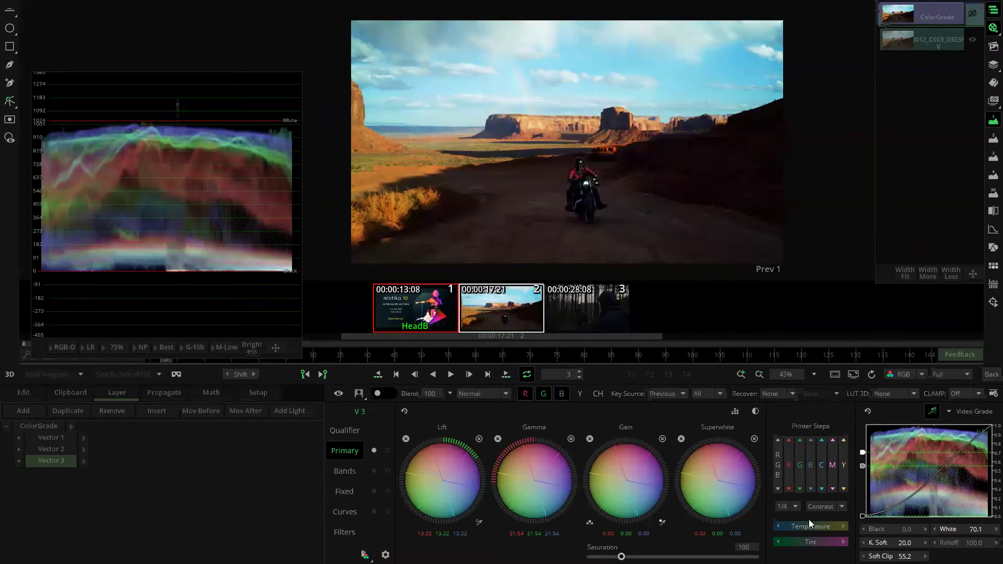
drag(531, 479, 609, 451)
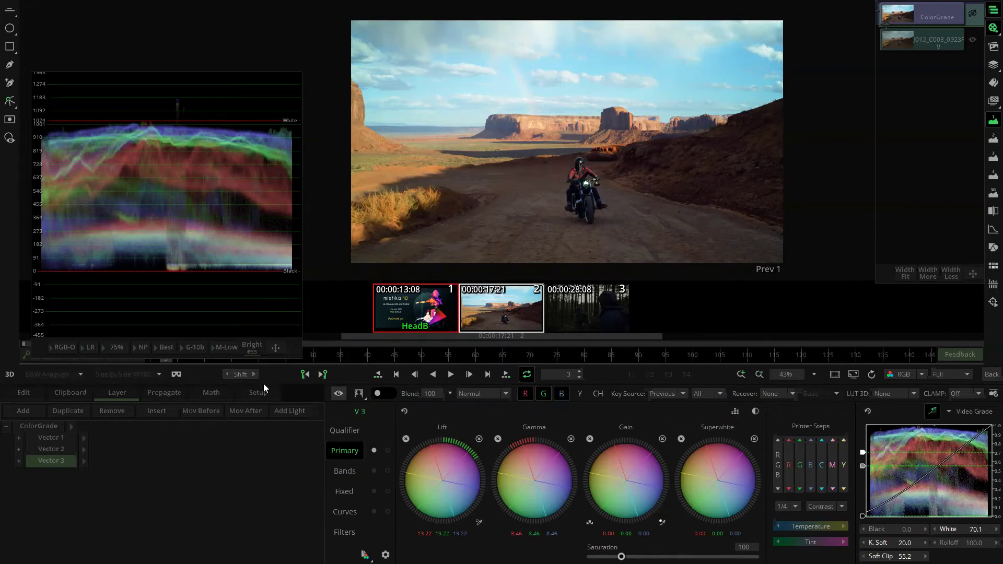
Switch the scope to Vectorscope and ease Vector 3's Lift to about 11.16
click(65, 347)
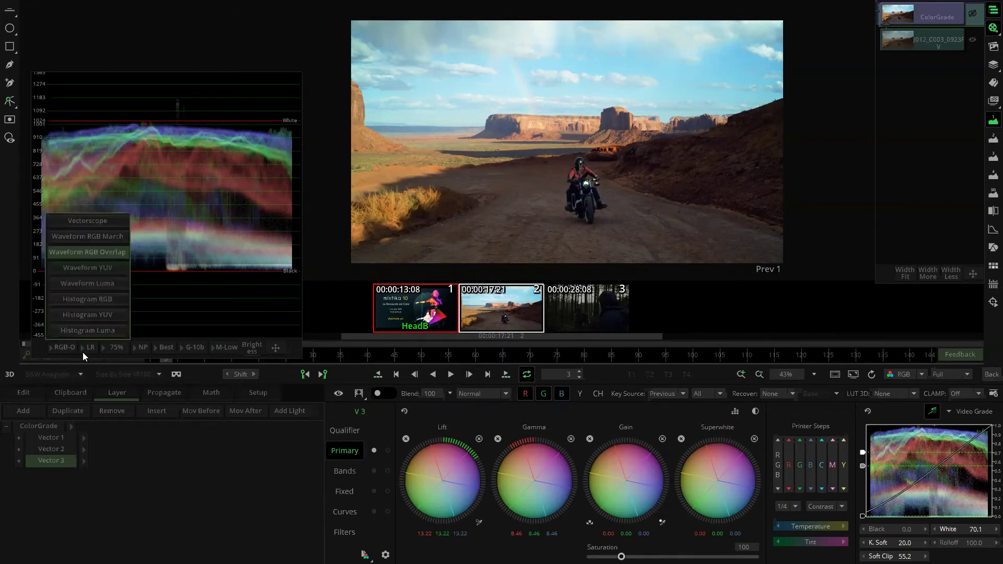
click(87, 221)
drag(455, 469, 430, 446)
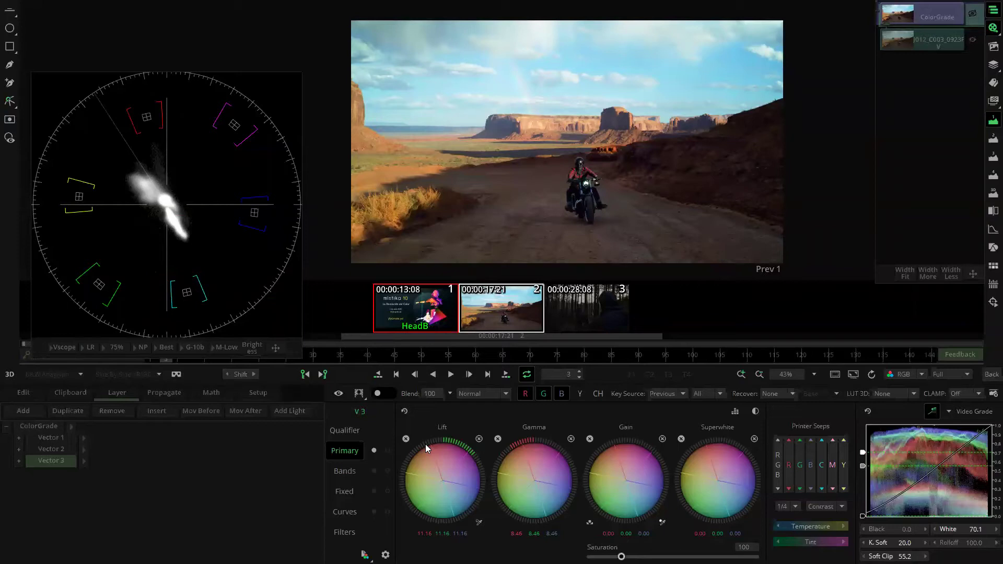
Add a fourth vector layer and adjust its Bands: raise Black about 1.68, lower Midtones about 6.42, Highlights about 2.81 and White about 1.07
click(31, 411)
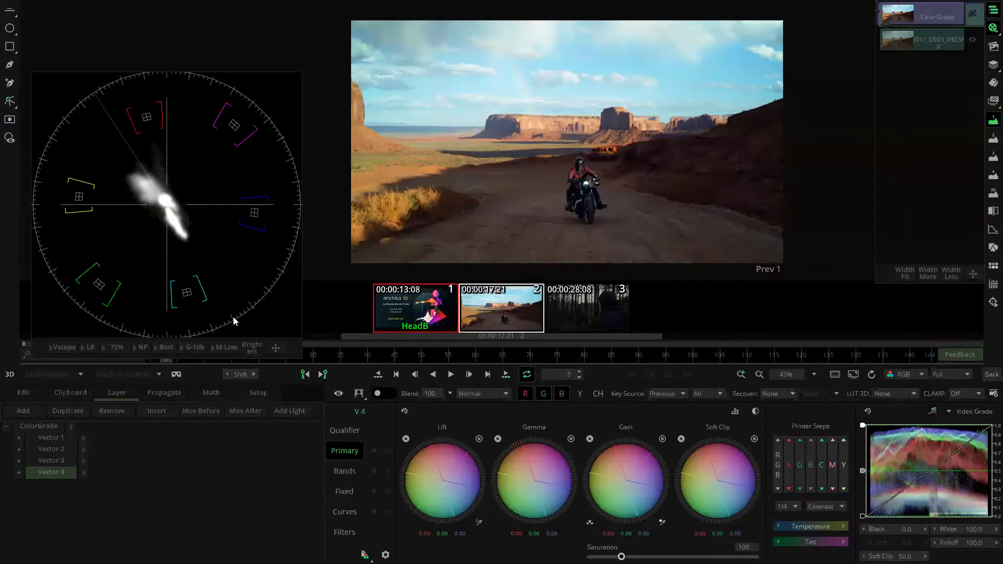
click(336, 473)
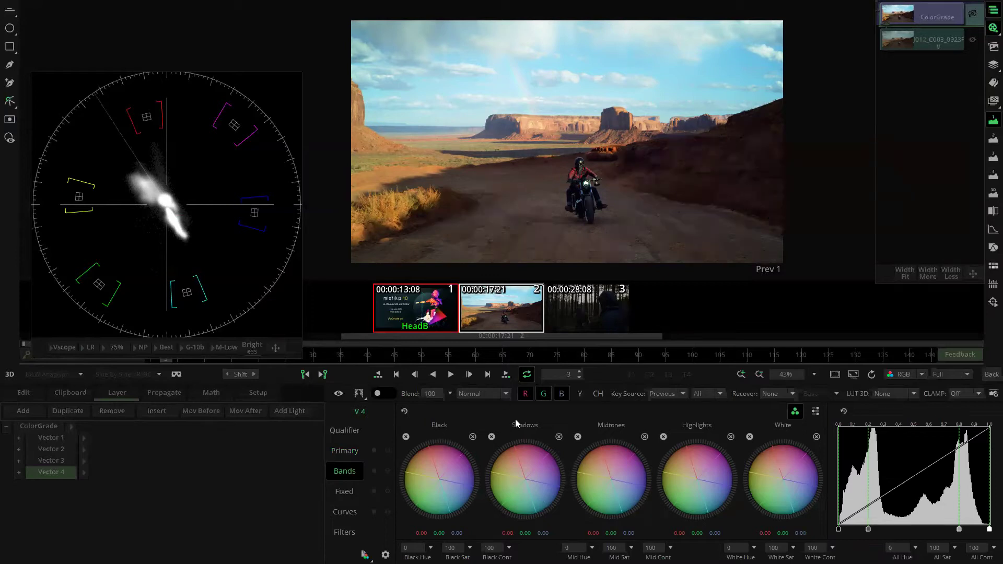
drag(426, 458, 460, 440)
drag(602, 471, 556, 450)
drag(737, 466, 674, 457)
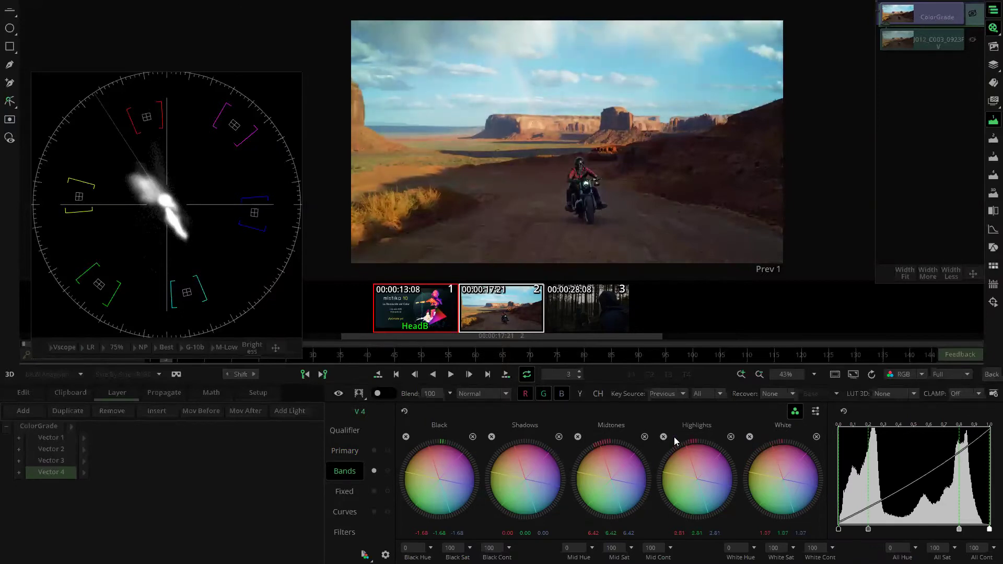
Reposition the tonal range markers of Vector 4's Bands to about 0, 0.15, 0.6 and 0.74
drag(988, 528, 940, 529)
drag(840, 529, 893, 532)
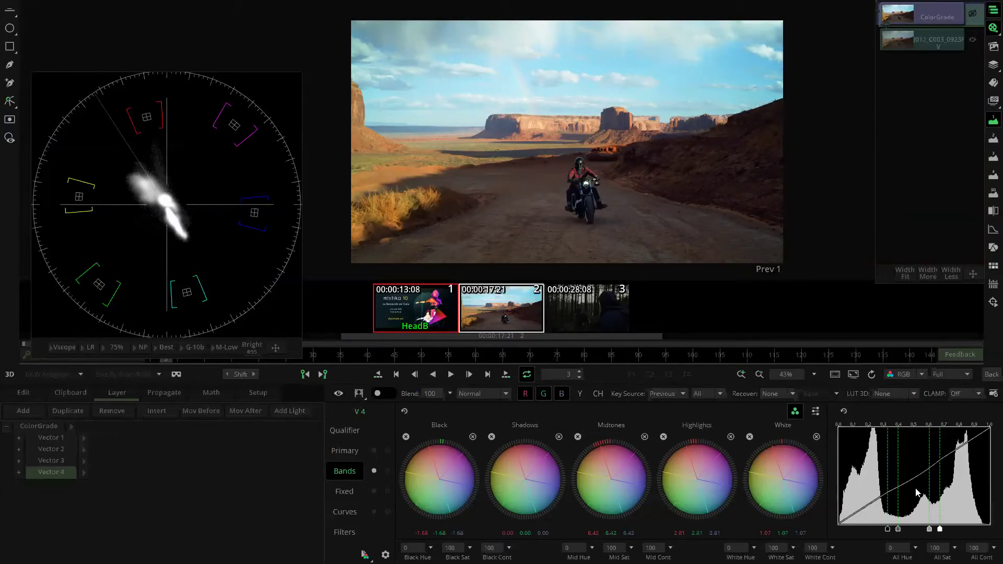
drag(888, 528, 847, 528)
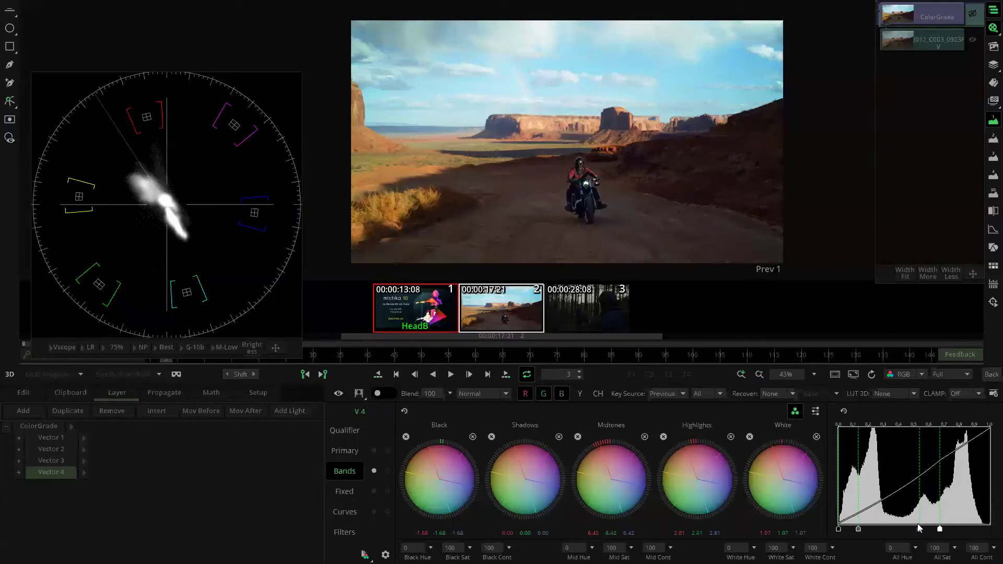
drag(940, 529, 953, 529)
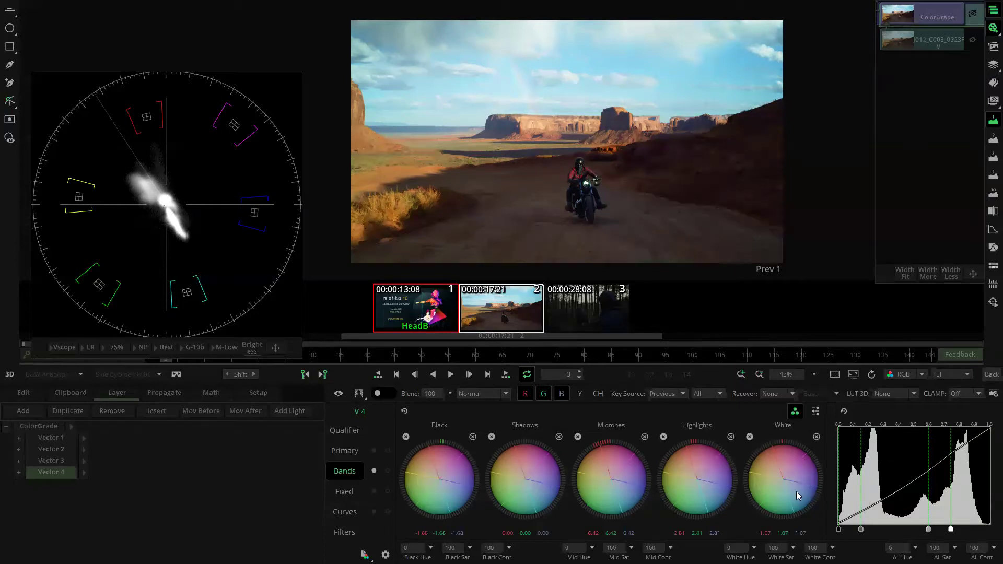
drag(951, 528, 952, 528)
With Vector 4's Fixed color controls, shift the yellow hue to about -20 and reduce yellow saturation to about 72
click(353, 491)
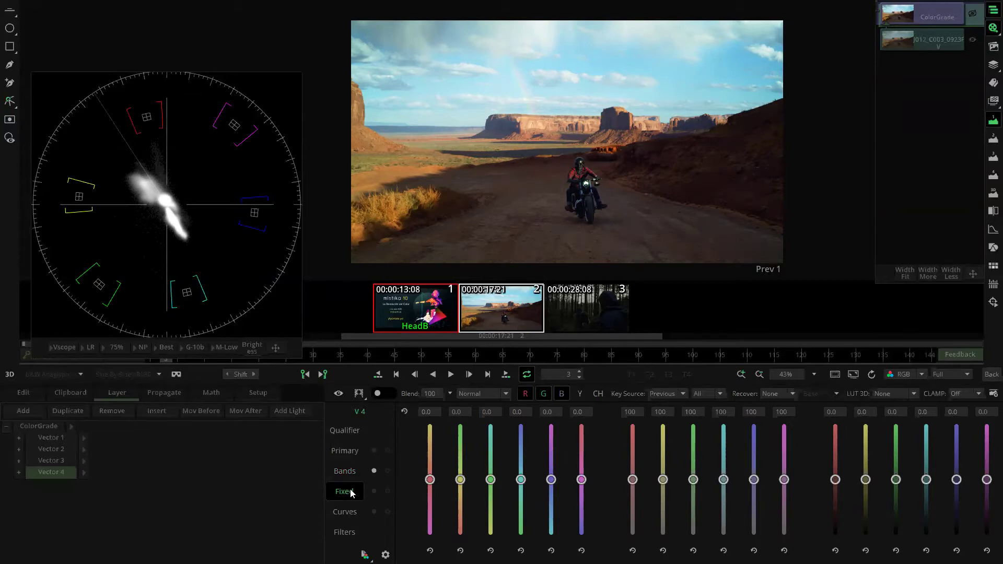
scroll(423, 192, up, 3)
drag(423, 192, 549, 198)
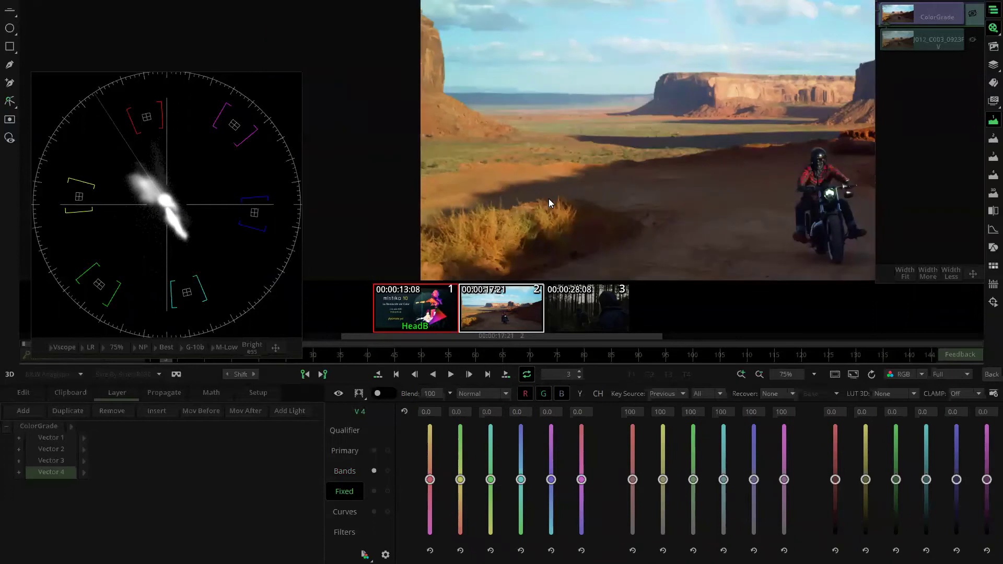
drag(484, 248, 474, 206)
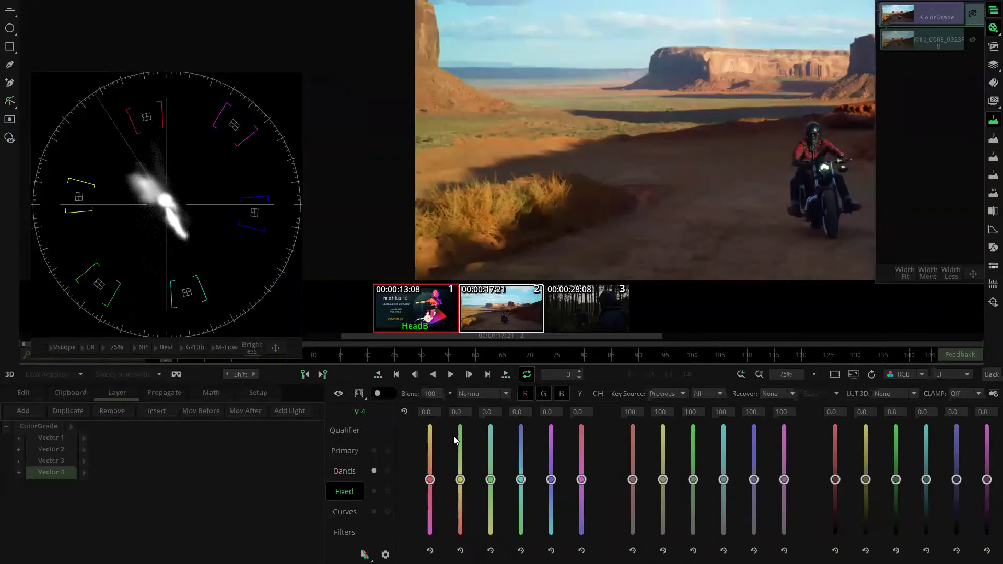
drag(461, 483, 462, 495)
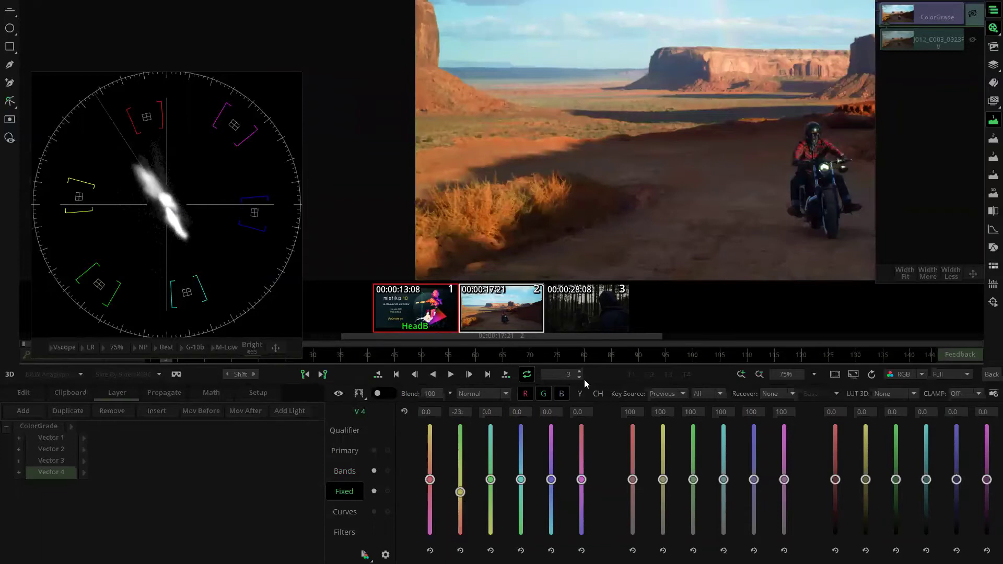
drag(663, 486, 663, 500)
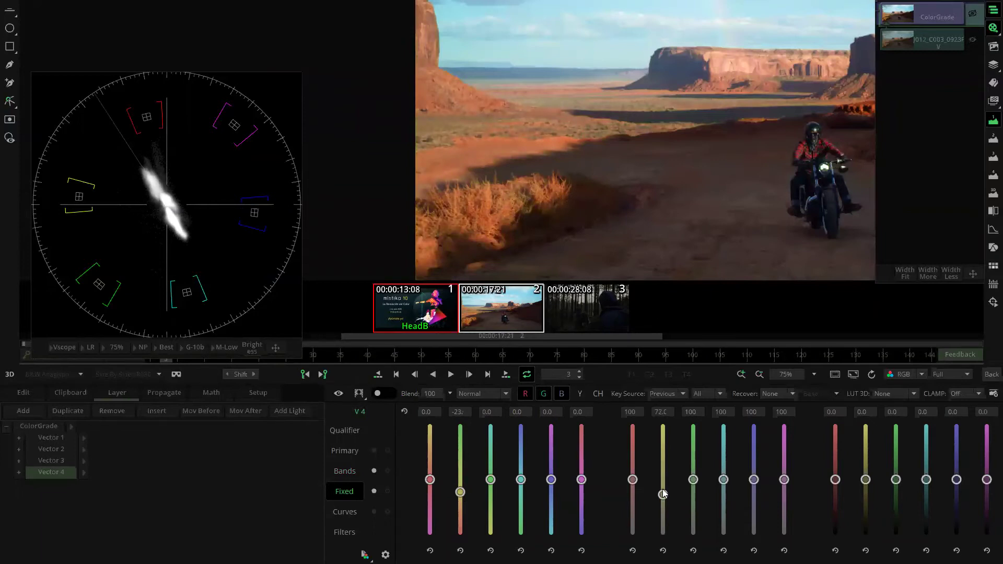
scroll(669, 226, down, 3)
drag(606, 254, 602, 243)
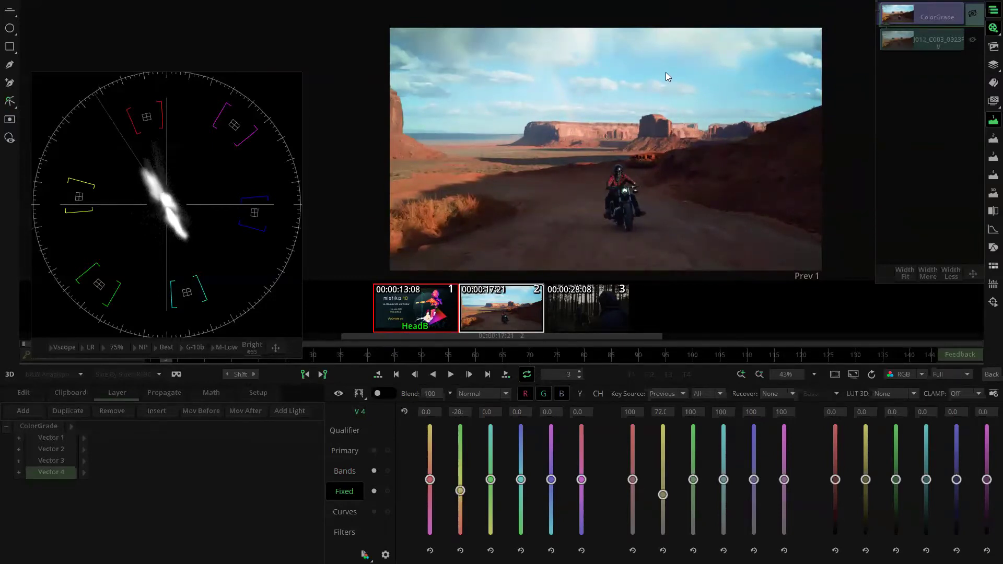
Shift Vector 4's cyan hue to about 23 and switch the scope back to Waveform RGB Overlap
drag(521, 480, 520, 466)
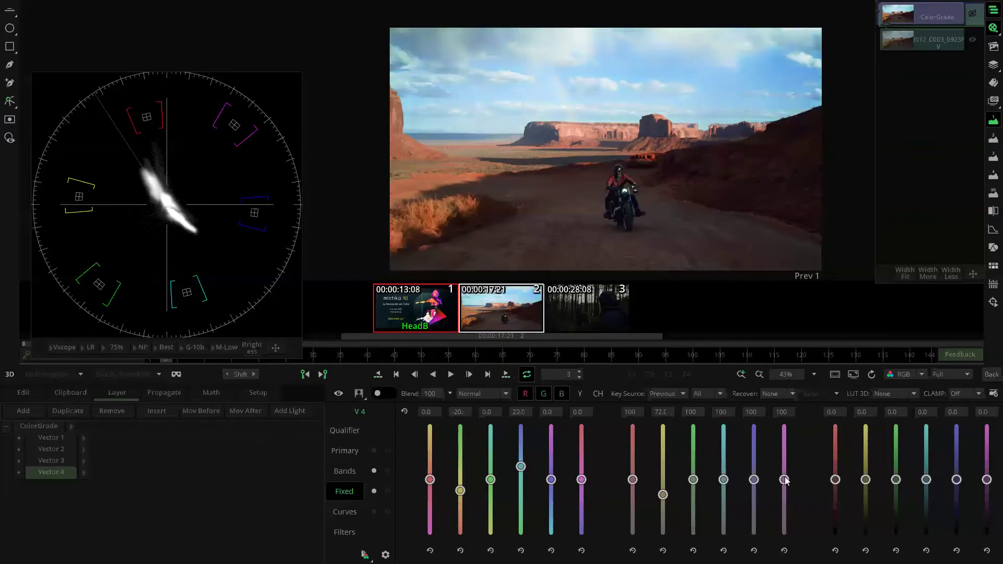
mouse_move(757, 482)
mouse_down()
mouse_move(755, 458)
mouse_move(759, 529)
mouse_move(754, 479)
mouse_up()
click(64, 350)
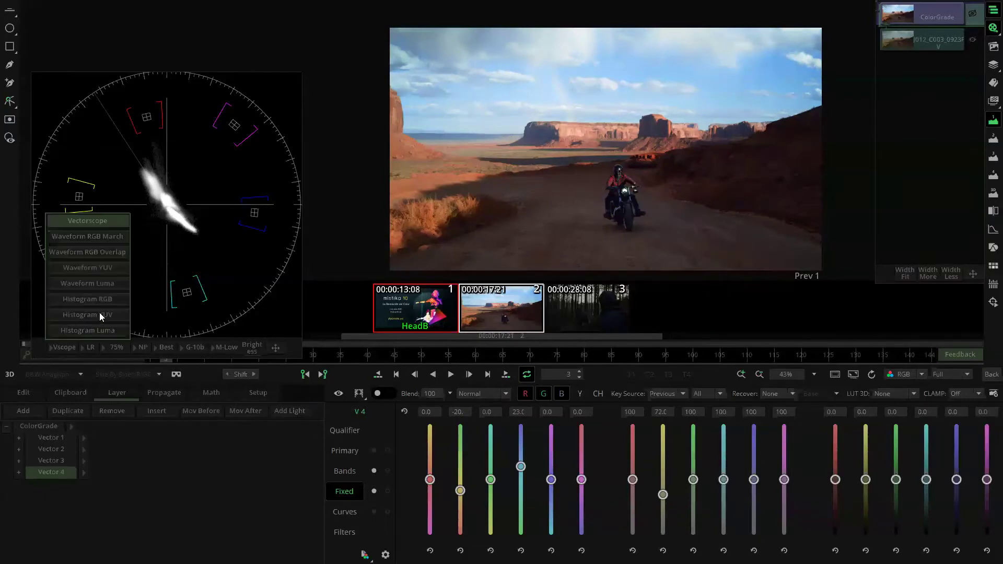
click(126, 254)
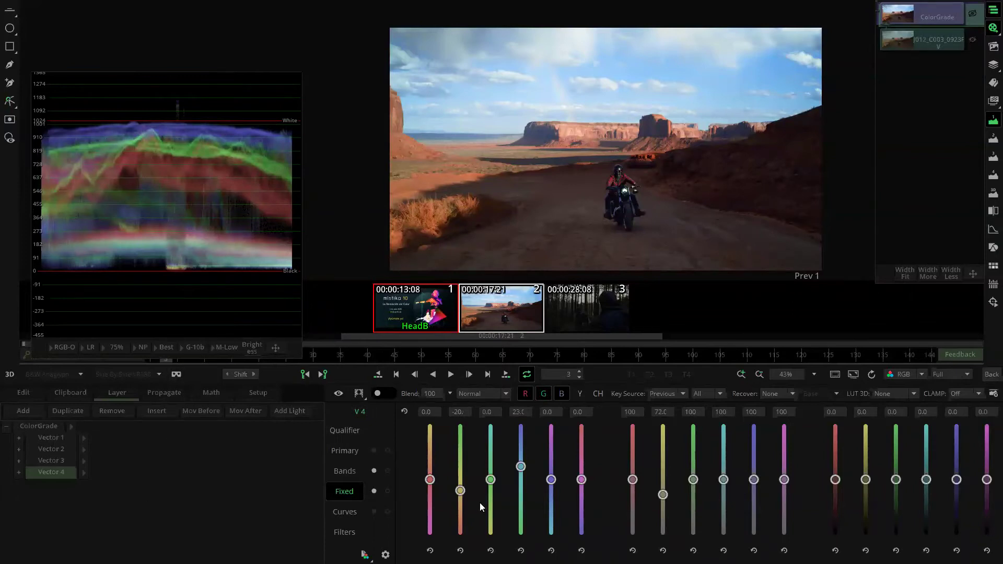
drag(459, 492, 460, 489)
Open Vector 4's RGB curve in a separate, resized editor and add a point that lifts the highlights
click(337, 511)
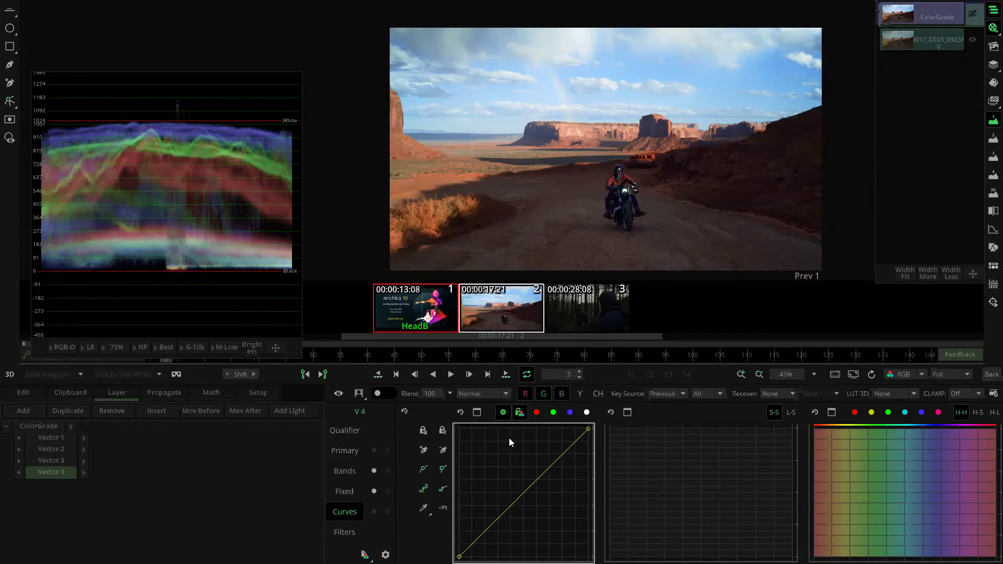
click(483, 414)
drag(359, 194, 352, 104)
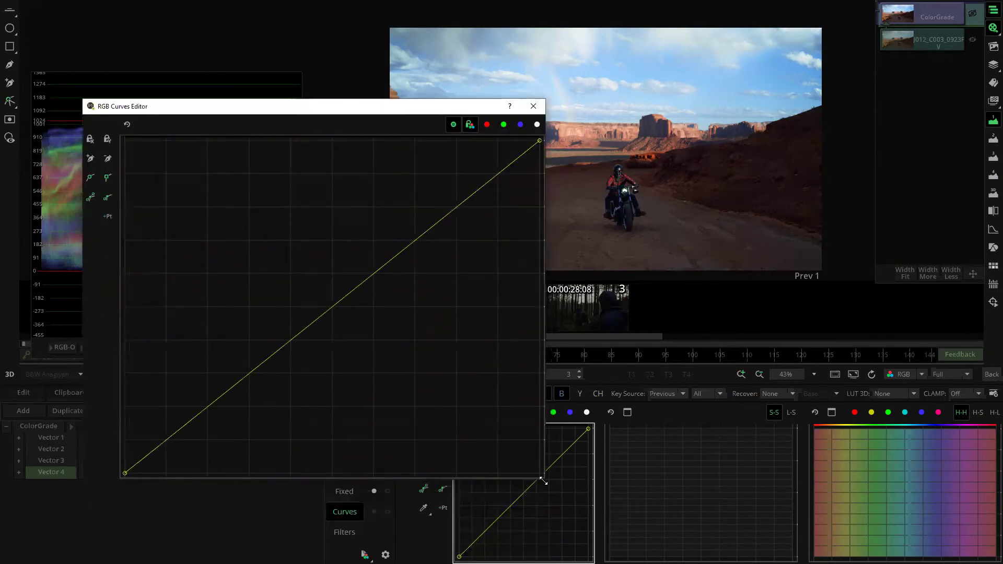
drag(543, 481, 435, 400)
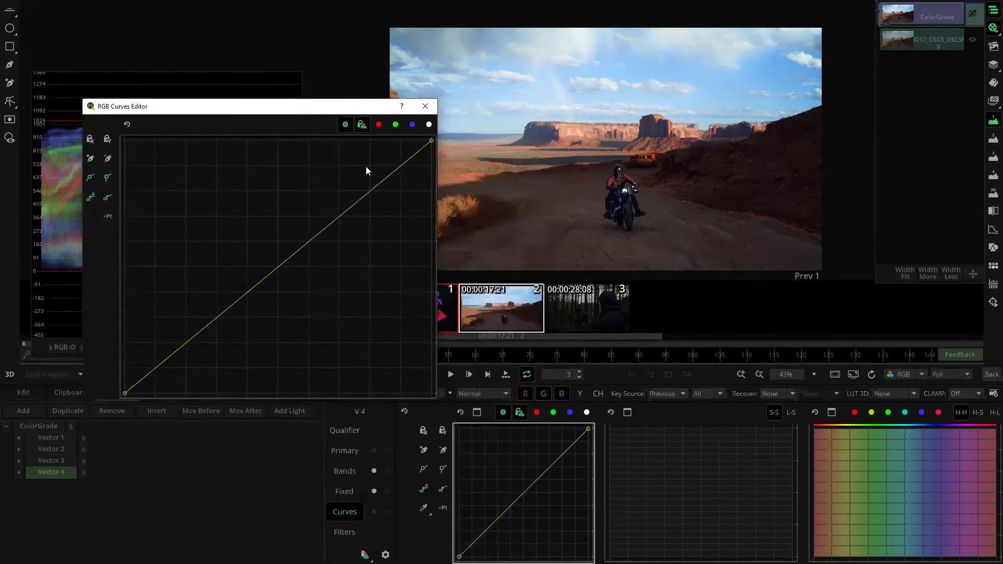
click(378, 177)
drag(378, 178, 365, 172)
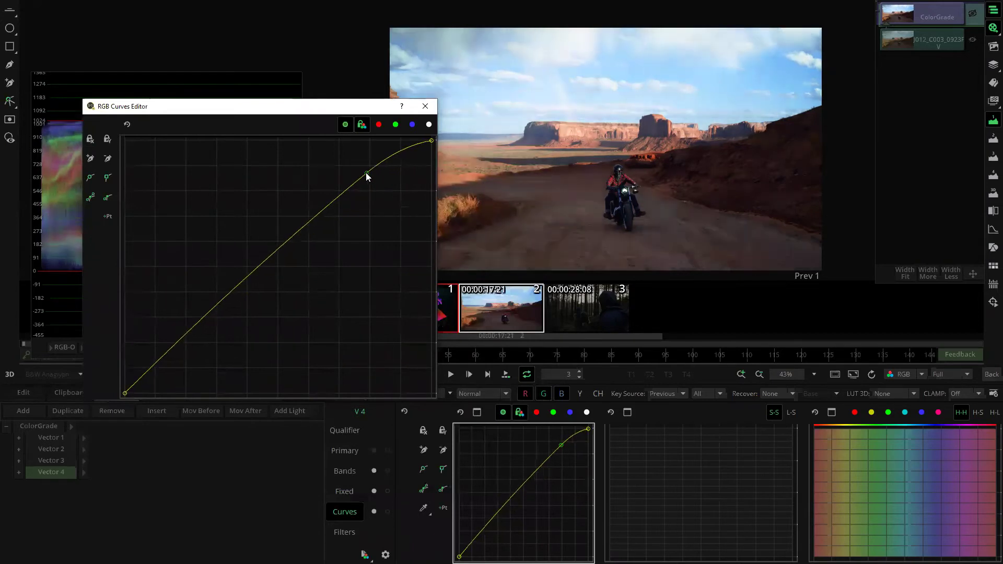
Shape Vector 4's RGB curve by pulling down a shadow point, adjusting the highlight point and raising the black endpoint, and close the editor
drag(169, 348, 177, 357)
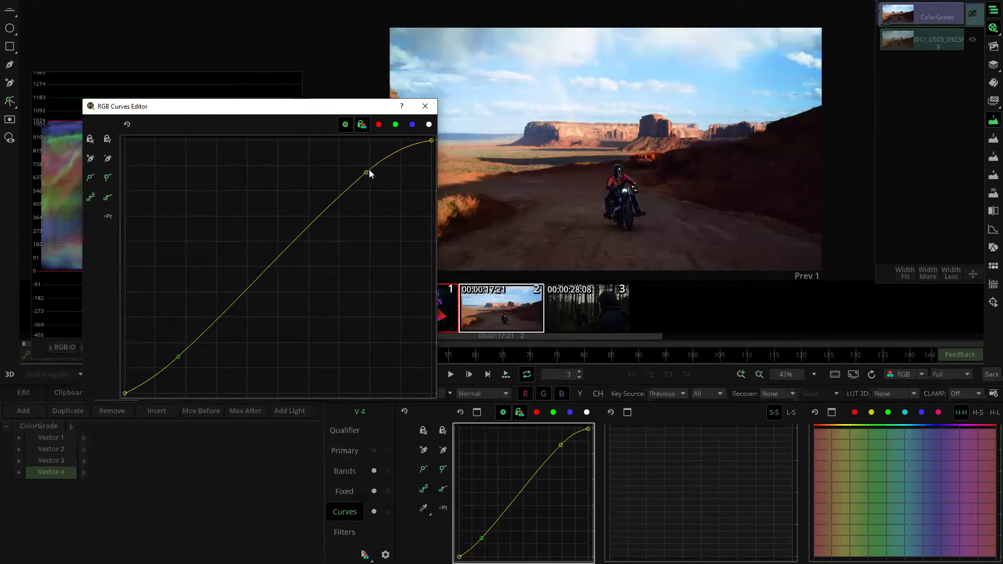
drag(366, 173, 359, 172)
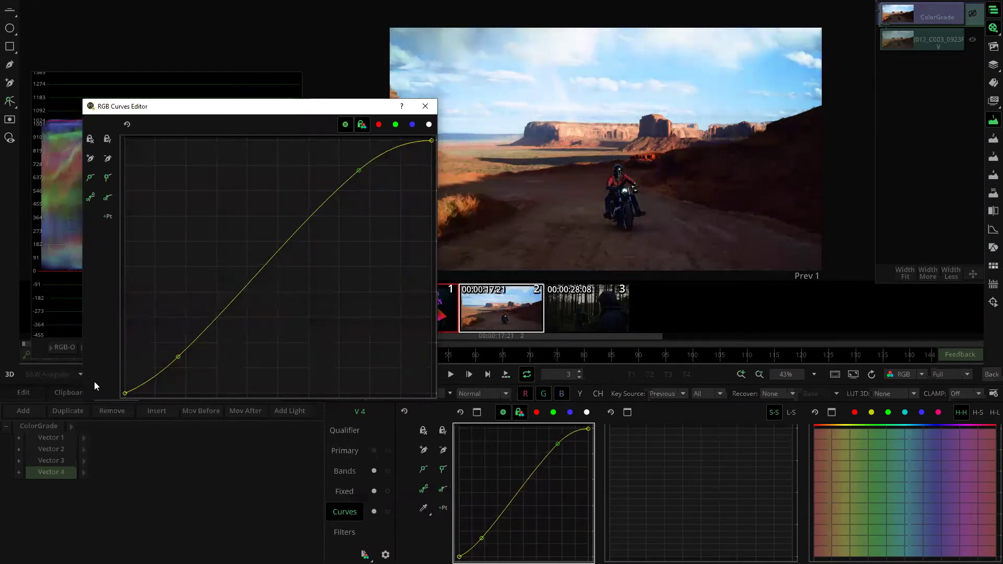
drag(127, 397, 118, 382)
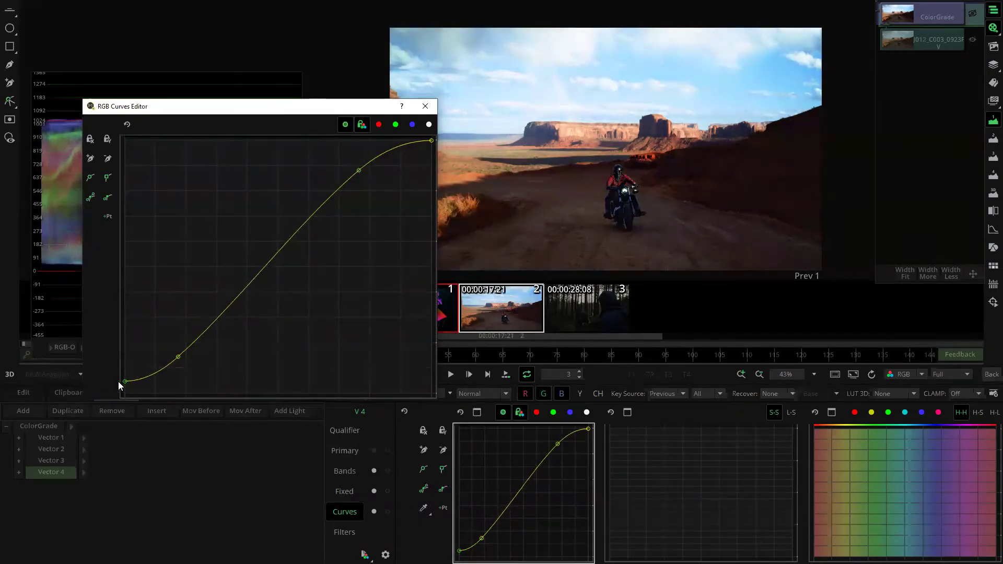
drag(182, 358, 173, 349)
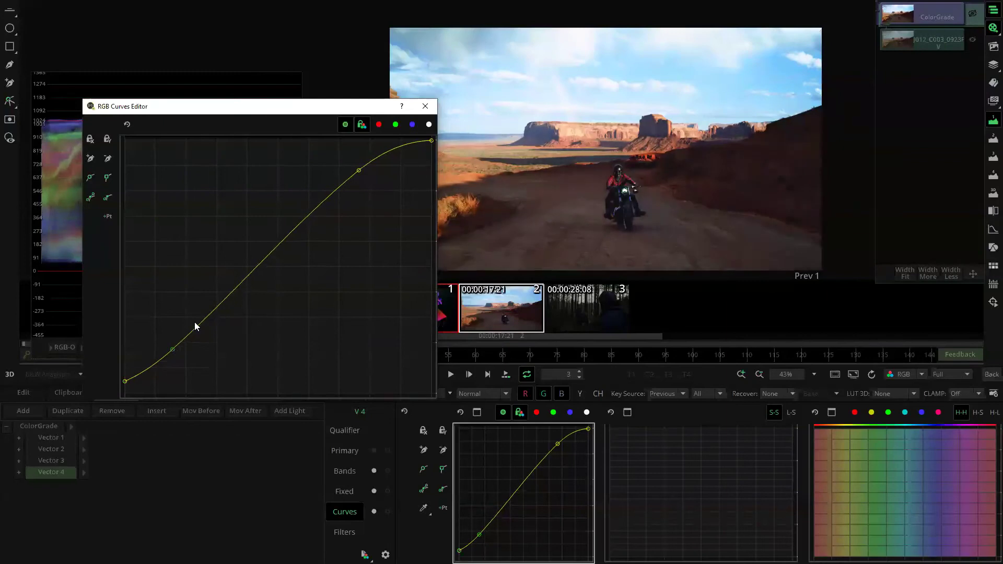
click(425, 106)
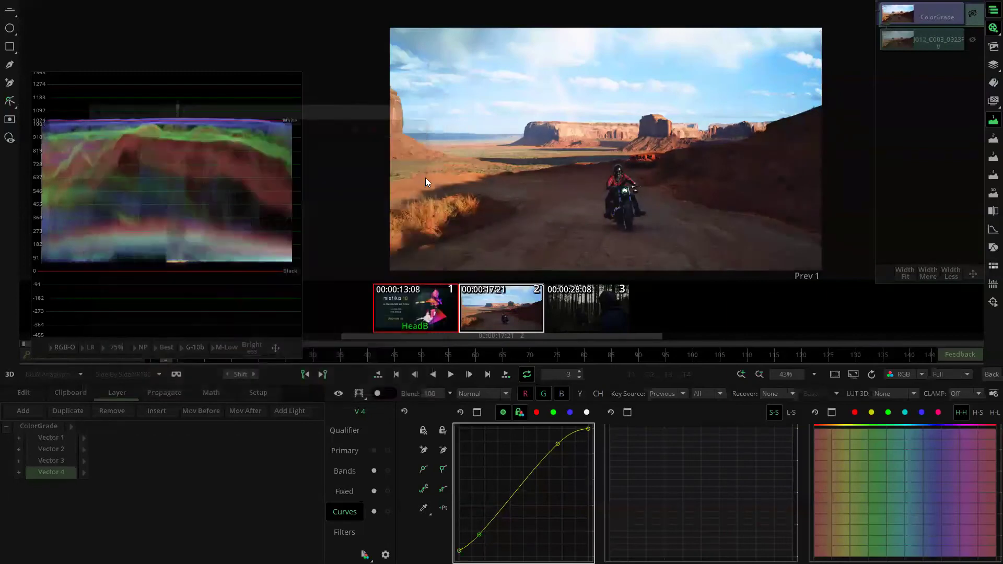
Shift the cyan hue upward in Vector 4's H-H curve, using the separate, enlarged HSL curves editor, and close it
click(828, 412)
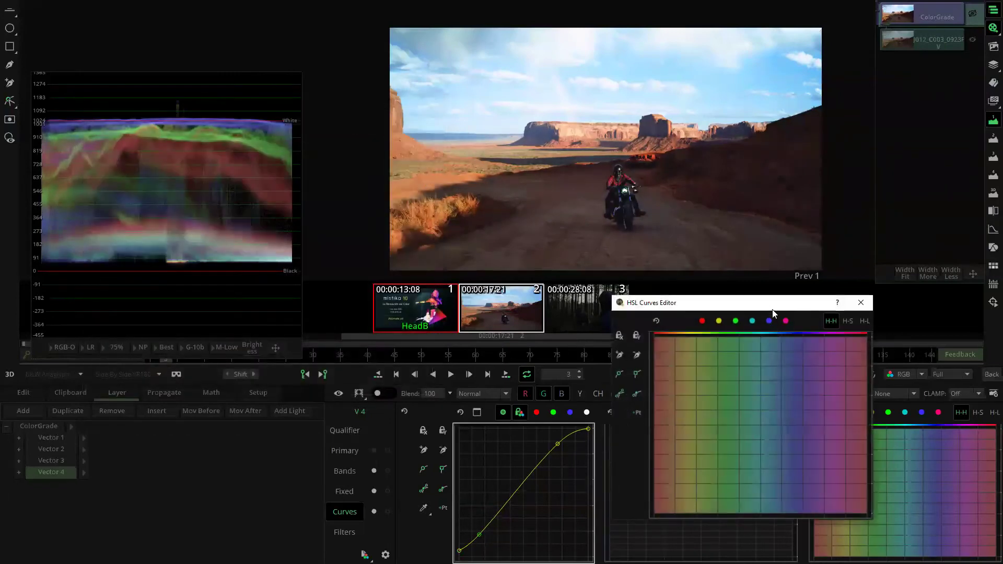
drag(762, 308, 507, 310)
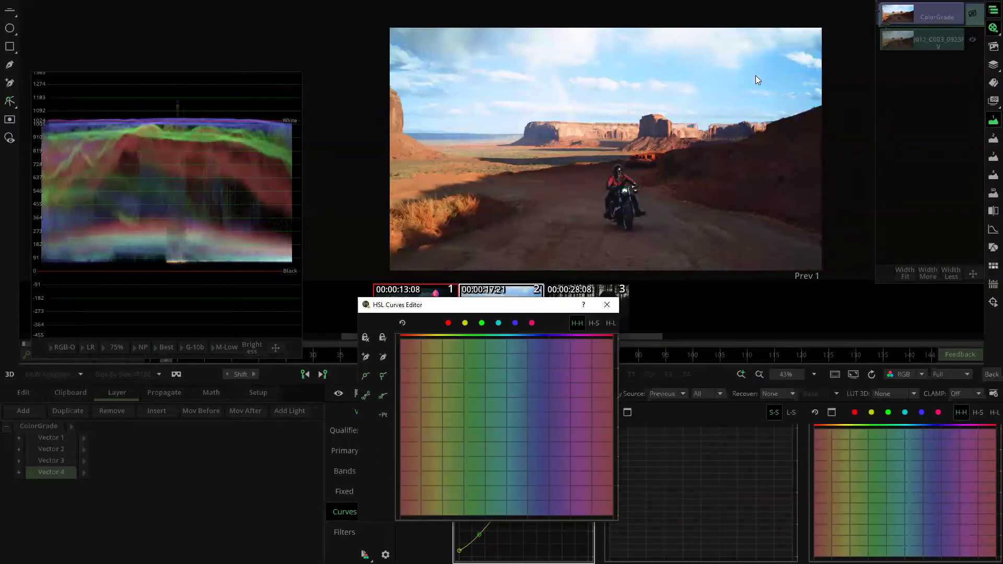
click(498, 323)
click(515, 323)
click(510, 428)
drag(506, 426, 506, 378)
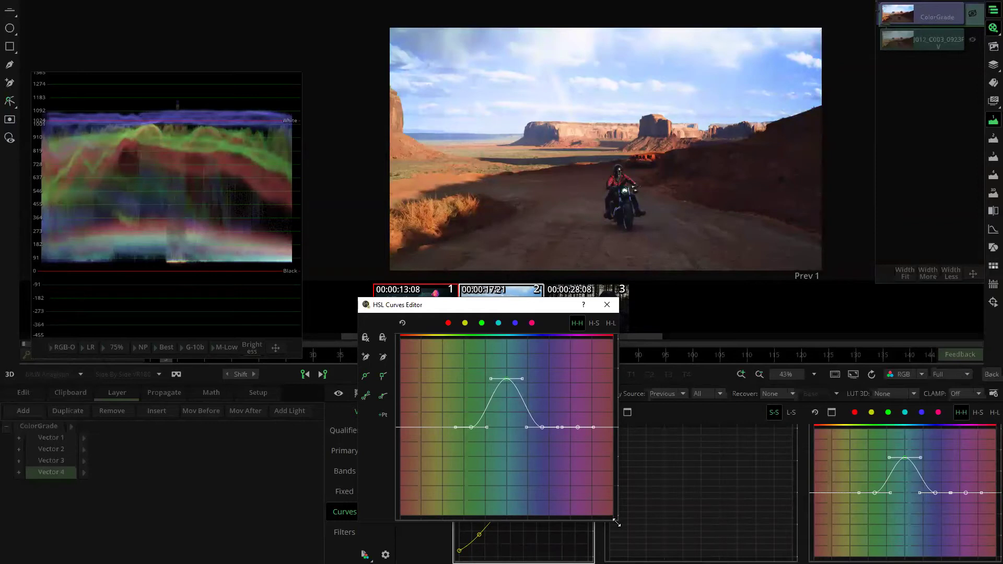
drag(616, 523, 835, 541)
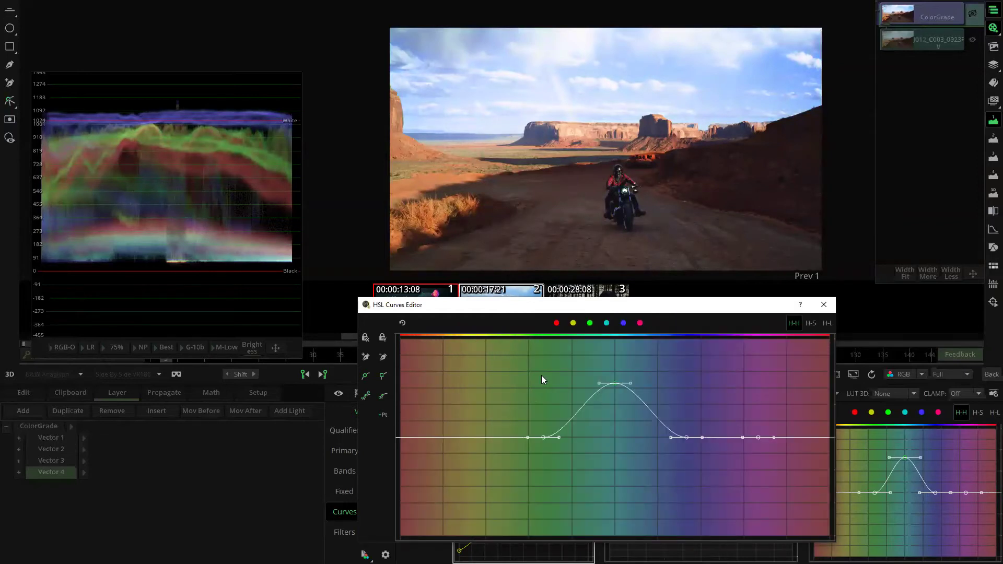
click(824, 304)
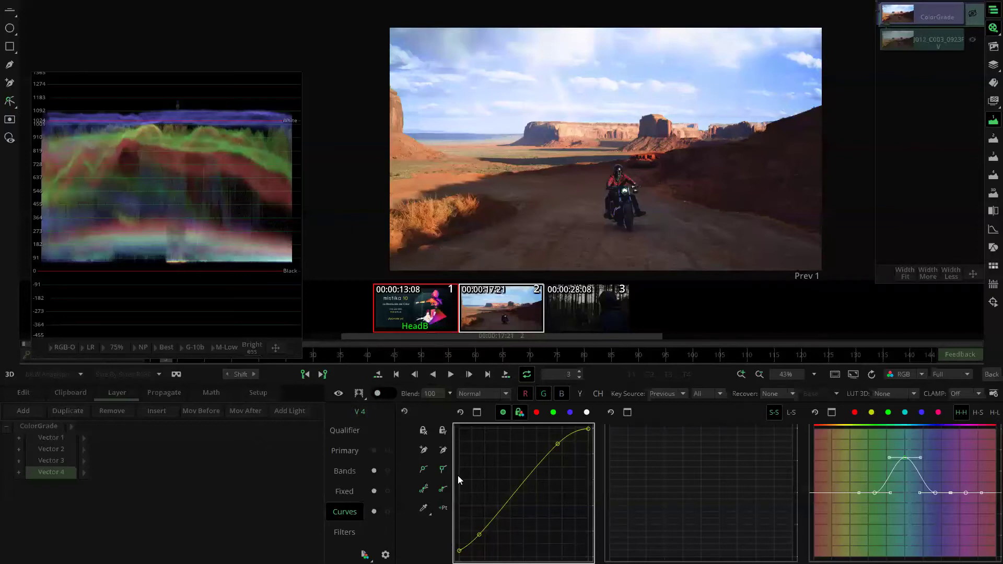
click(345, 451)
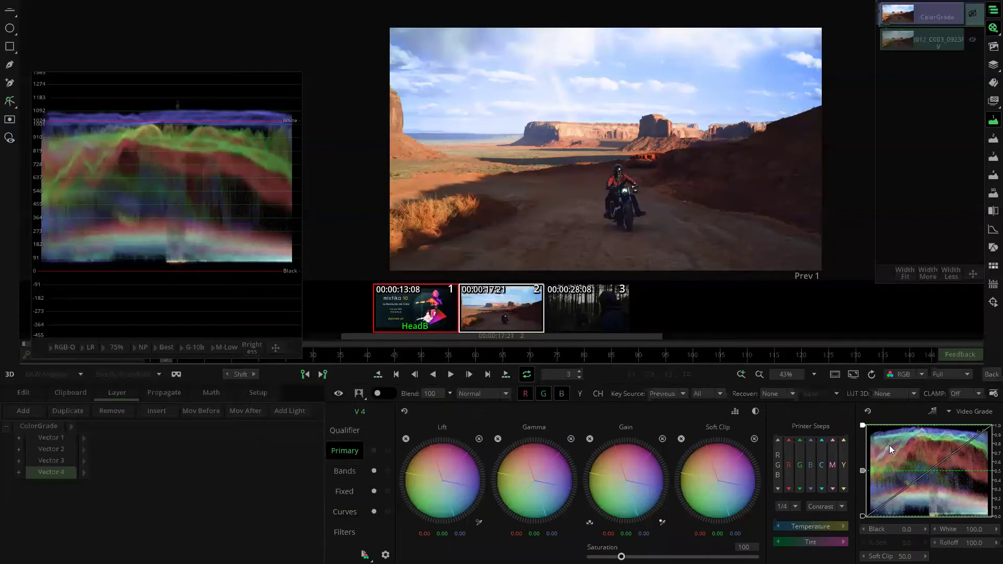
click(361, 431)
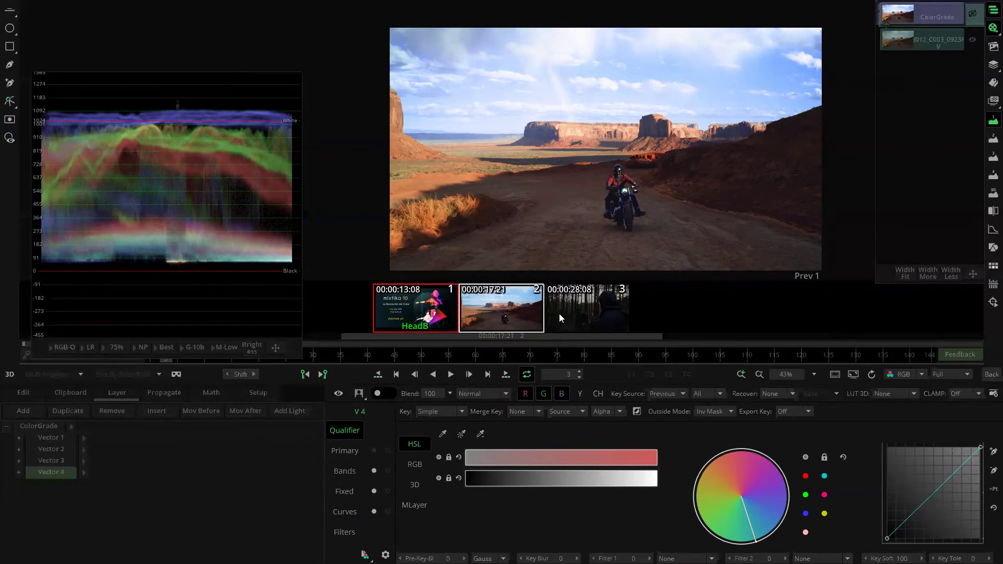
Return to the timeline, open the Hermes clip's Layer Route effect and select RGB.R:RGB.G:RGB.B:RGB.A as its layer set
click(991, 374)
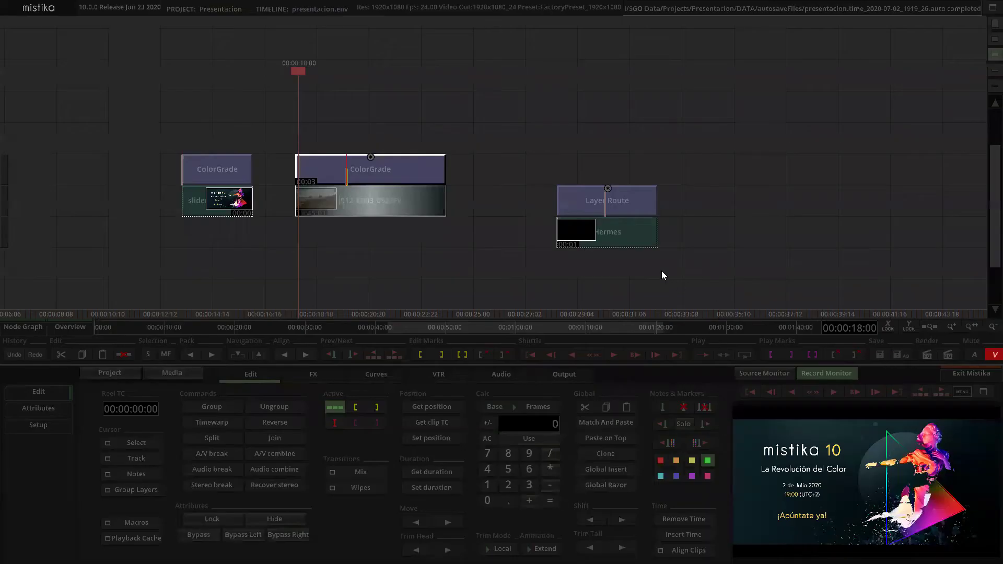
drag(342, 167, 311, 138)
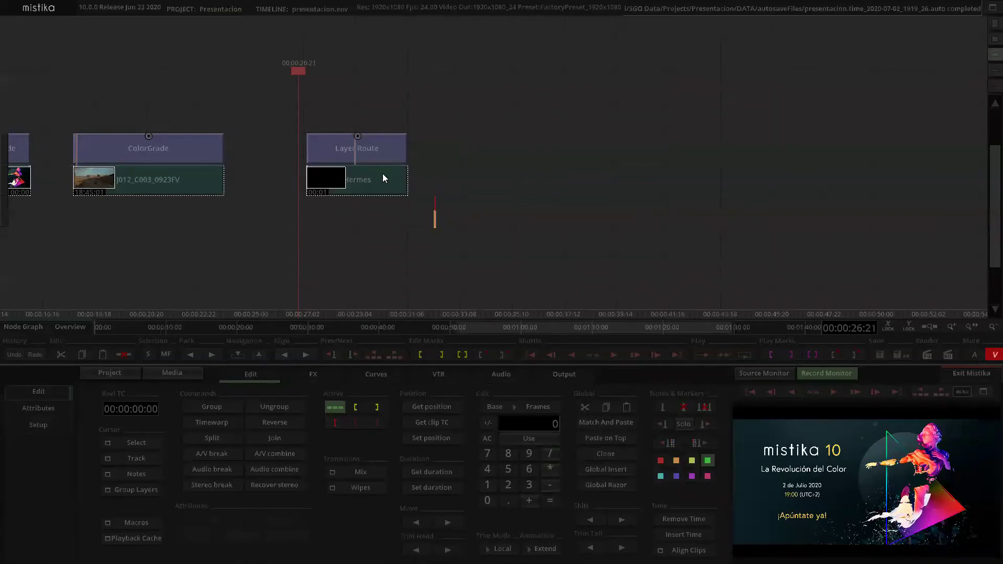
double_click(372, 156)
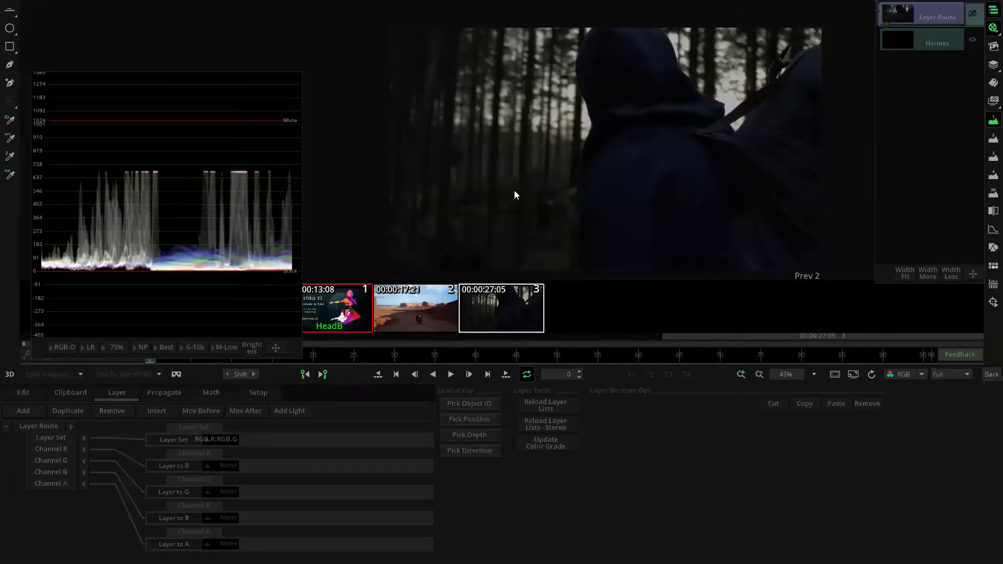
click(216, 436)
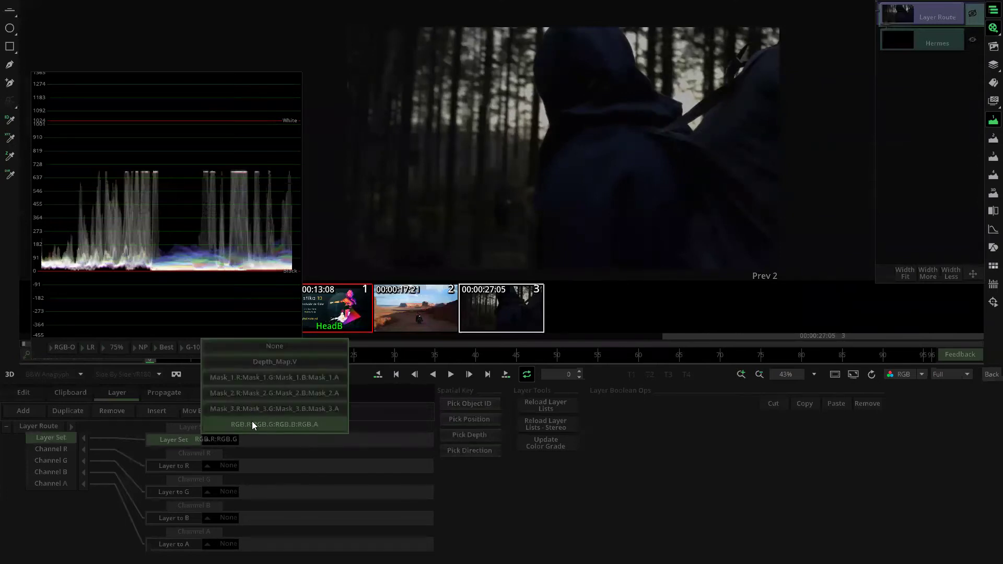
click(268, 431)
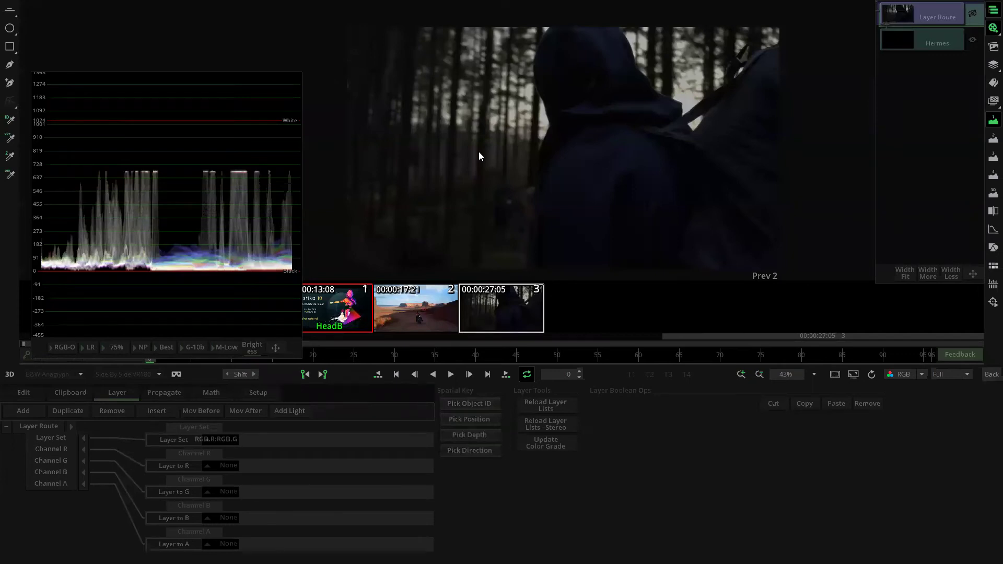
Return to the timeline, add a UniColor effect on top of the Hermes clip's Layer Route and open it for editing
click(991, 374)
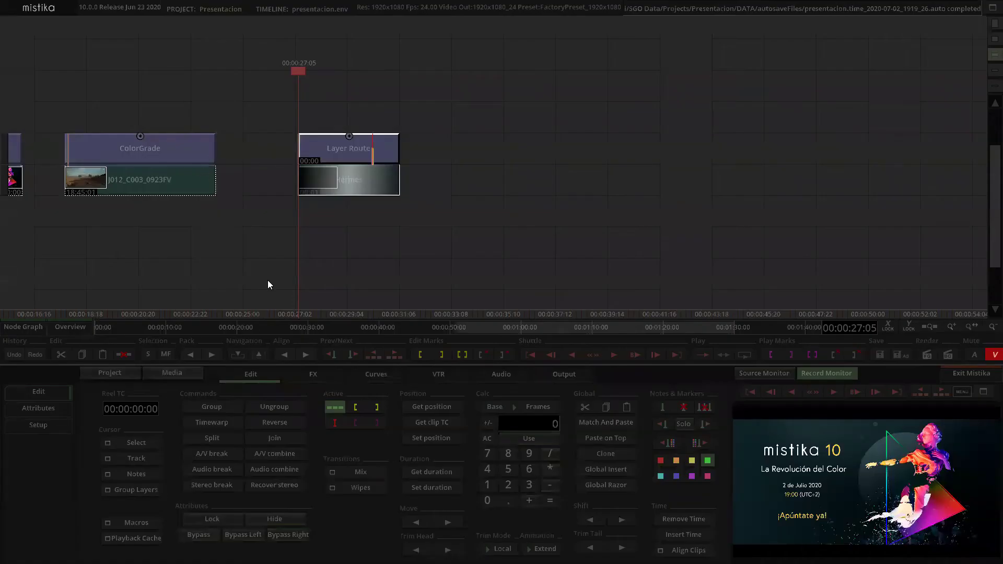
click(334, 376)
click(267, 449)
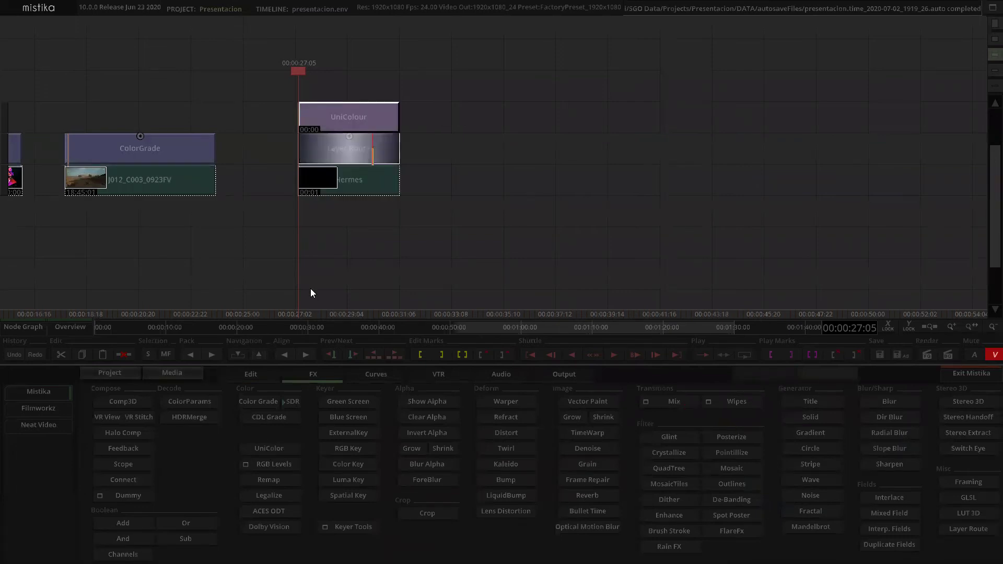
double_click(370, 122)
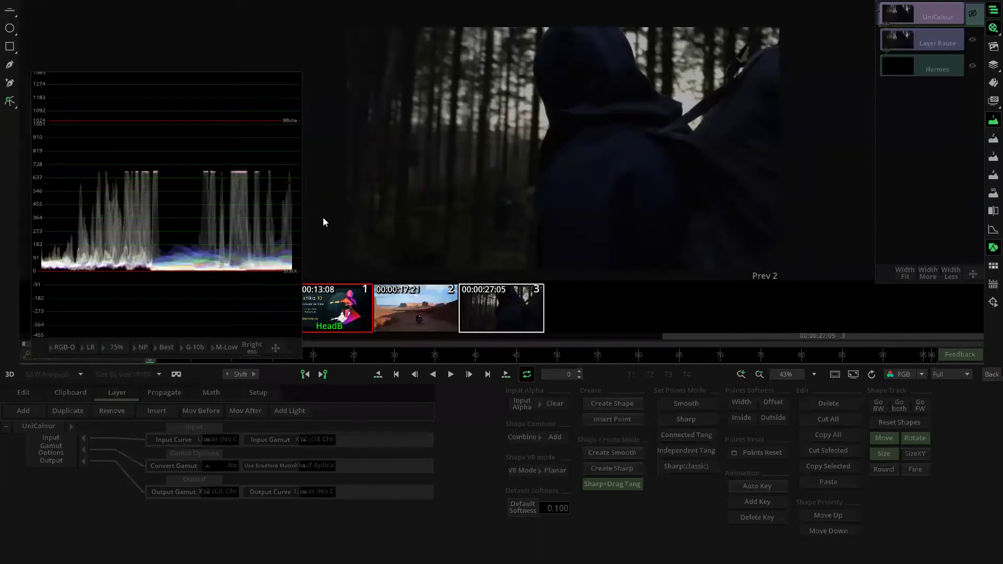
Configure UniColour with Linear (No Curve) as the input curve and Gamma 2.4 (ITU-BT 1886) as the output curve
click(226, 439)
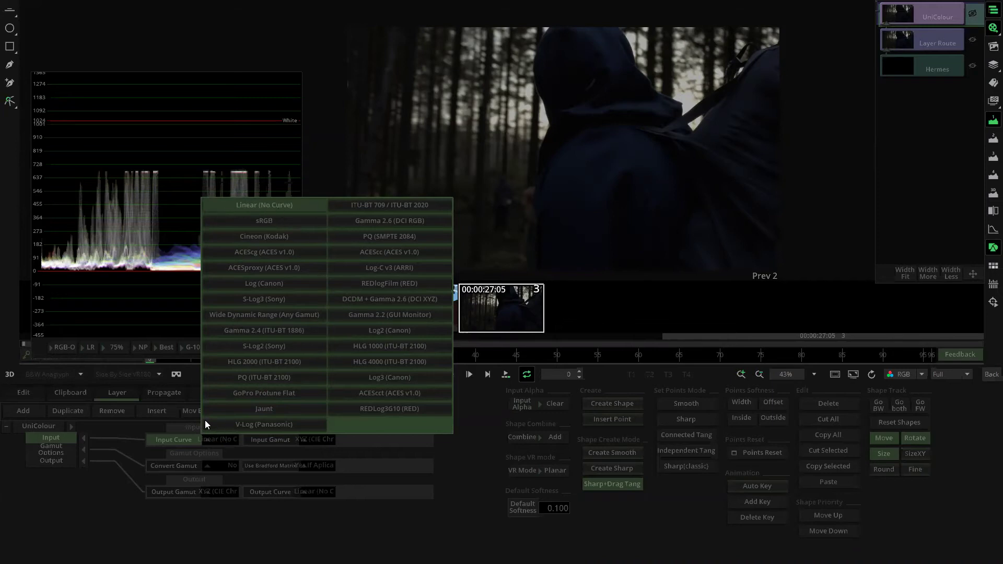
click(274, 204)
click(313, 441)
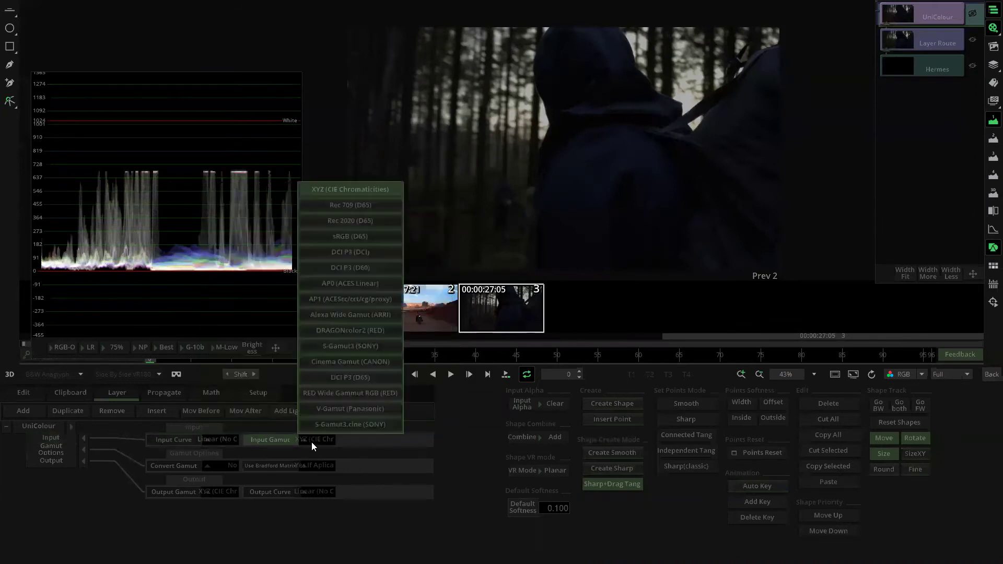
click(316, 493)
click(356, 383)
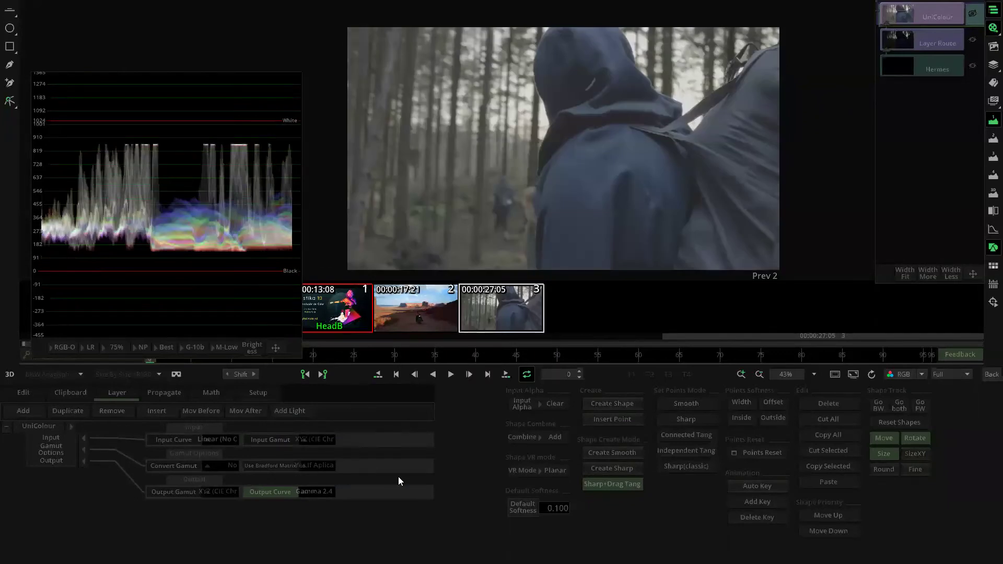
click(313, 492)
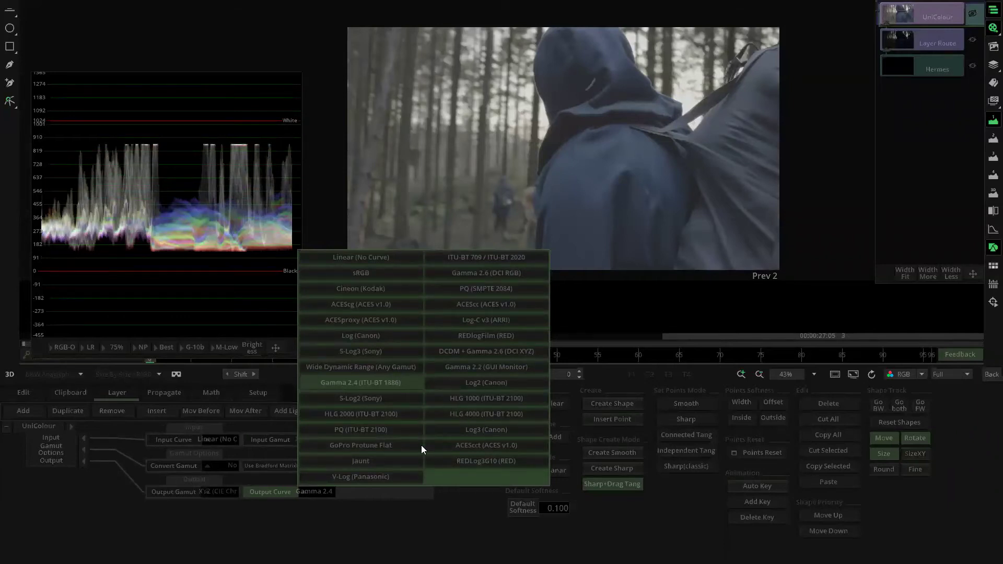
click(420, 536)
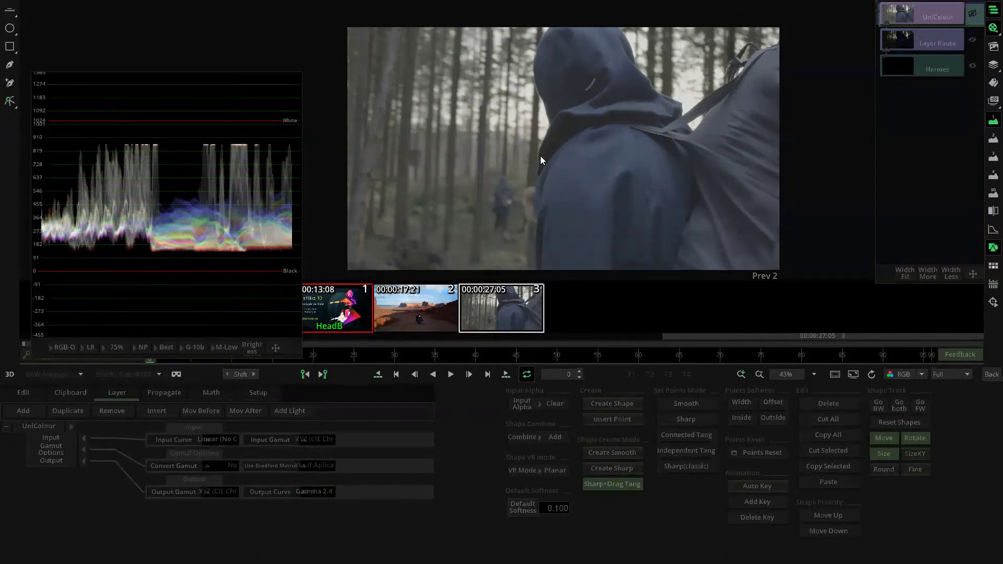
Return to the timeline, stack a Color Grade effect above UniColour on the Hermes clip and open it for editing
click(991, 374)
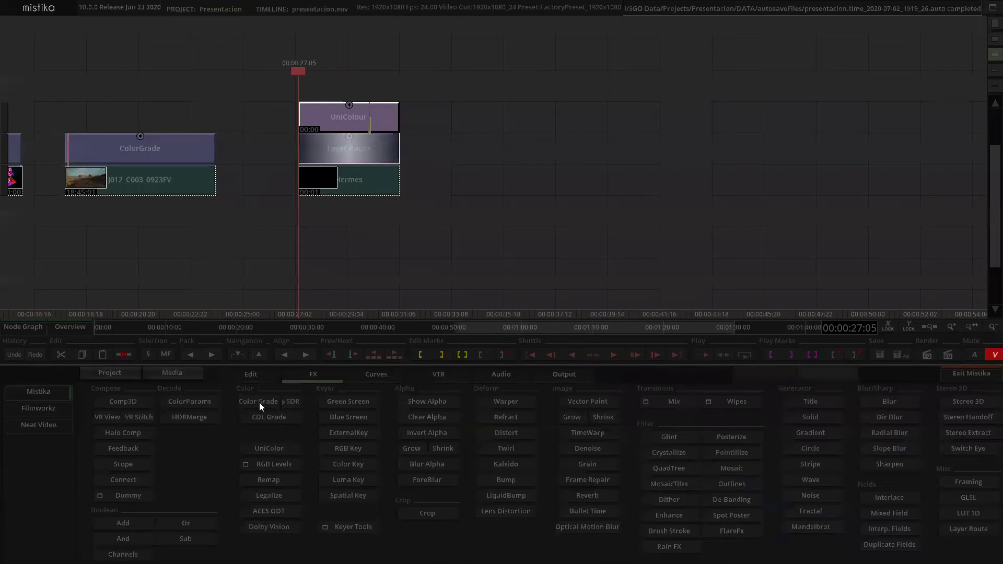
click(266, 403)
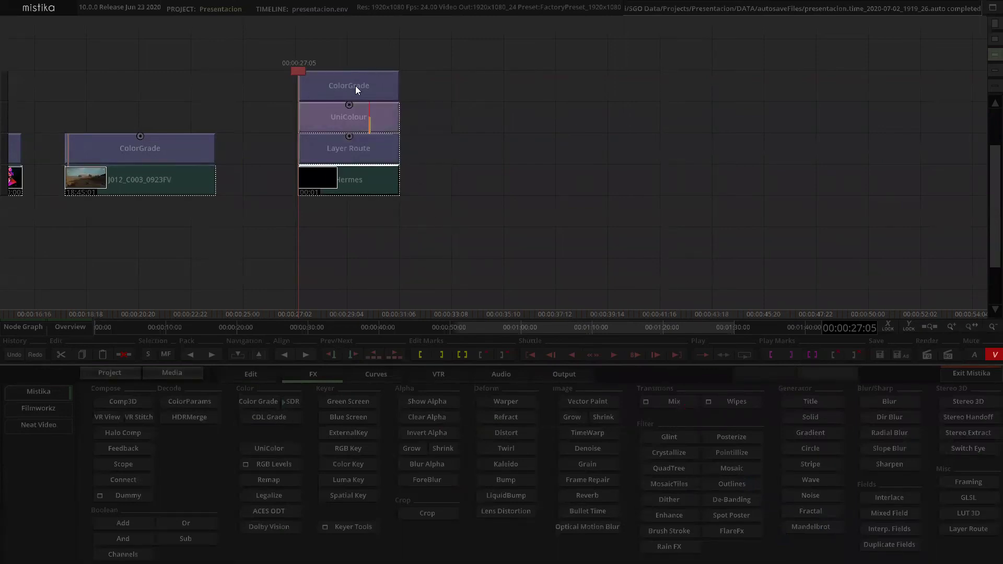
scroll(336, 83, up, 2)
double_click(337, 137)
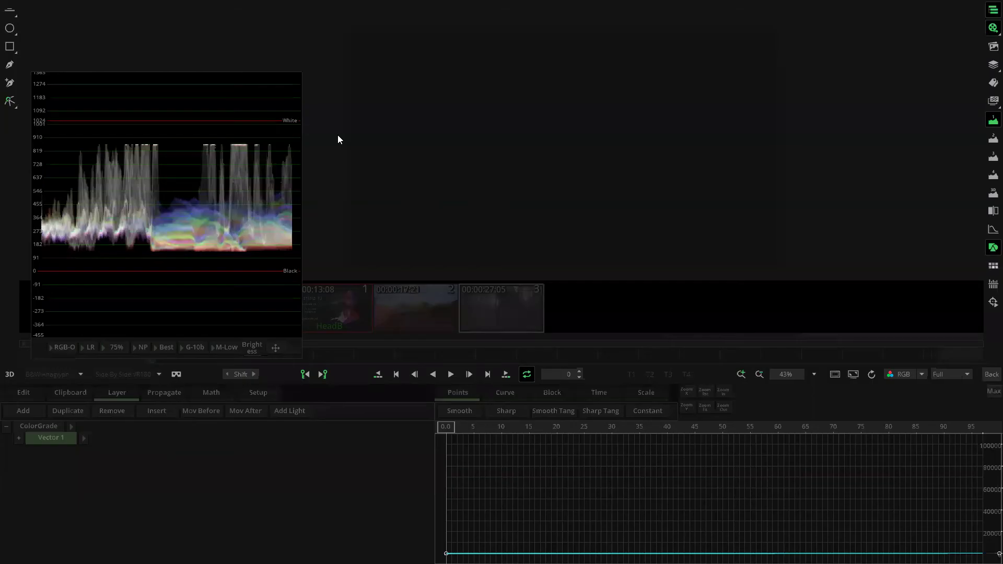
Set Vector 1's Primary lift to about -11.73, gamma to -4.76, gain to 10.87 and saturation to 200, and check a later frame
click(338, 456)
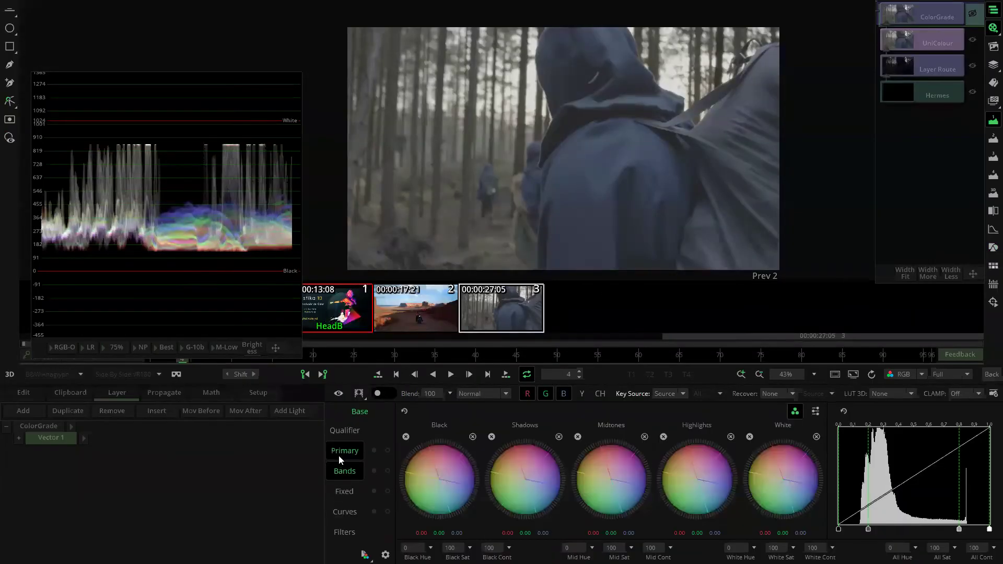
mouse_move(560, 484)
mouse_down()
mouse_move(580, 459)
mouse_move(680, 444)
mouse_move(618, 473)
mouse_move(535, 467)
mouse_move(545, 485)
mouse_up()
drag(625, 556, 656, 556)
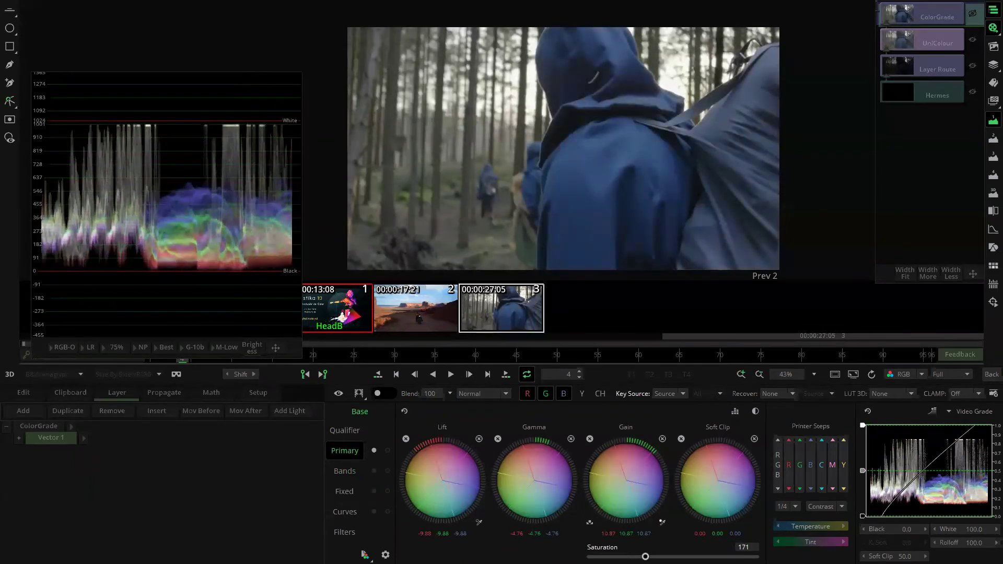
drag(467, 477, 454, 477)
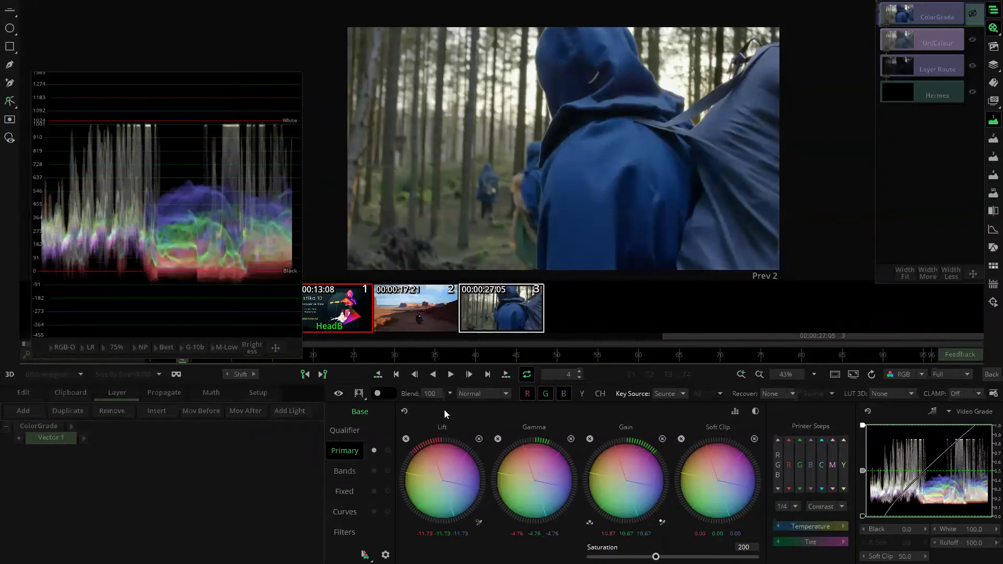
click(332, 354)
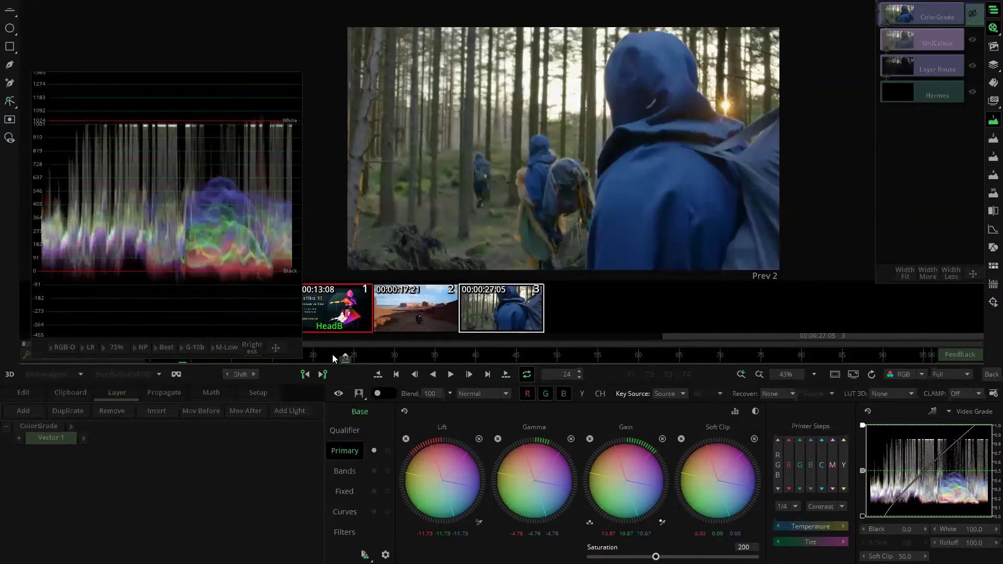
Add Vector 2 to the Hermes clip's ColorGrade and open its MLayer qualifier at frame 40
click(17, 411)
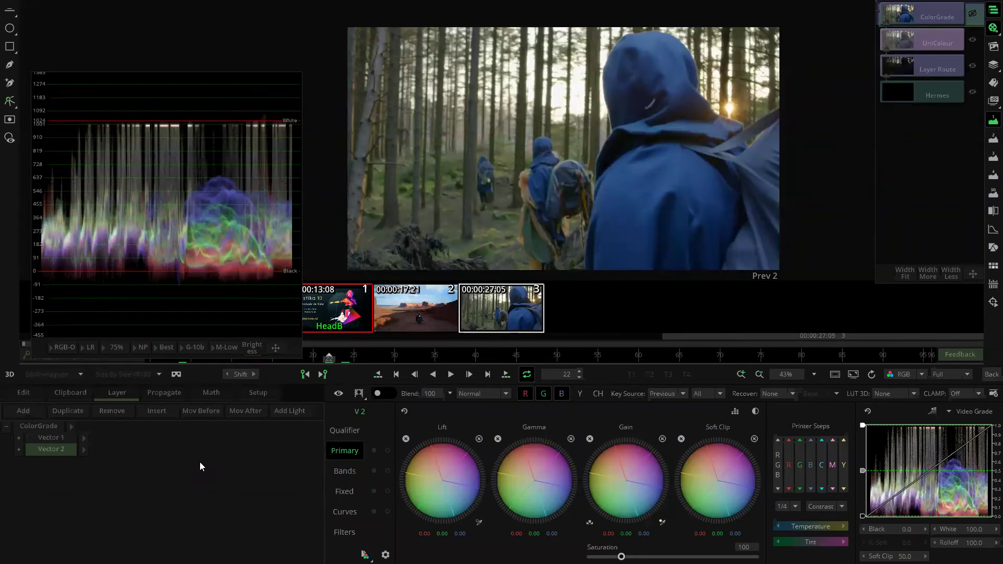
click(475, 358)
click(344, 430)
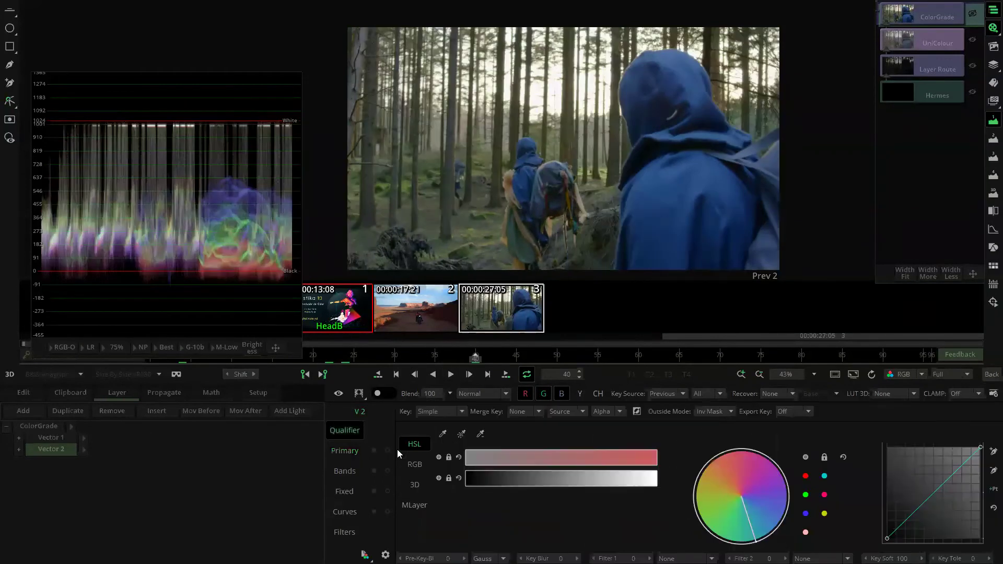
click(416, 510)
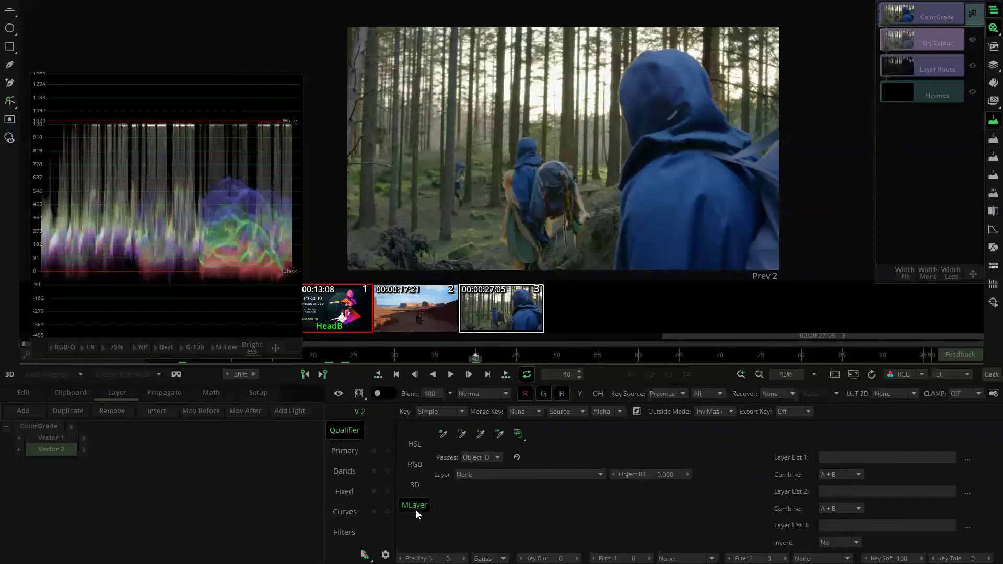
Set Vector 2's MLayer pass to Depth with Depth_Map.V as its layer, and display the resulting matte
click(498, 457)
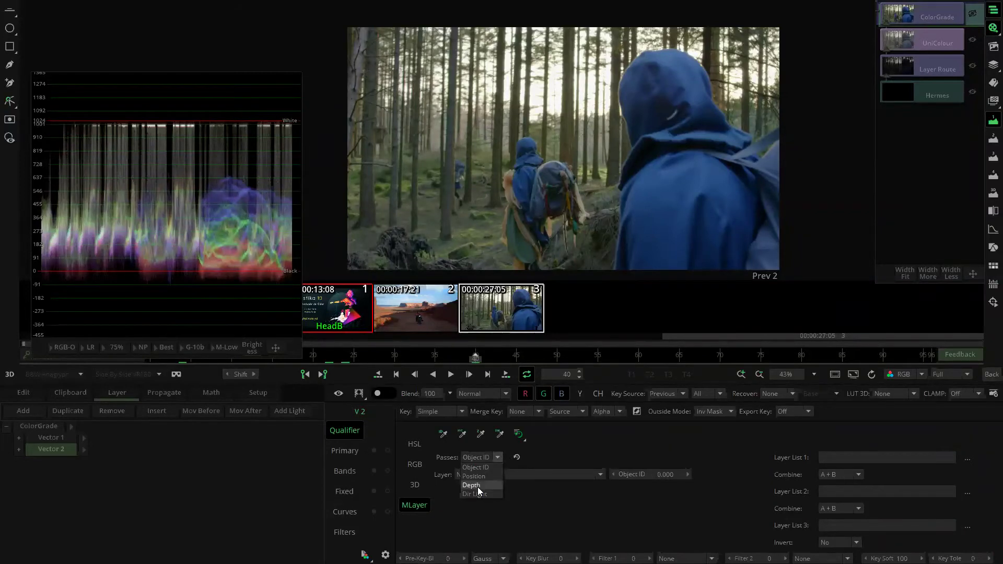
click(477, 486)
click(521, 474)
click(475, 393)
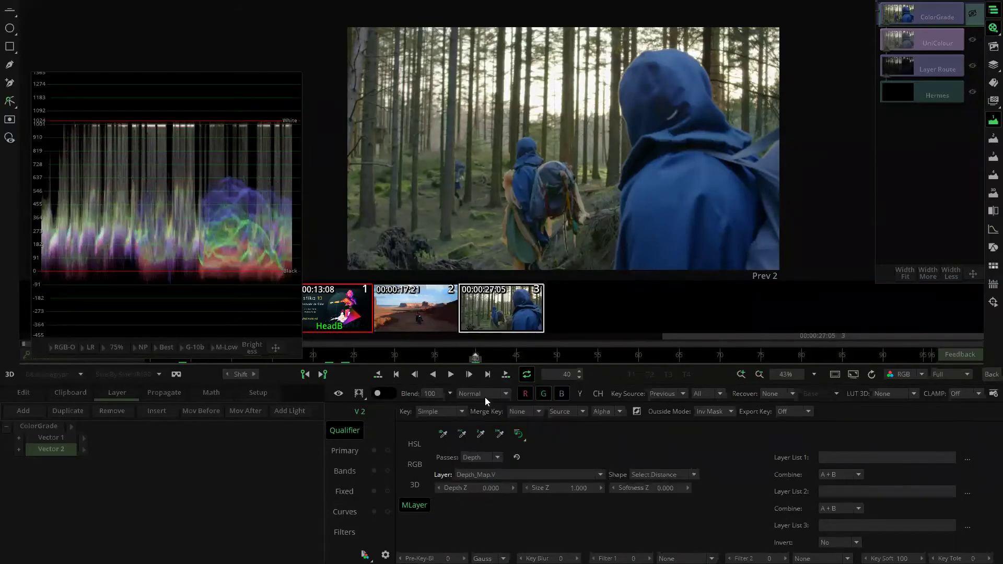
click(356, 397)
click(357, 399)
click(388, 419)
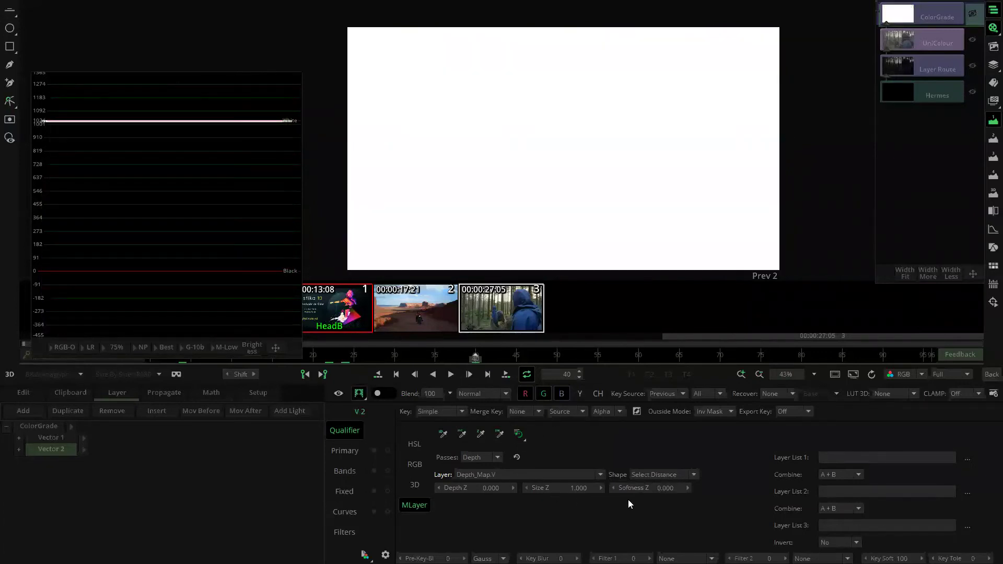
Shape Vector 2's depth matte with Depth Z 1.500, Softness Z 0.600 and the Off Focus Distance shape
drag(475, 492, 537, 491)
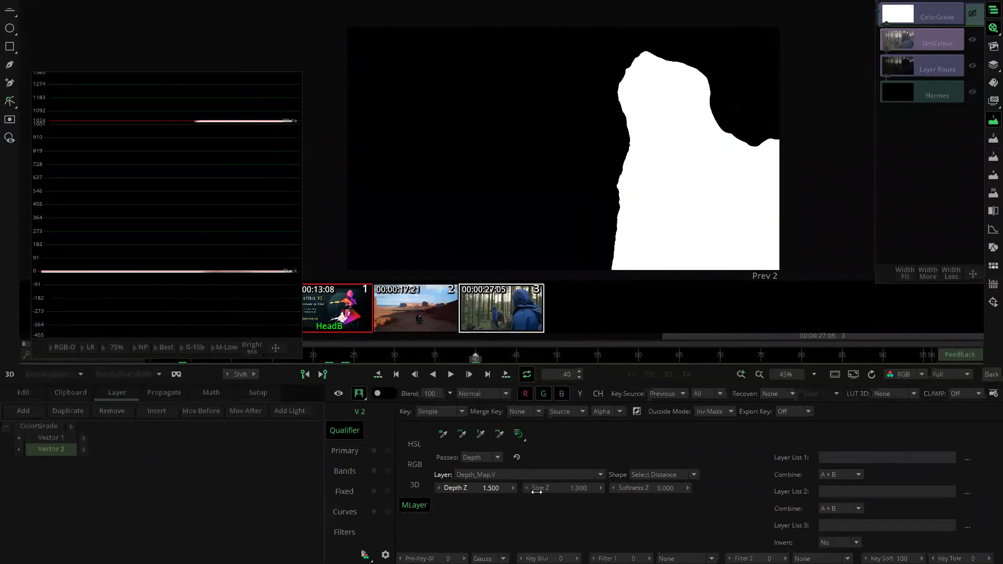
drag(653, 490, 659, 489)
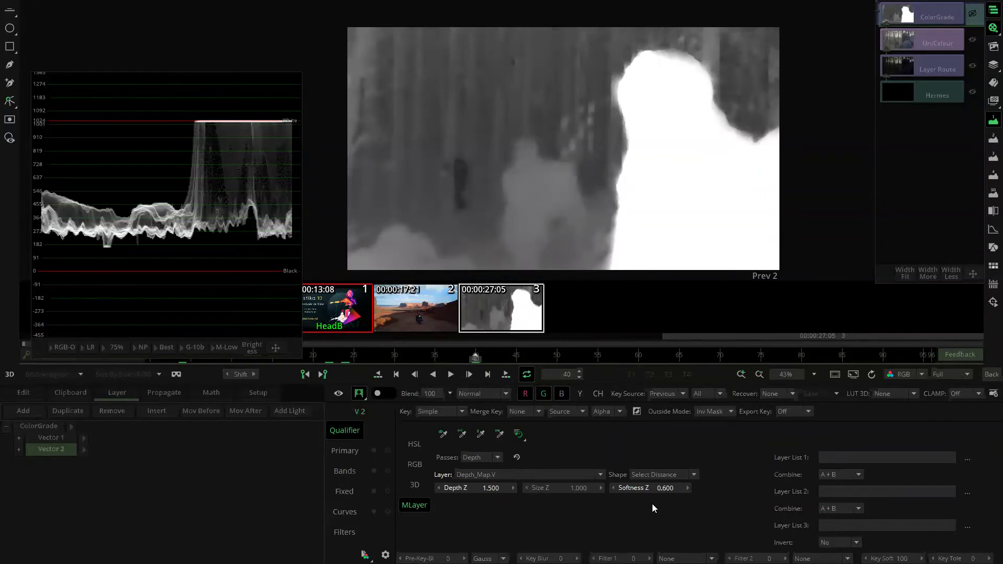
click(655, 473)
click(659, 493)
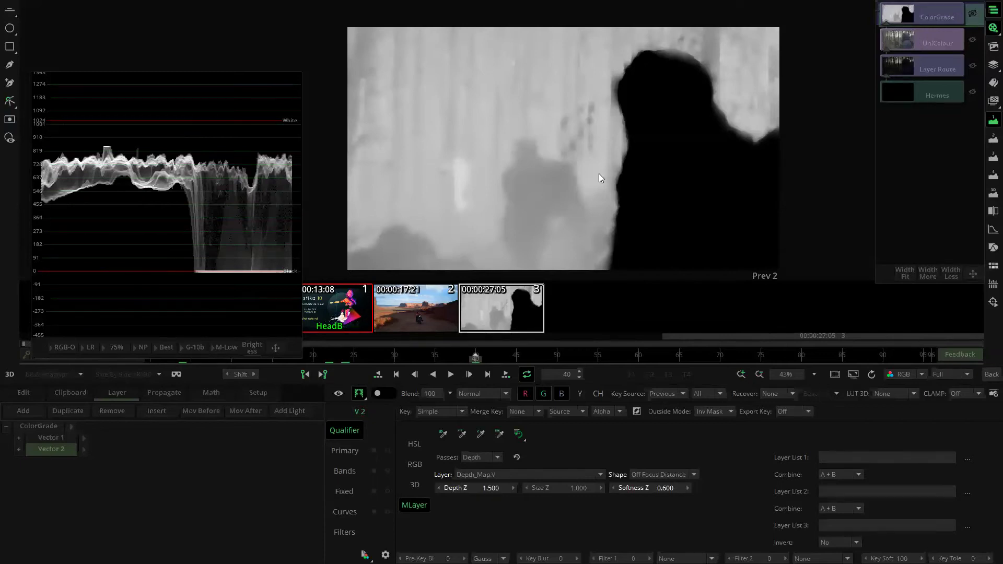
Soften the dark end of Vector 2's HSL luminance range to restrict the depth matte, and return to the image view
click(418, 444)
drag(472, 481, 497, 474)
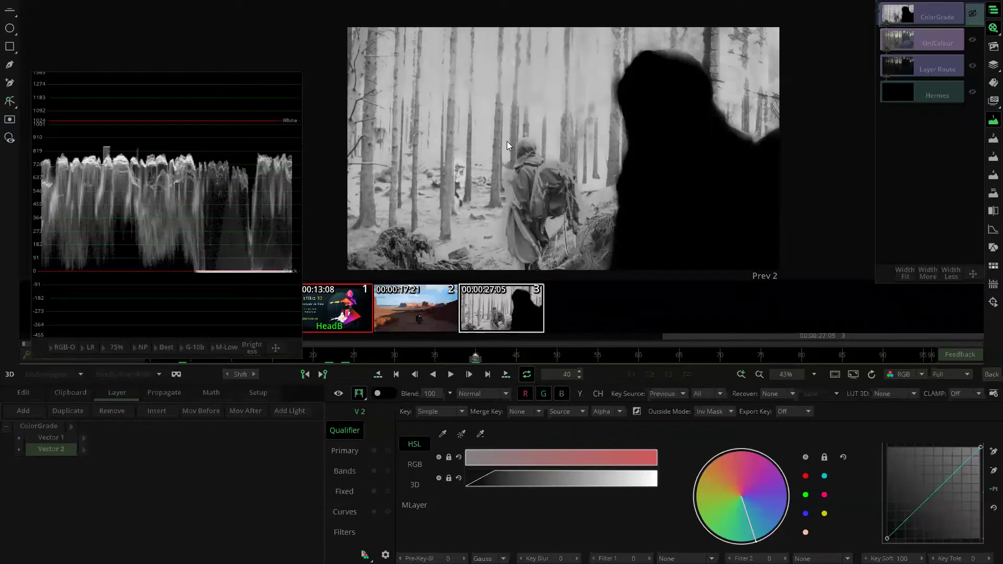
click(358, 393)
Warm the background in Vector 2's Primary with a raised reddish gain, lift at about -6 and gamma at about -4.41
click(346, 454)
drag(624, 487, 653, 382)
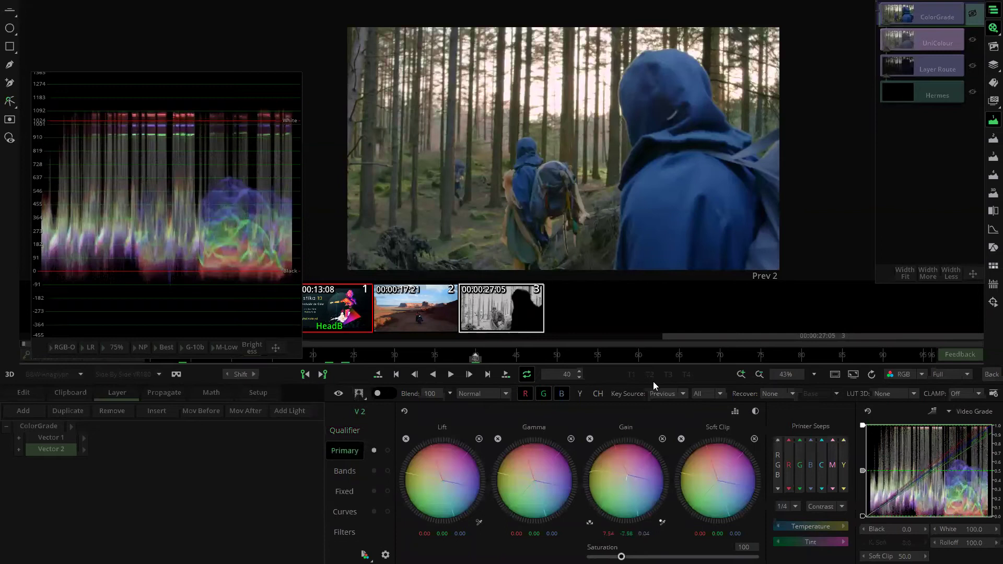
drag(627, 487, 666, 458)
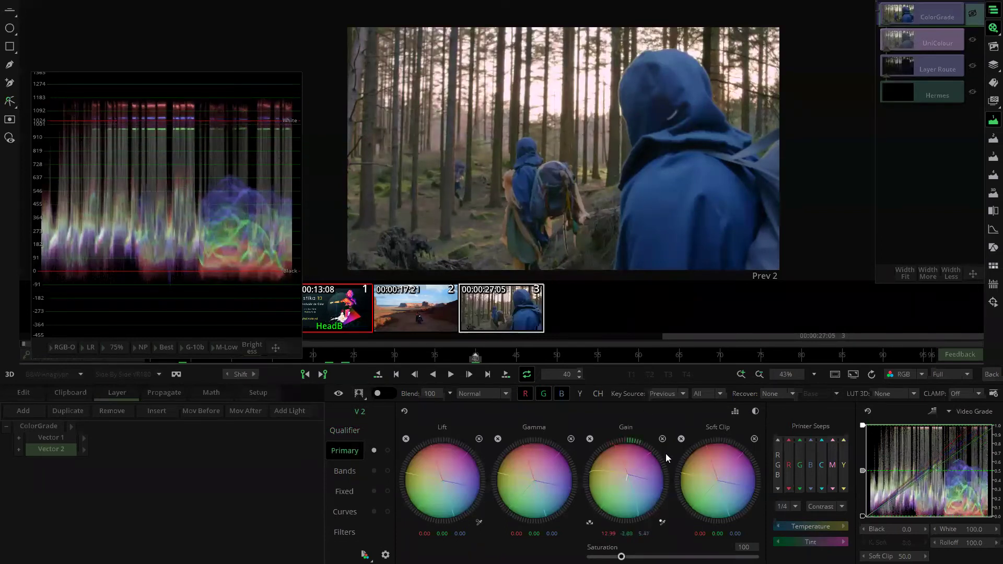
drag(445, 483, 410, 478)
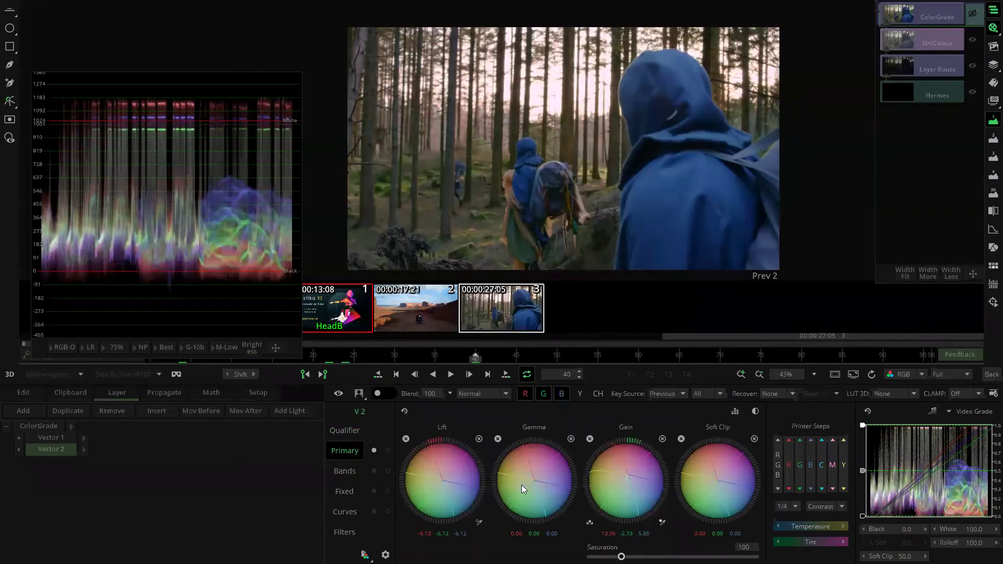
drag(521, 485, 495, 486)
mouse_move(638, 487)
mouse_down()
mouse_move(623, 460)
mouse_move(621, 486)
mouse_up()
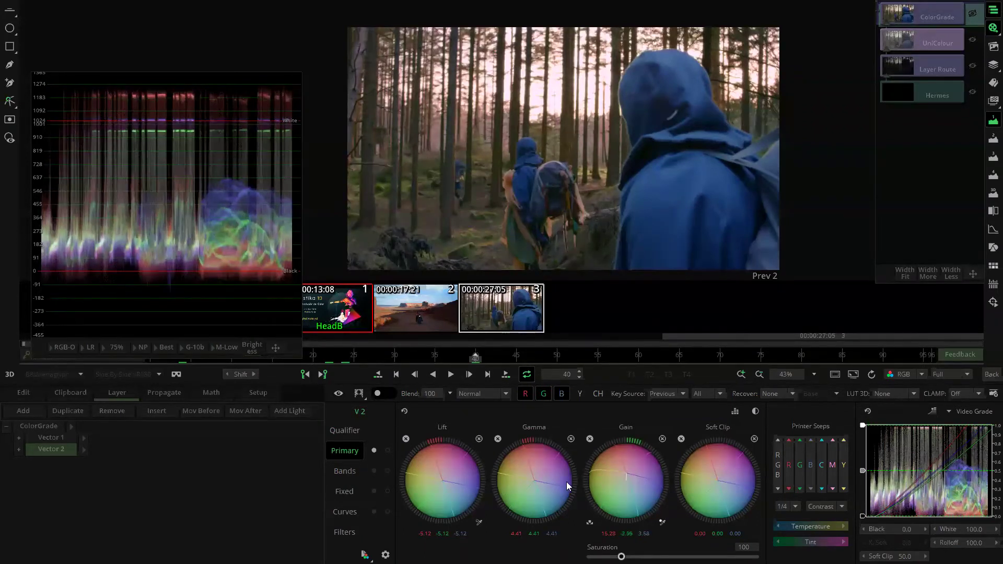
Add Vector 3 to the ColorGrade, open its MLayer qualifier and display its matte
click(27, 411)
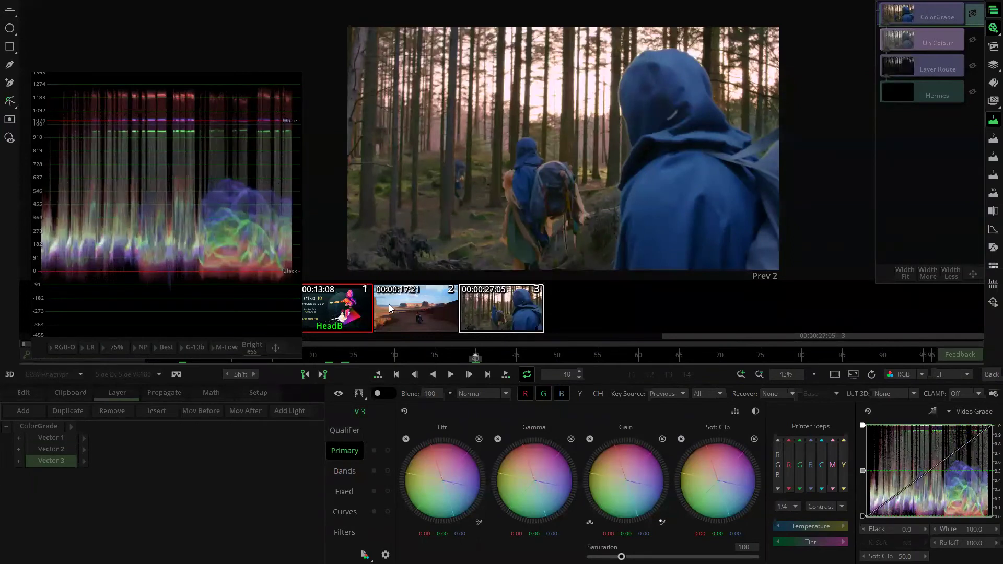
click(332, 433)
click(421, 506)
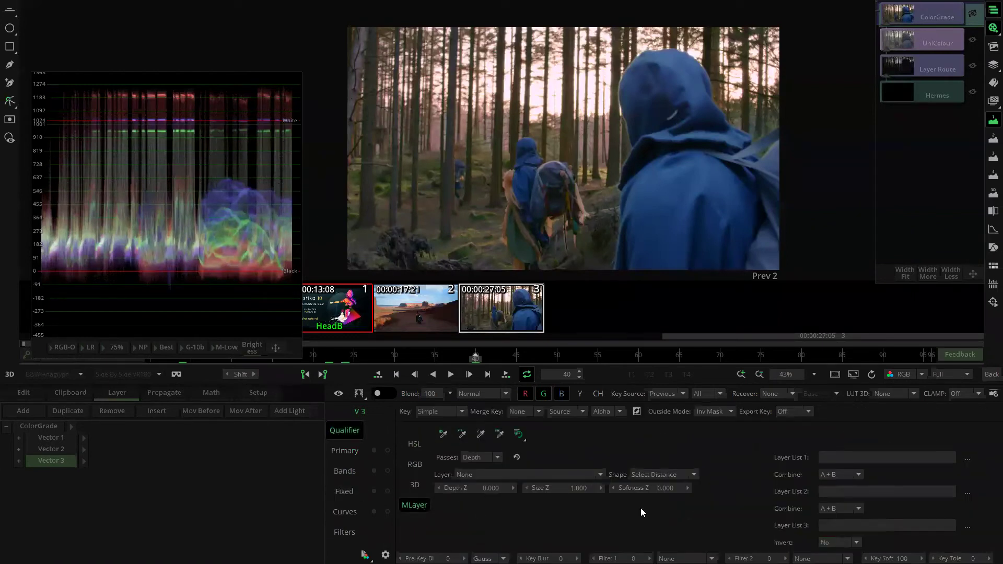
click(967, 460)
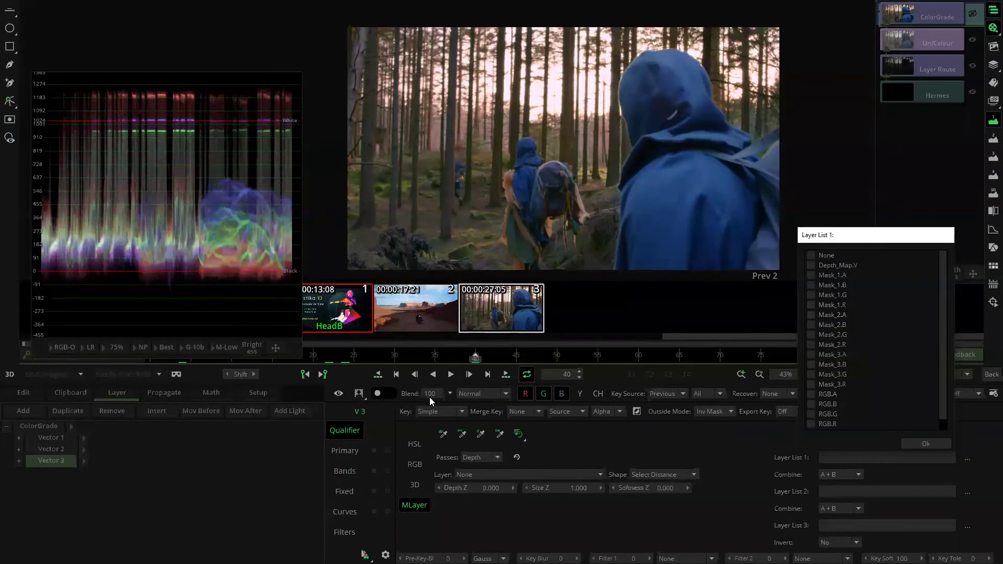
click(925, 444)
click(359, 394)
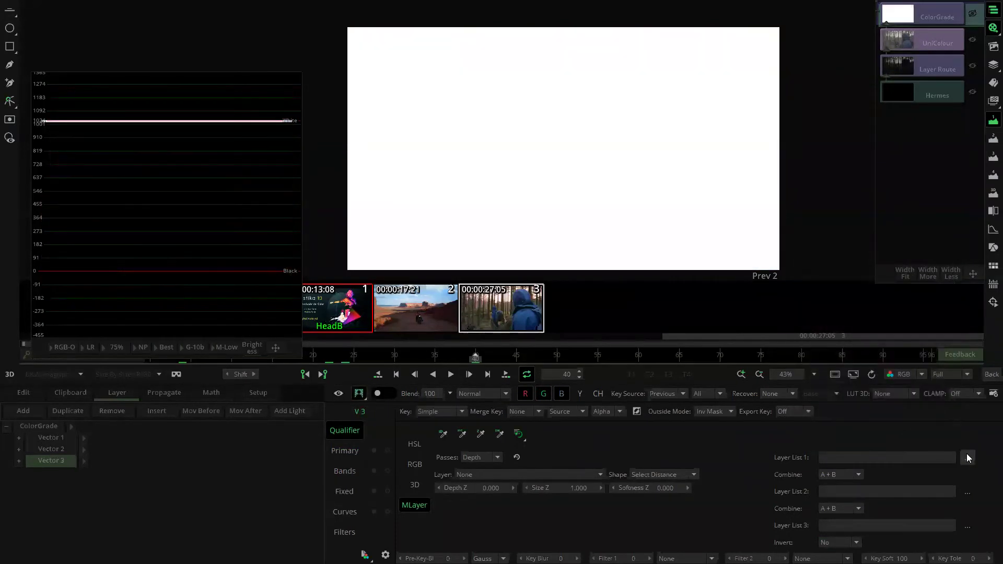
Preview the Mask_1.B, Mask_2.G and Mask_3.B layers in Vector 3's Layer List 1 and keep only Mask_2.G
click(968, 460)
click(820, 280)
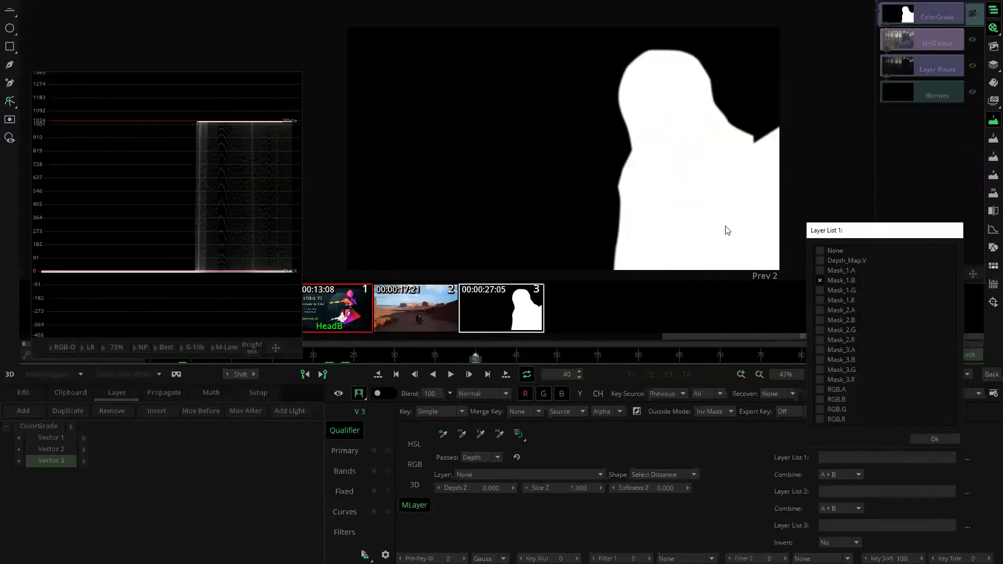
click(820, 281)
click(820, 329)
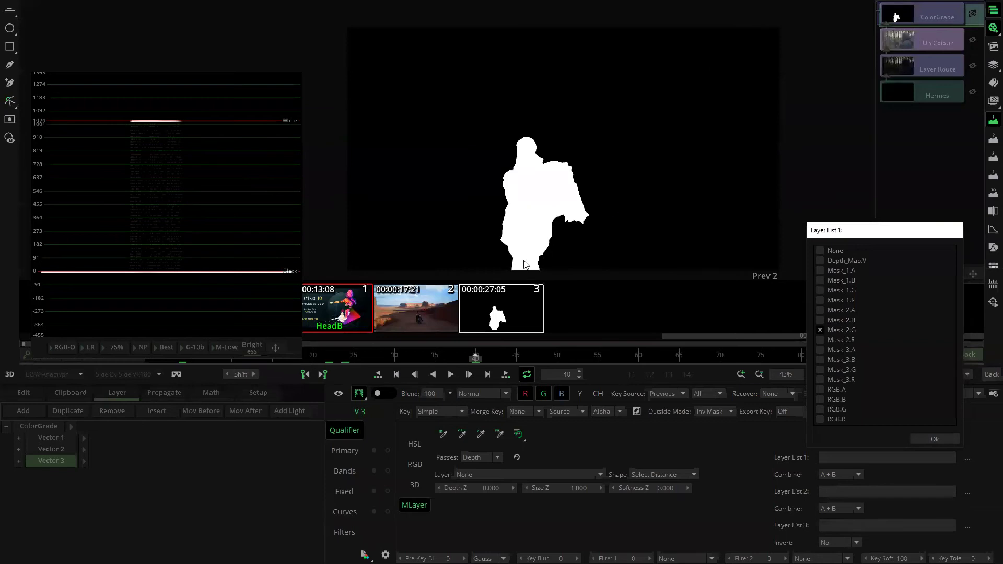
click(819, 329)
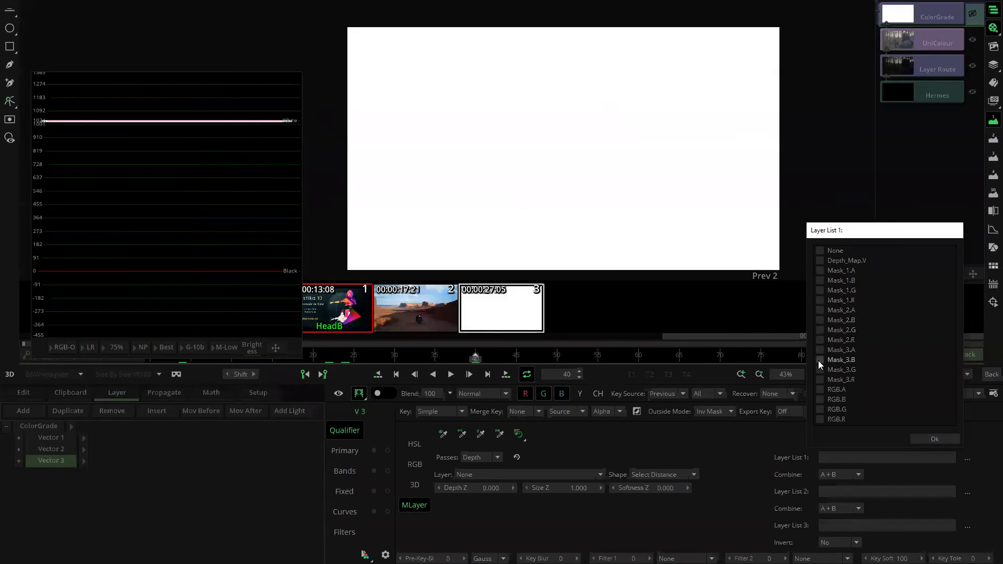
click(819, 359)
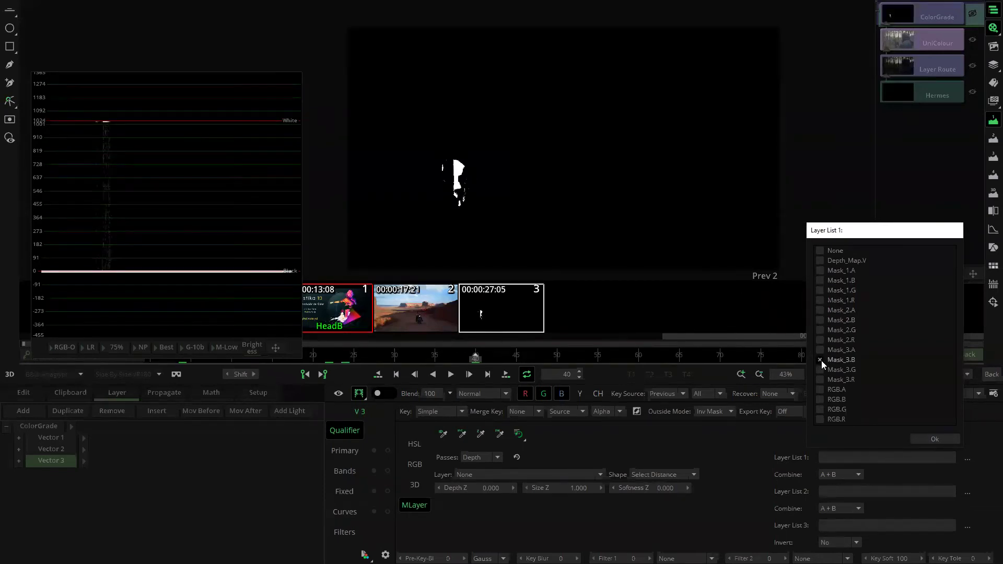
click(820, 360)
click(820, 330)
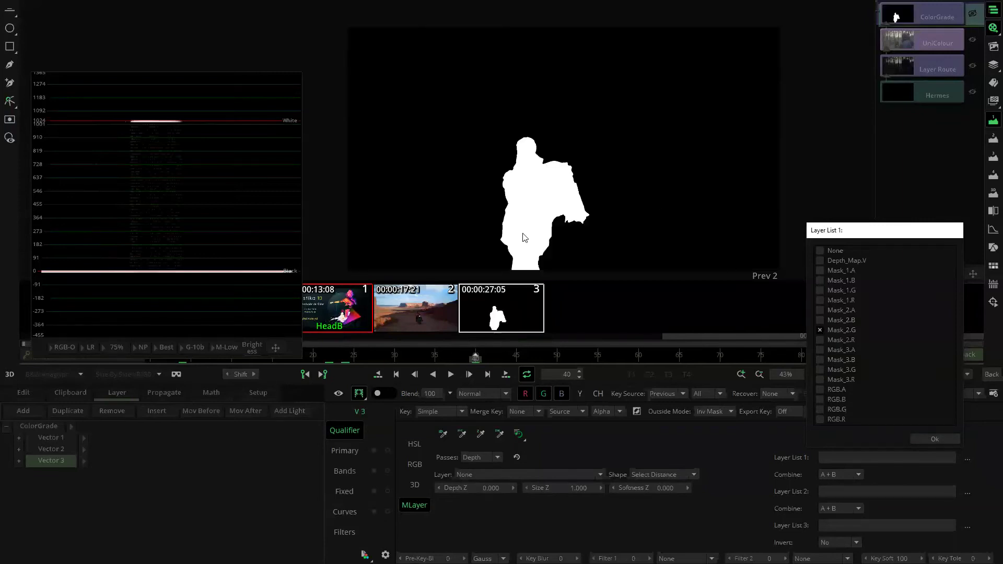
click(934, 439)
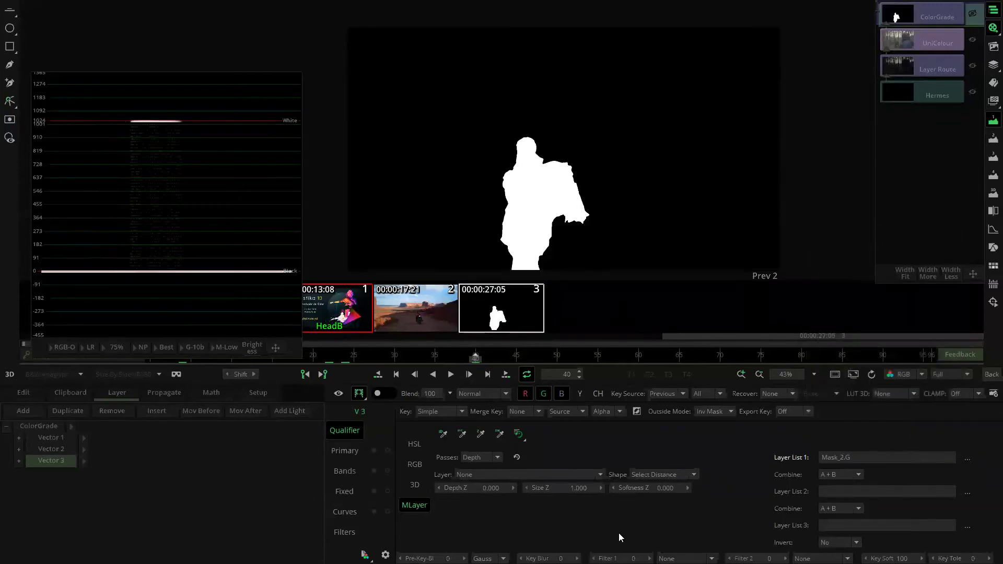
Set Vector 3's Key Blur to 22, restrict its HSL qualifier to the middle hiker's blue hues and return to the image view
drag(556, 558, 572, 559)
click(414, 444)
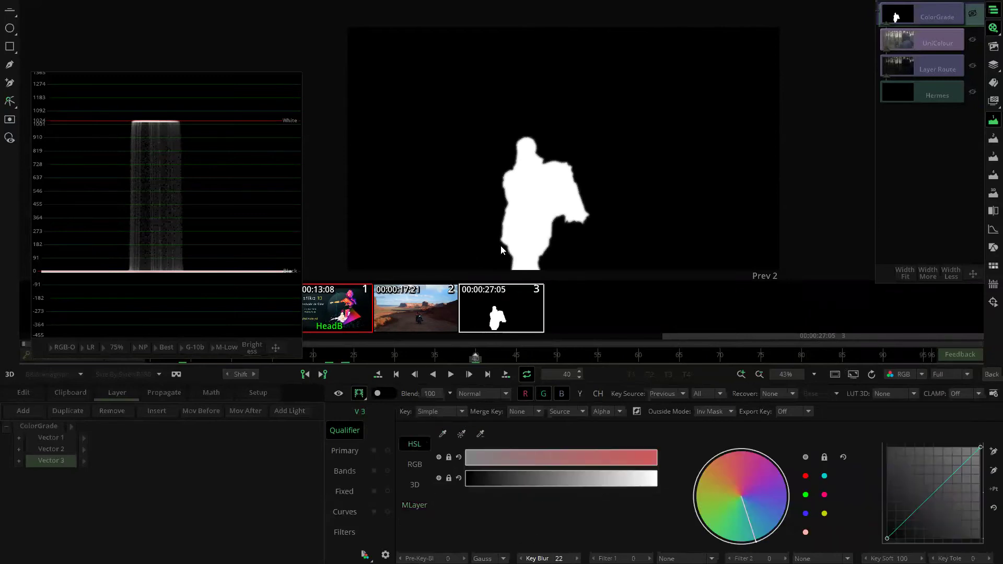
click(359, 393)
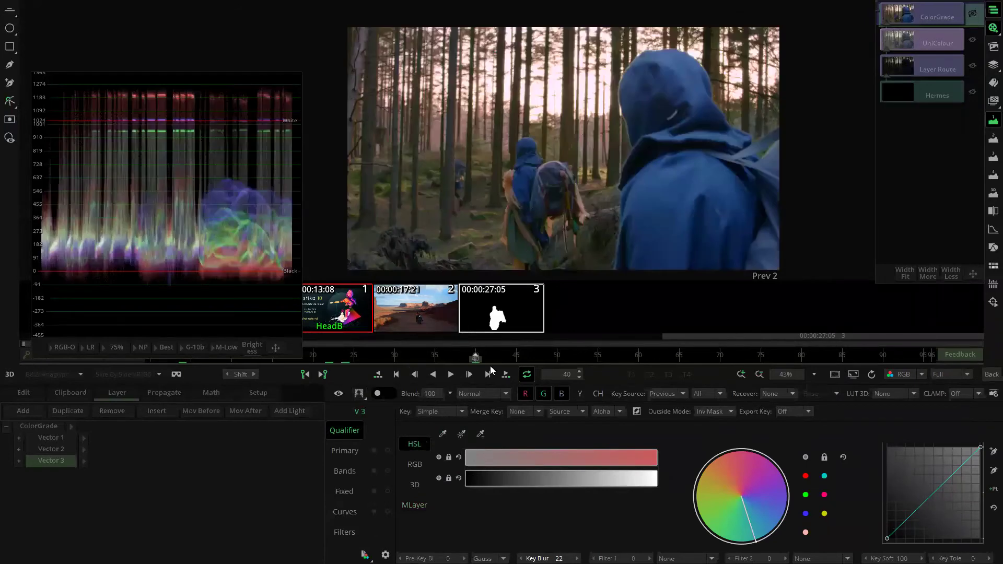
click(360, 393)
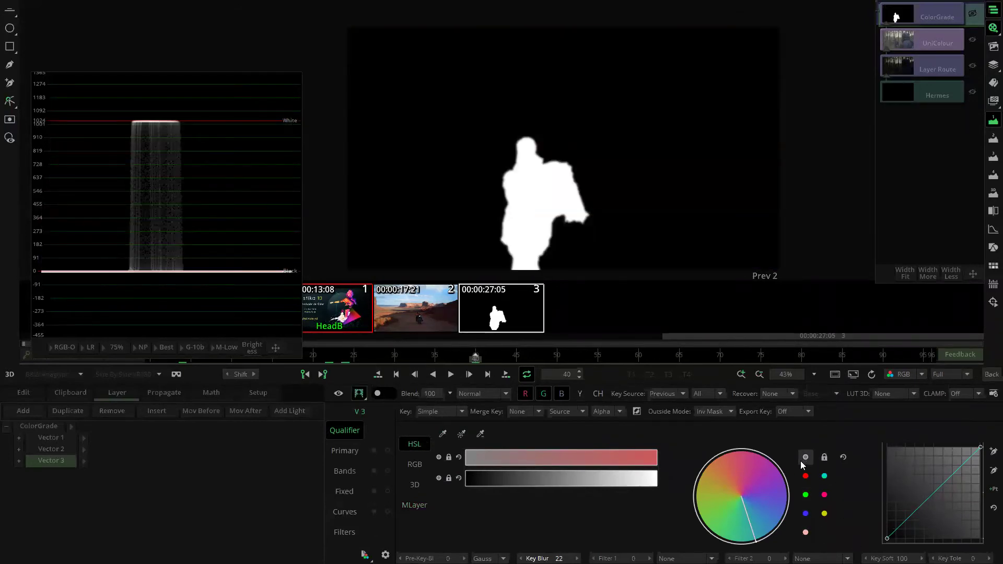
click(807, 516)
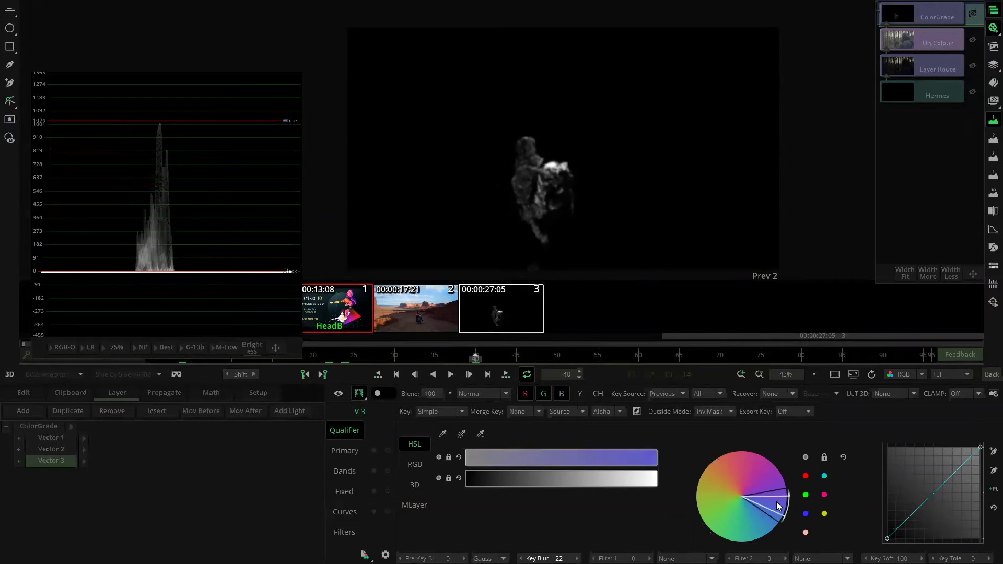
drag(780, 503, 779, 515)
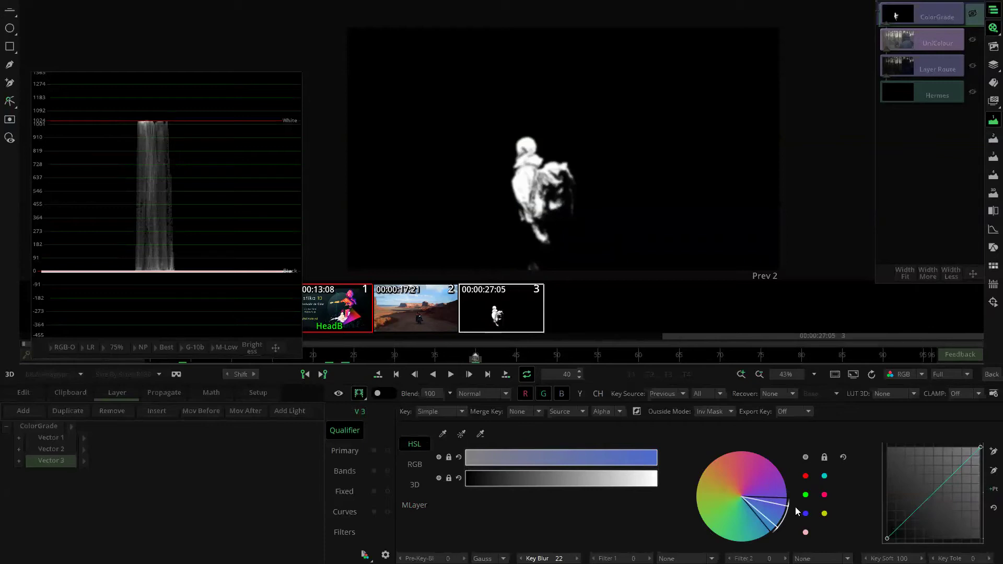
click(359, 394)
Shift Vector 3's All Hue to about -77 in the Bands adjustments and check the result at frame 6
click(343, 470)
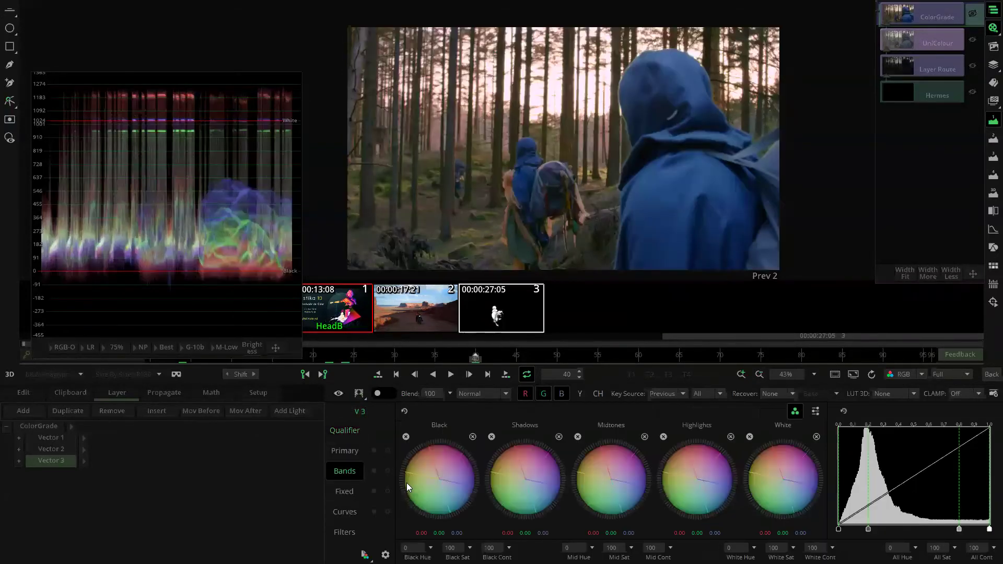
click(814, 412)
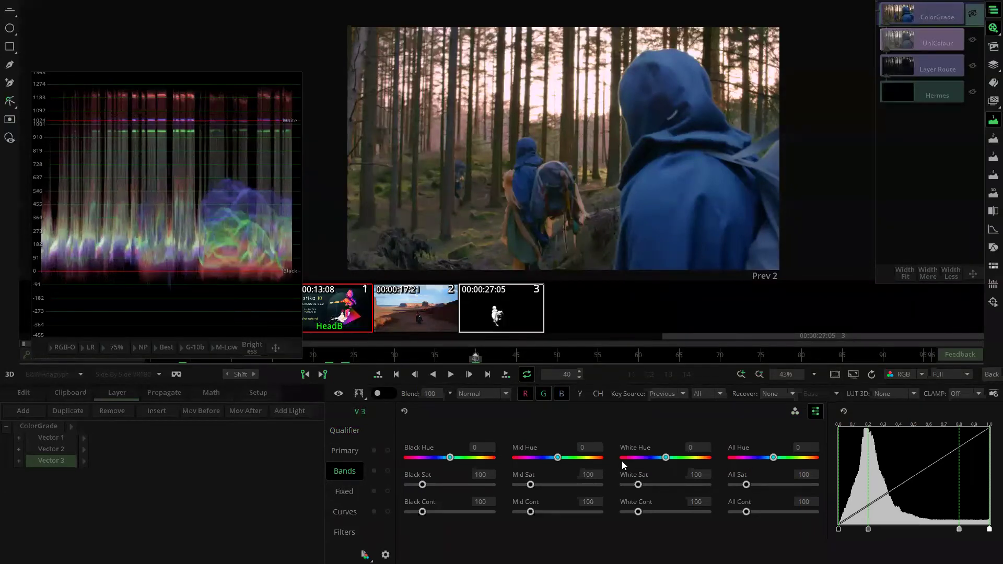
drag(774, 457, 755, 458)
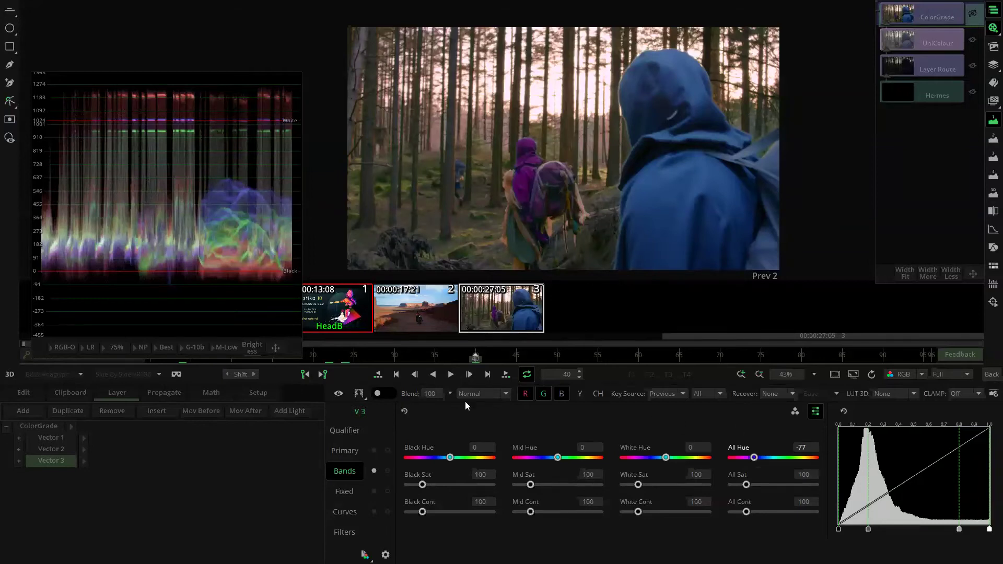
drag(382, 361, 198, 363)
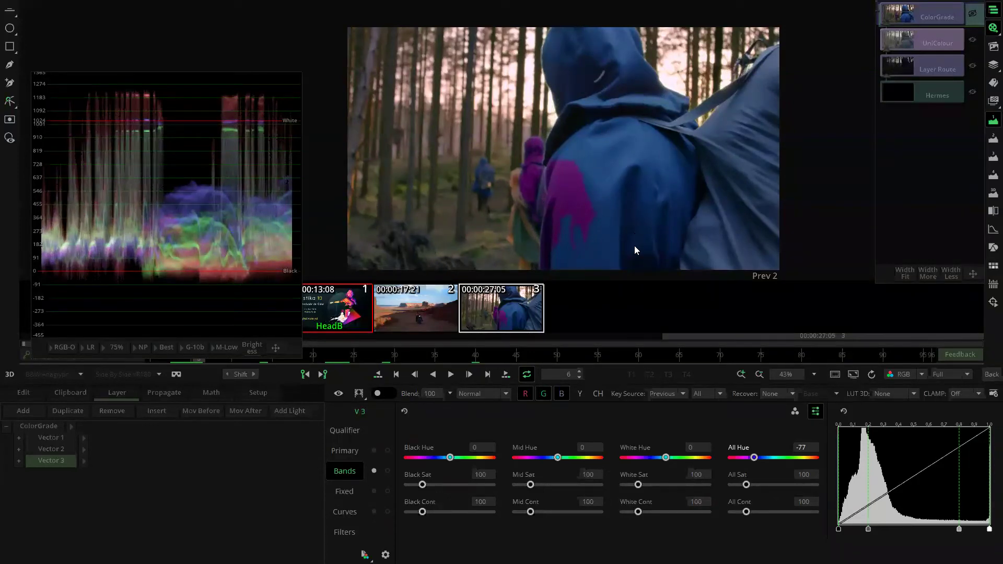
Add Vector 4 to the ColorGrade, open its MLayer qualifier and display its matte
click(30, 411)
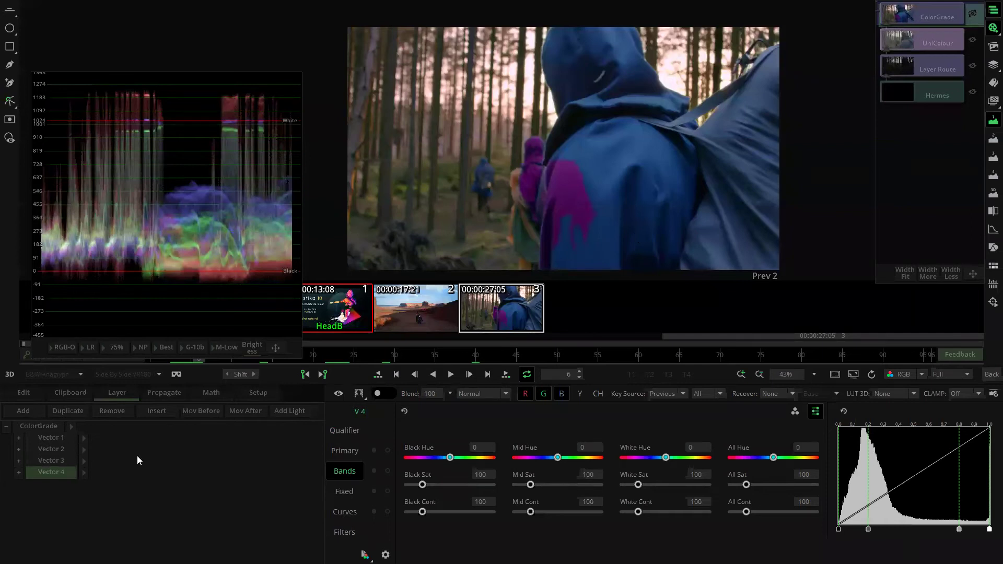
click(332, 430)
click(416, 504)
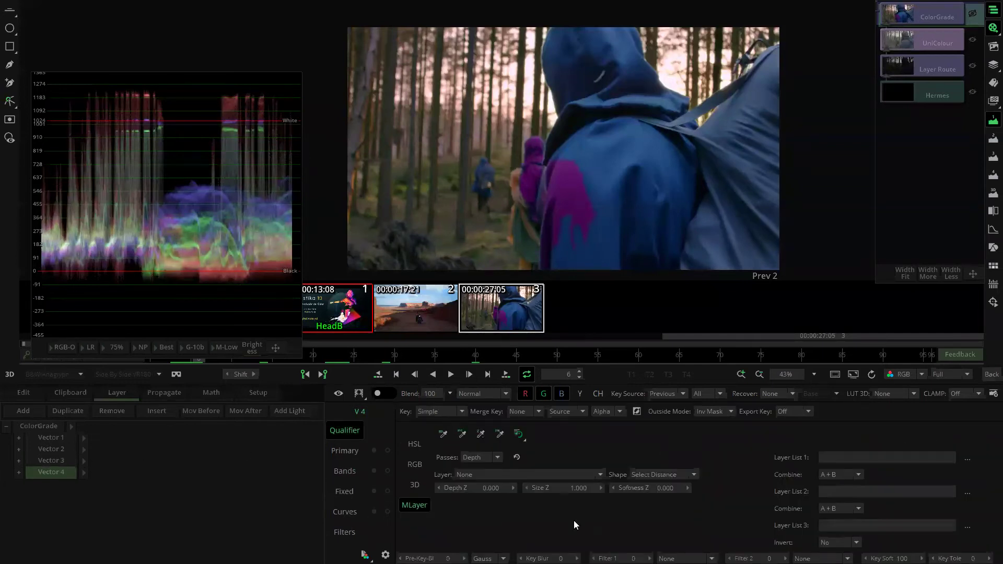
click(966, 459)
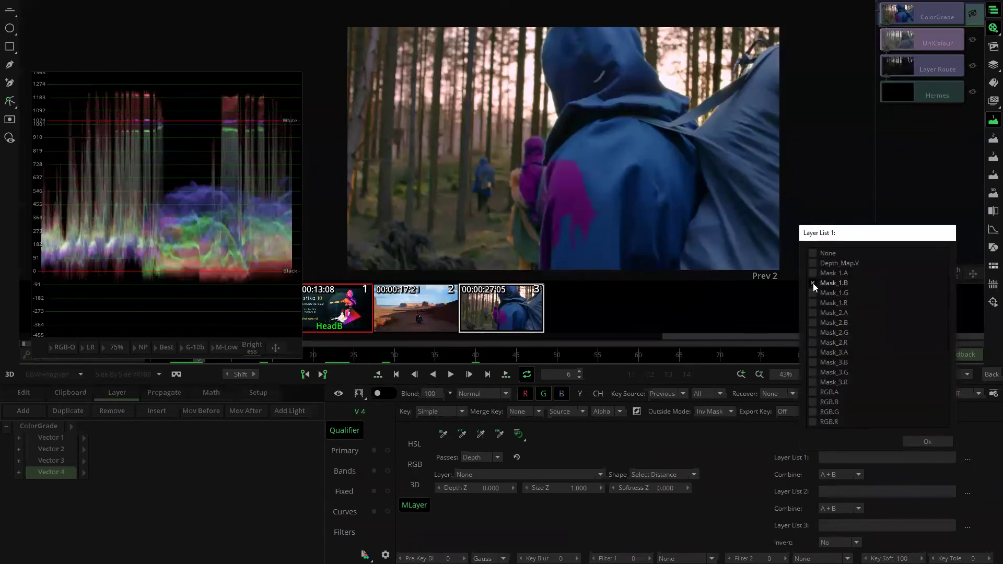
click(927, 441)
click(358, 393)
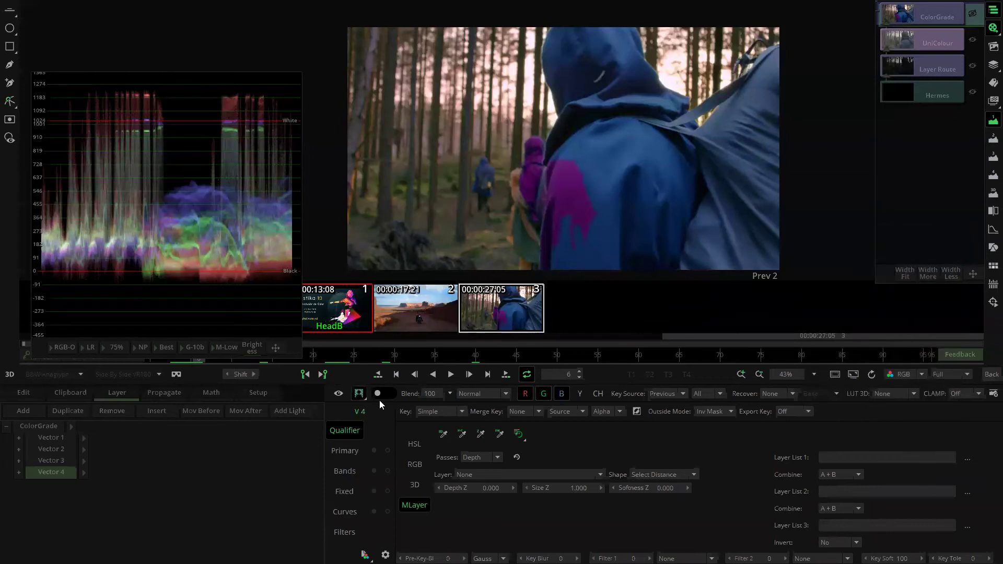
Assign Mask_1.B to Vector 4's Layer List 1, set Key Blur to 16 and return to the image view
click(965, 457)
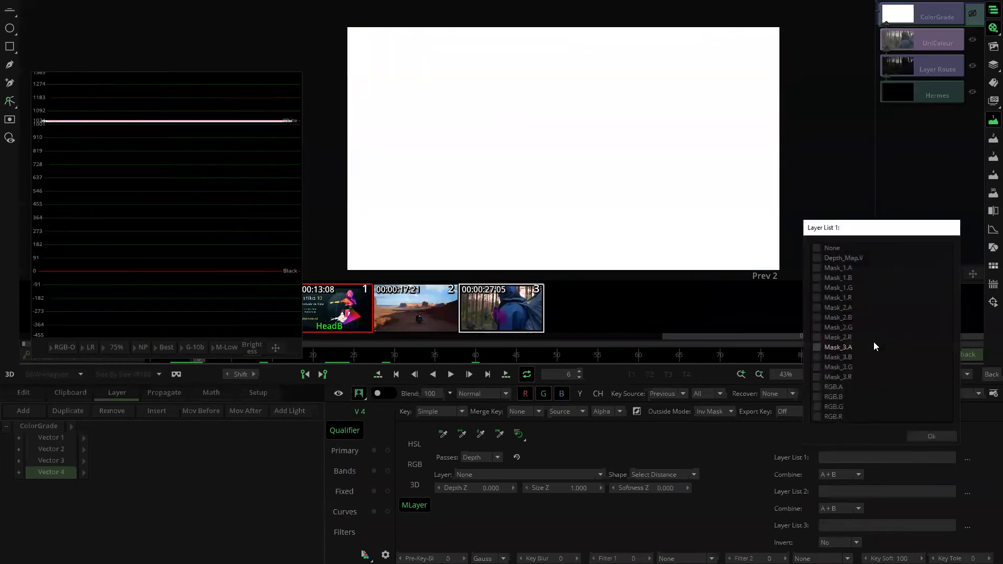
click(817, 278)
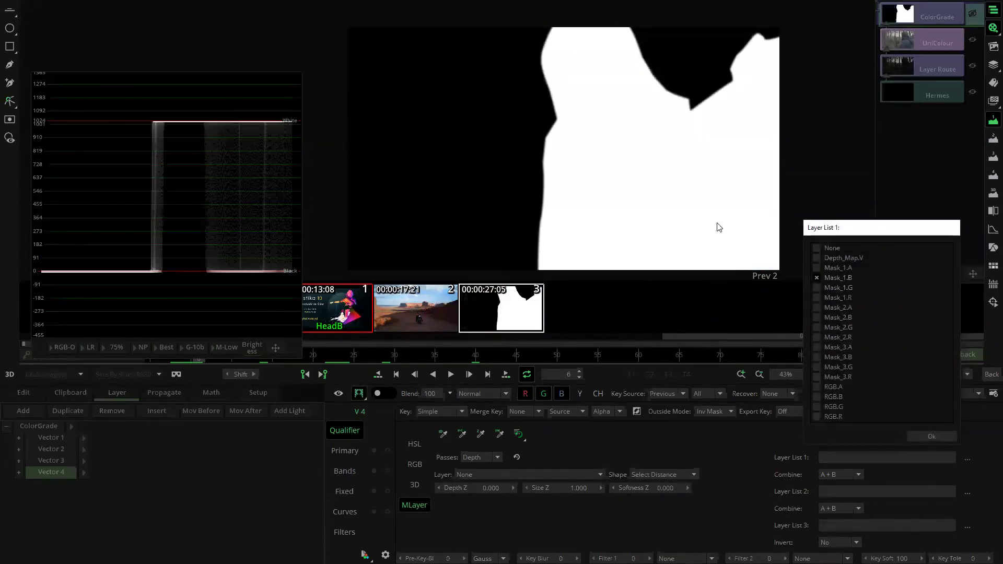
click(928, 436)
drag(559, 558, 572, 558)
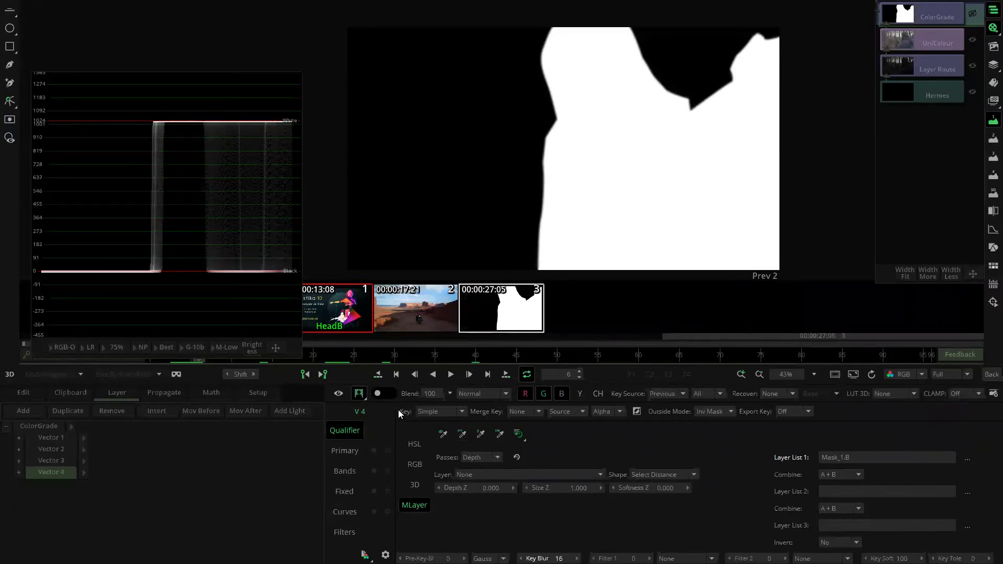
click(359, 393)
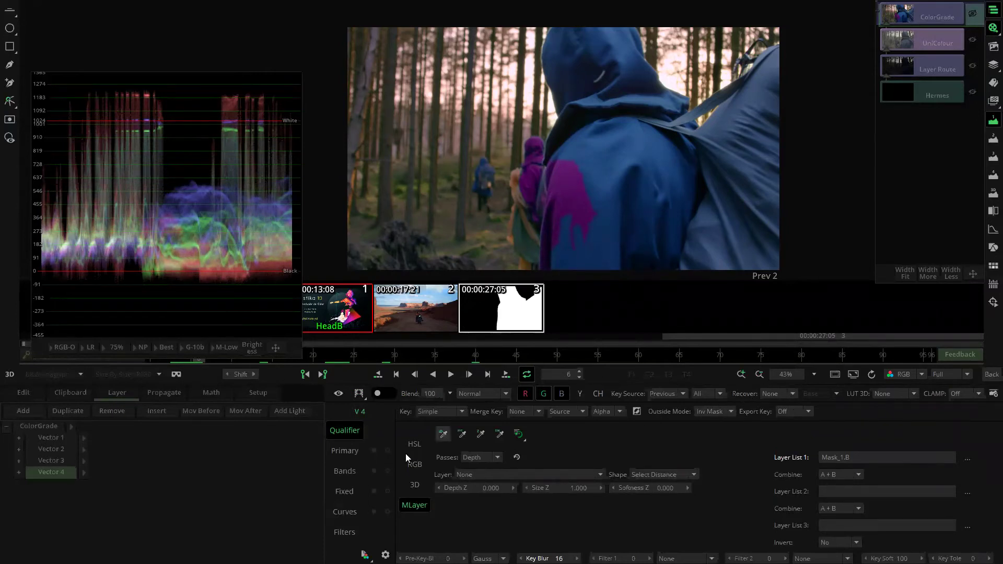
click(345, 452)
click(351, 470)
click(346, 492)
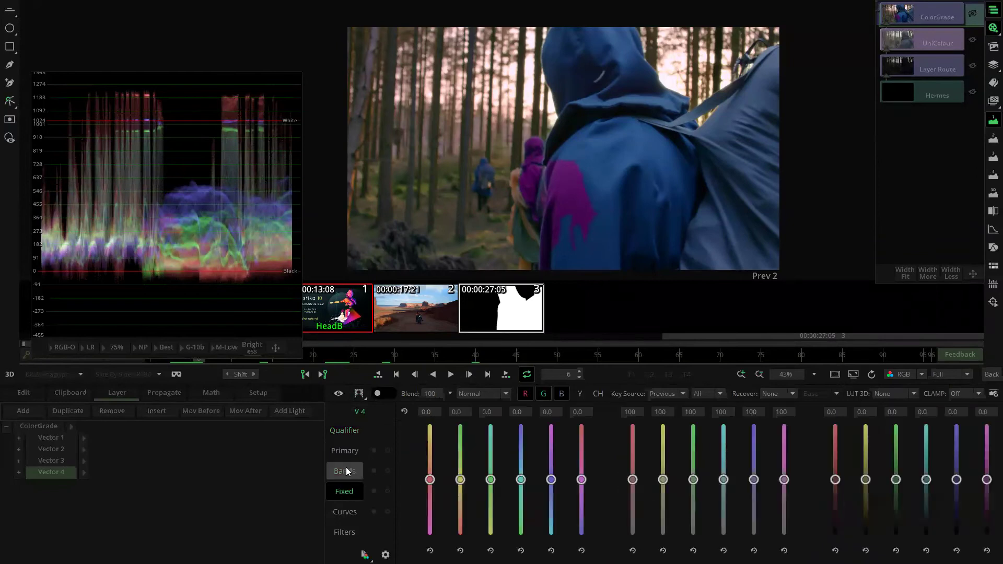
click(346, 431)
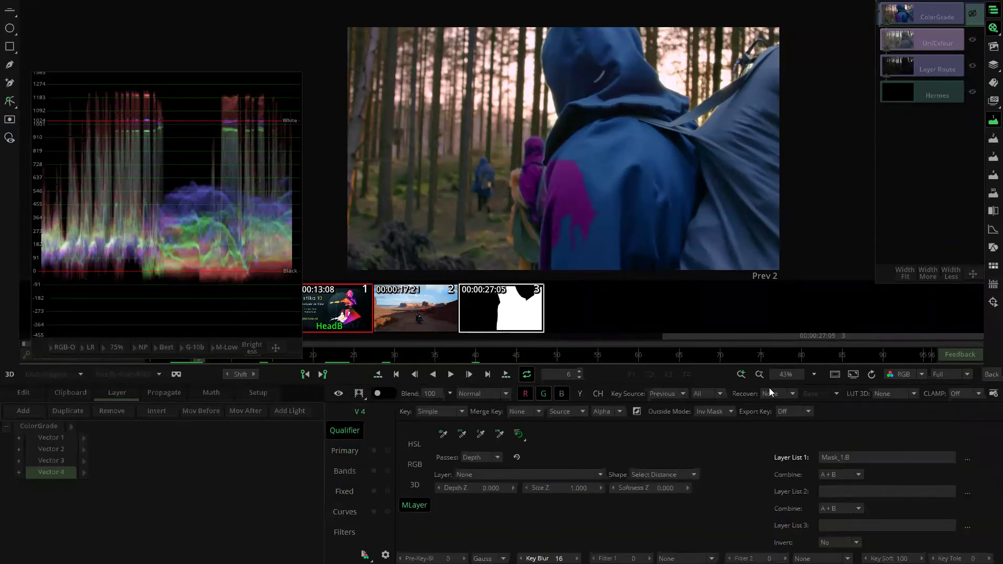
Set Vector 4's Recover mode to Inside, and review Vector 1, the base it recovers from
click(793, 397)
click(775, 411)
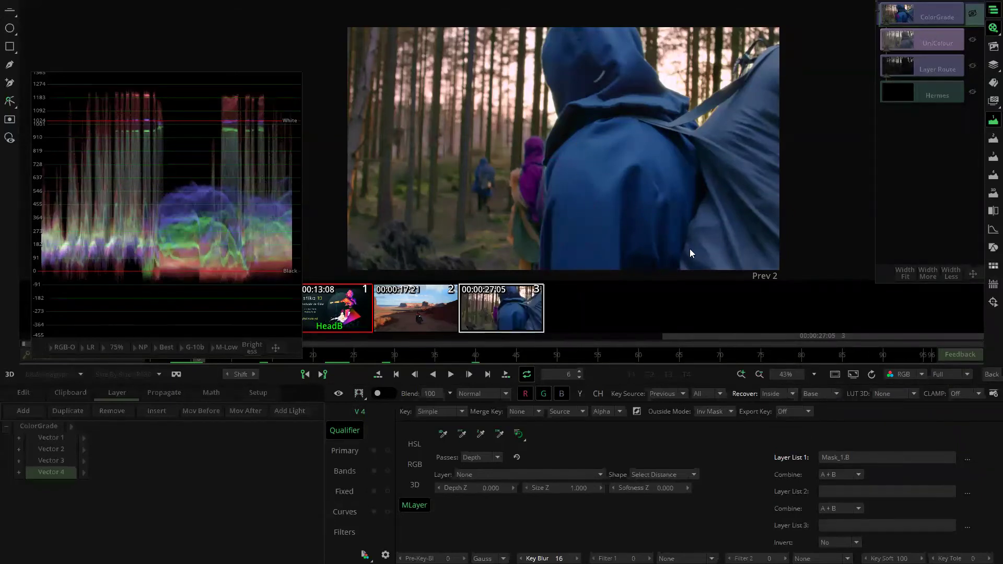
click(42, 437)
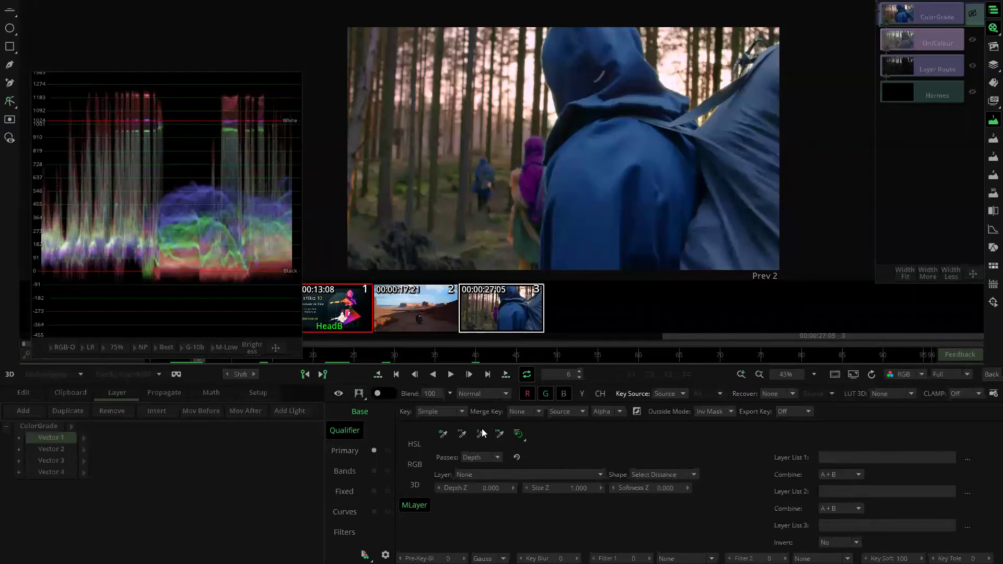
click(36, 473)
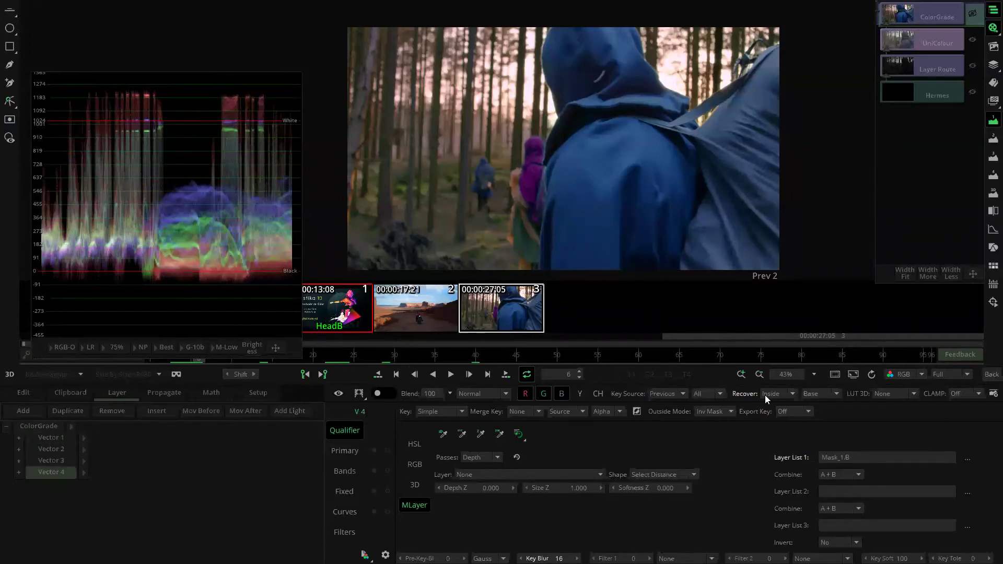
Compare V2 and V3 as Vector 4's Recover source and keep V2
click(821, 397)
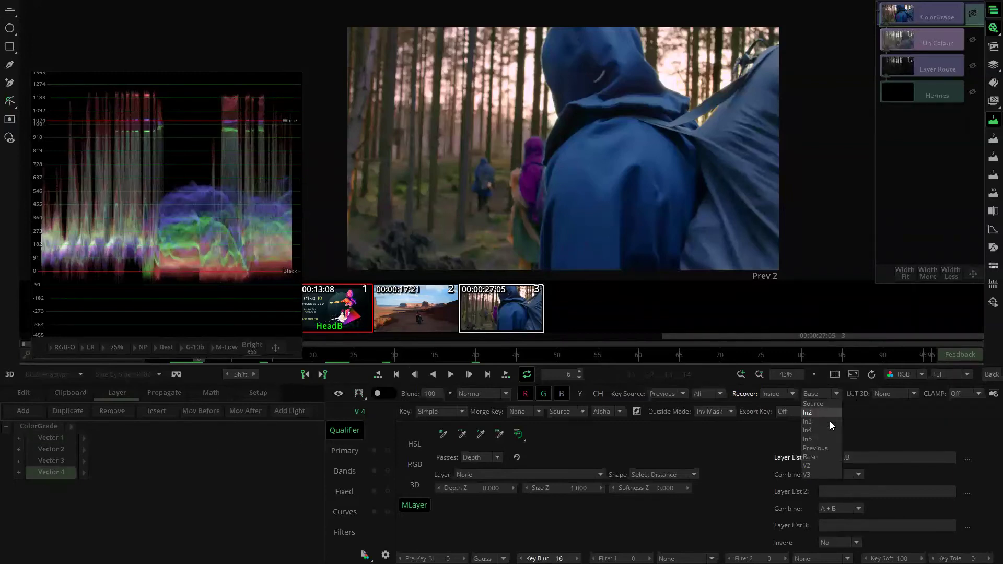
click(818, 464)
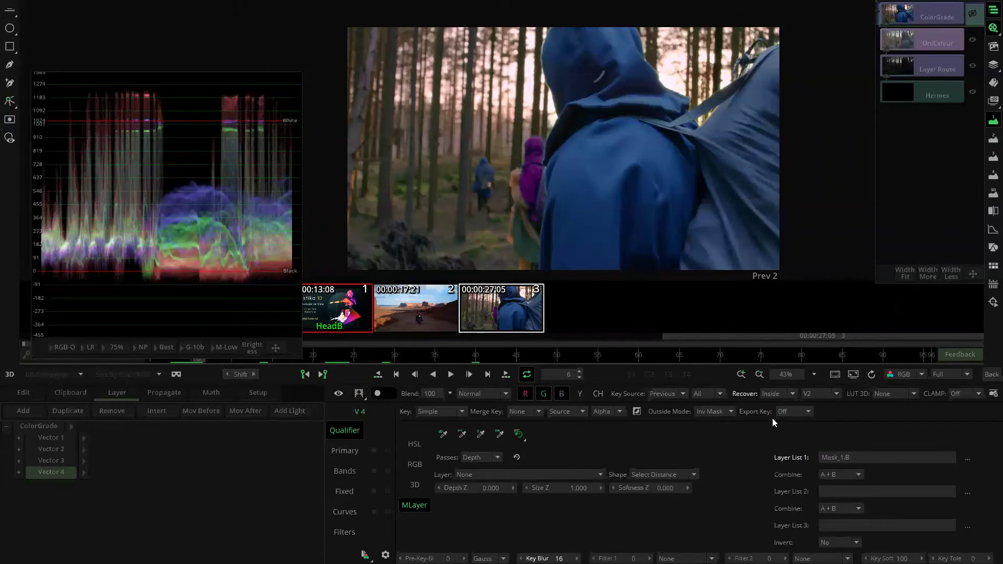
click(816, 397)
click(806, 467)
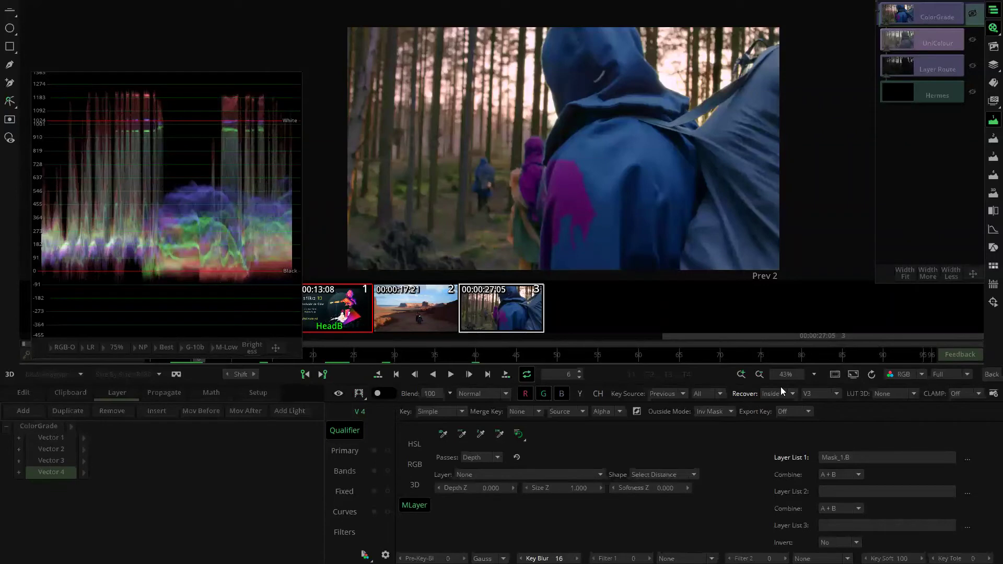
click(814, 393)
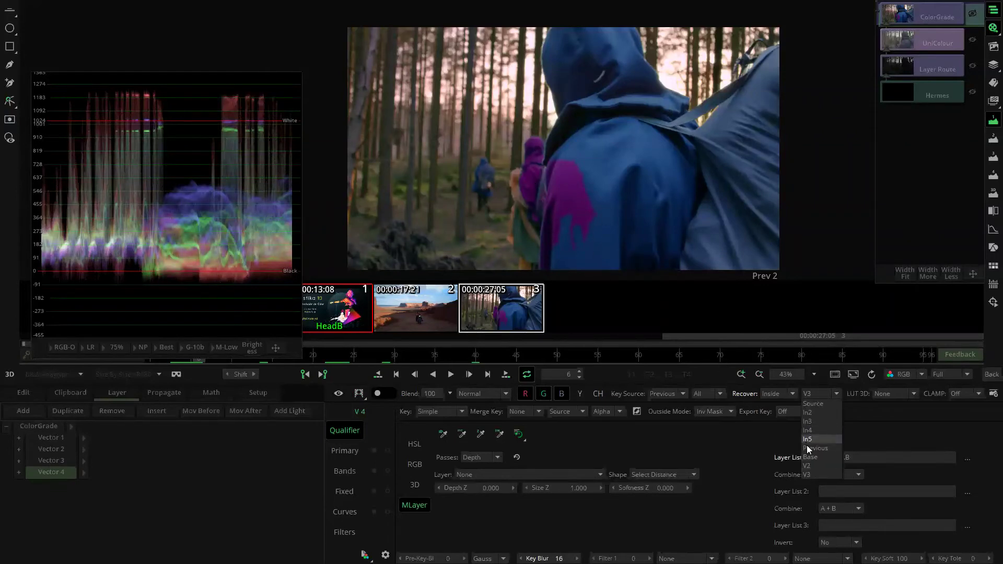
click(815, 465)
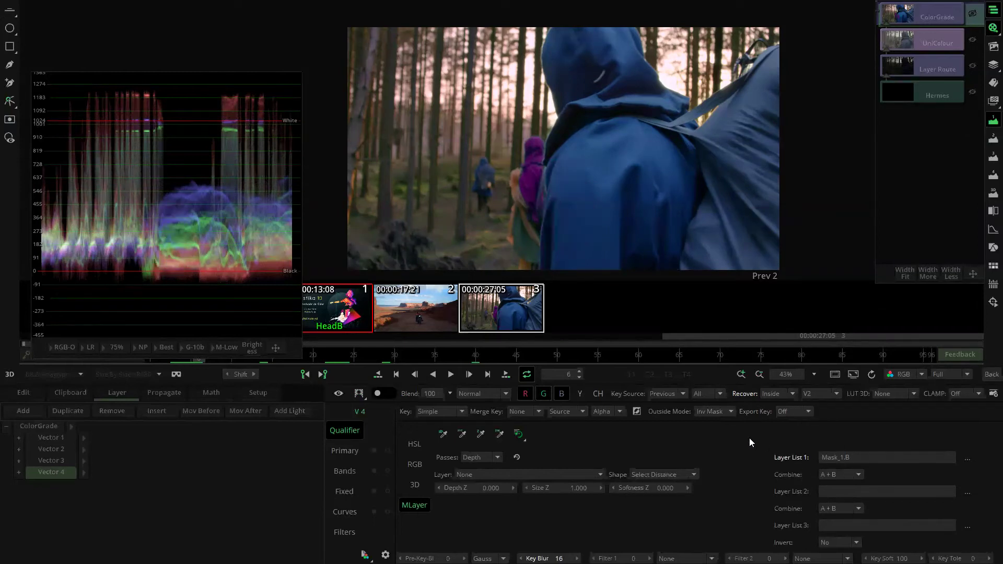
Check the recovered grade at several frames including 27 and 56, go back to frame 27 and show Vector 4's Primary adjustments
click(369, 357)
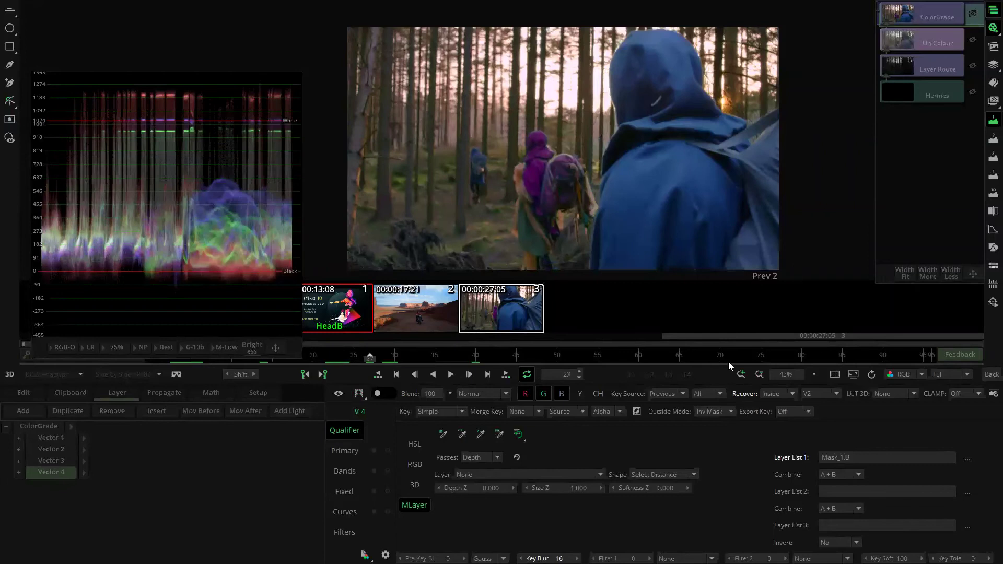
click(728, 360)
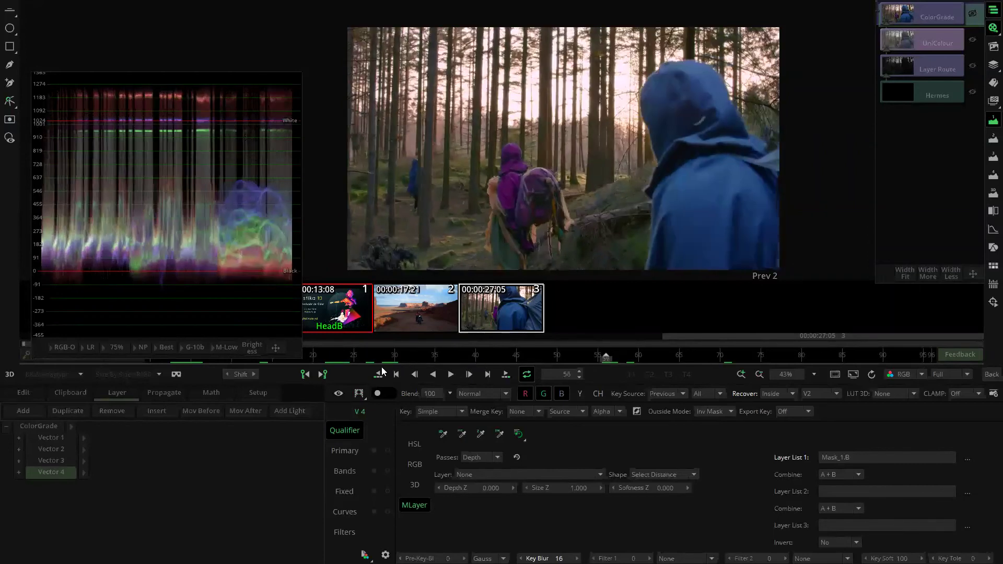
click(378, 361)
key(Left)
click(349, 452)
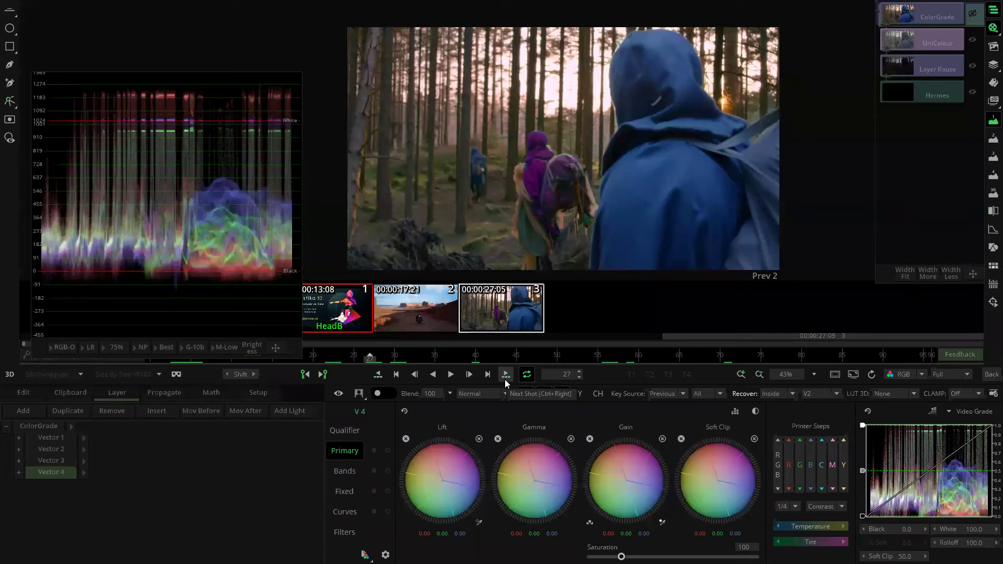
Return to the timeline, open the Media Manager and browse from the HF_Vitaepro_Demo bookmark to EDL and XML/EDL
click(990, 374)
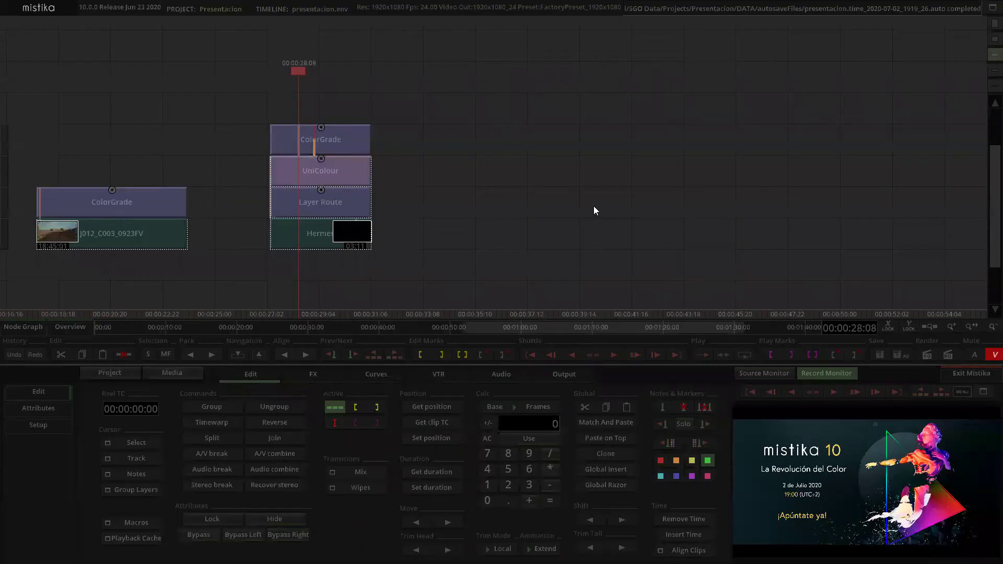
click(172, 372)
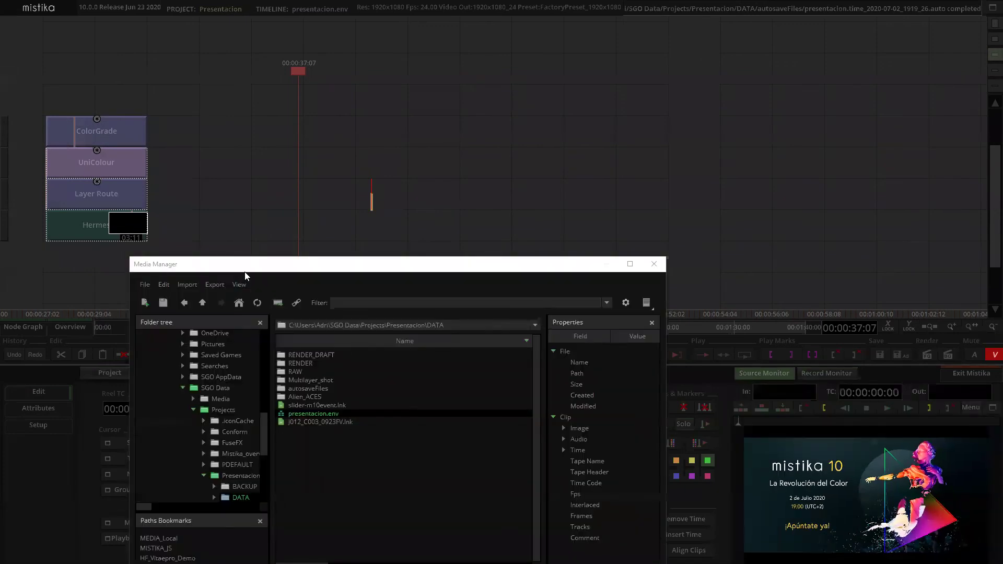
drag(246, 262, 195, 147)
click(114, 443)
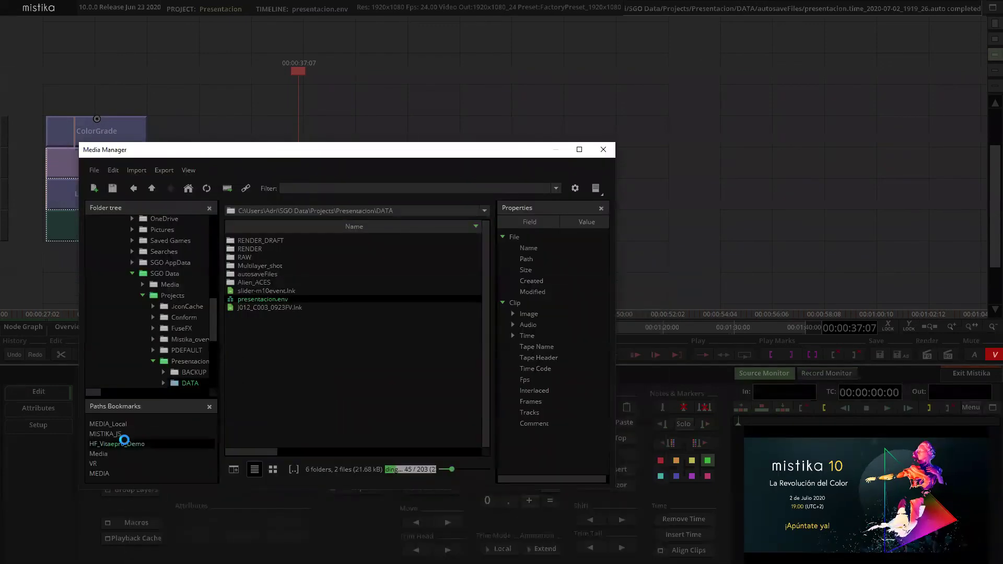
click(271, 284)
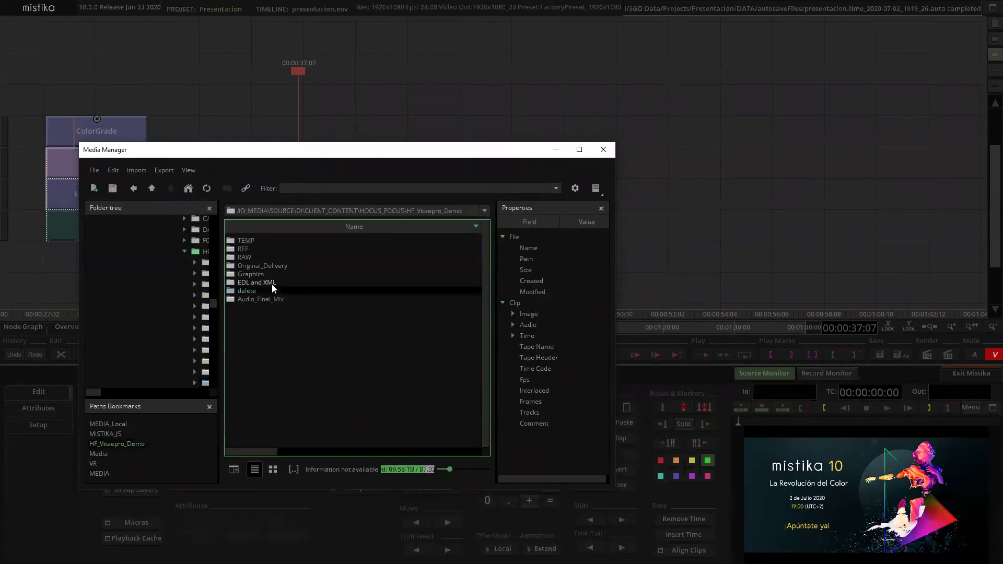
double_click(269, 282)
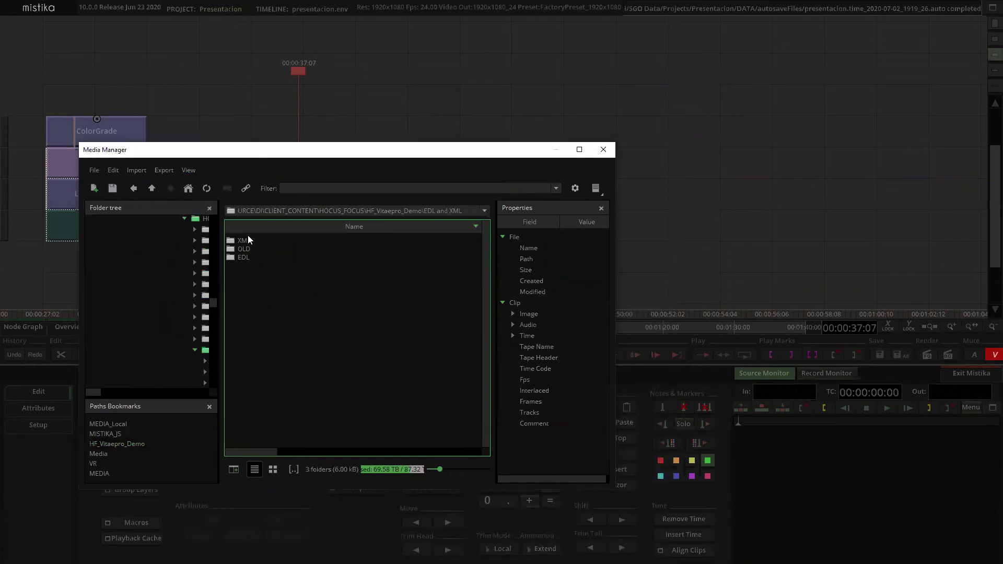
double_click(246, 255)
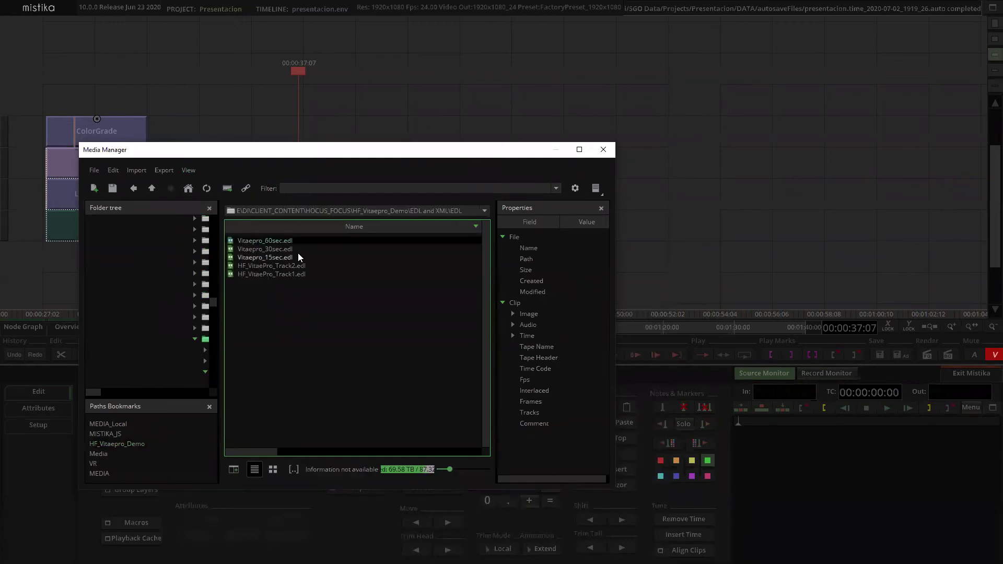
Conform Vitaepro_60sec.edl onto the timeline at 00:00:51:11, searching for lnk media in the project's DATA folder, and close the Media Manager
click(279, 241)
click(637, 357)
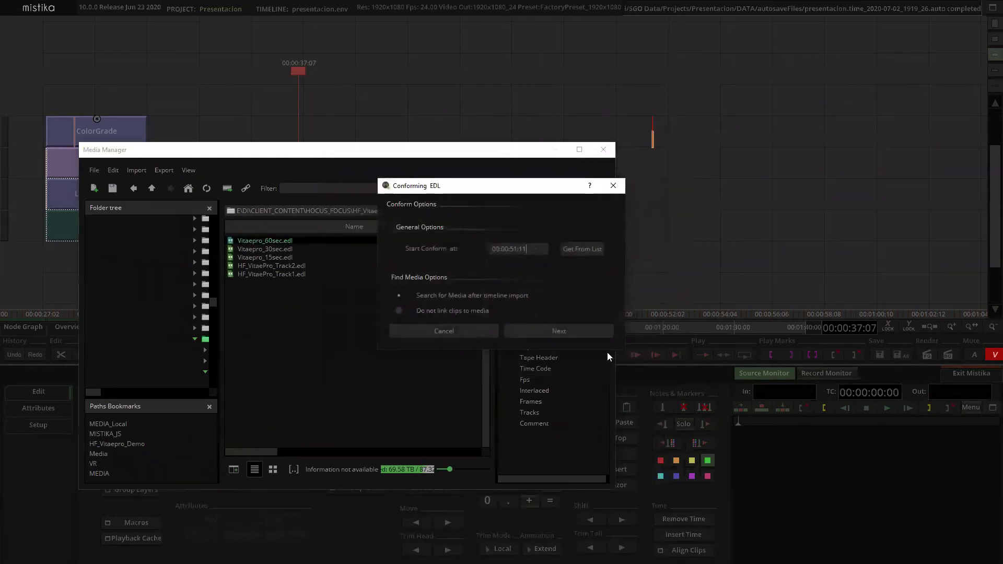
click(551, 330)
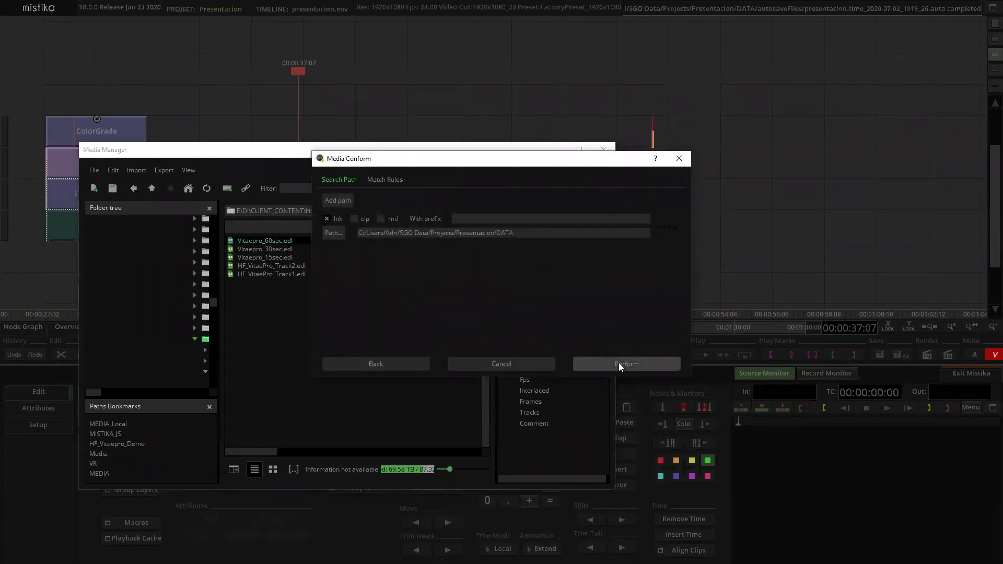
click(614, 364)
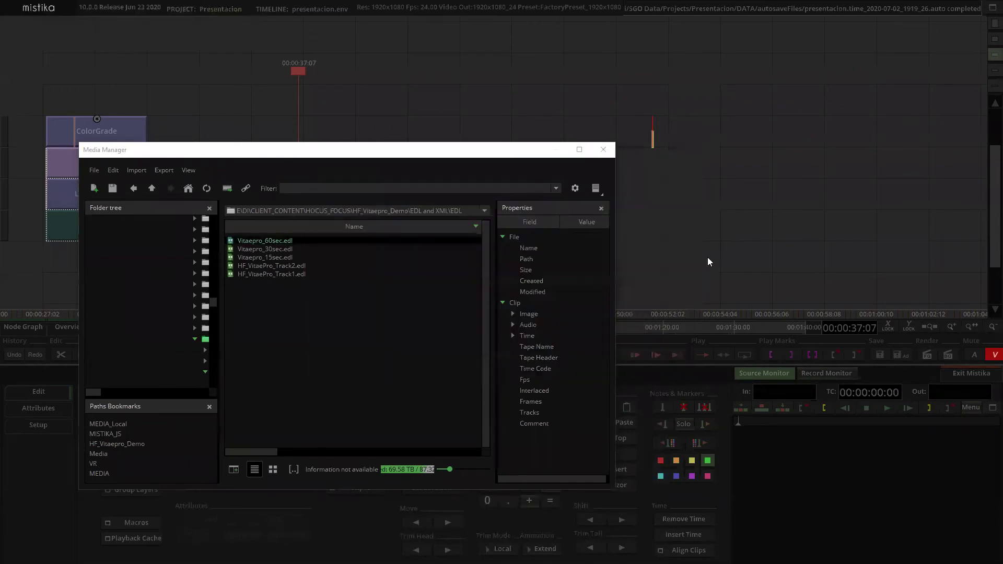
click(604, 150)
Move the whole conformed Vitaepro sequence two tracks down and slightly earlier, closer to the Hermes stack
scroll(694, 224, down, 1)
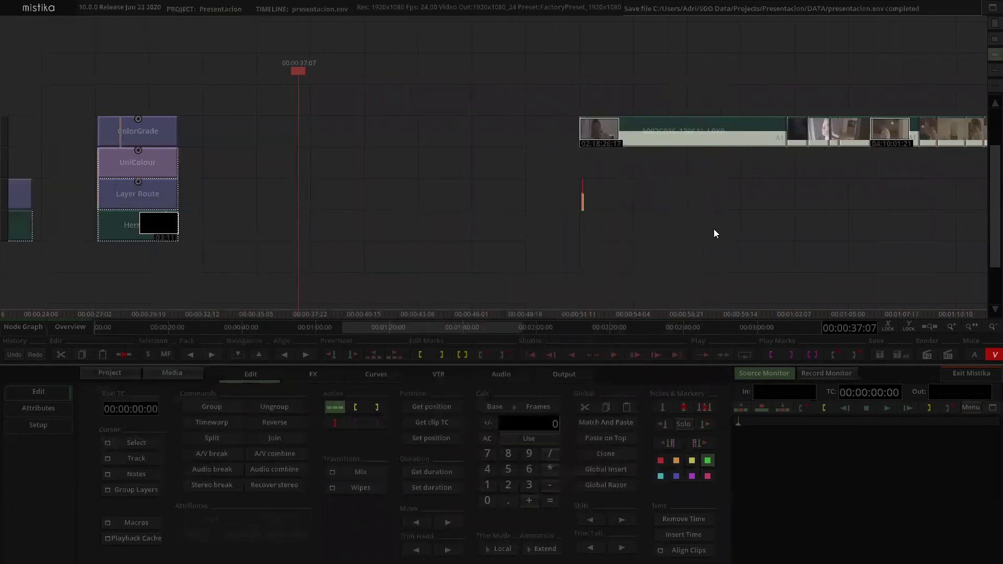
scroll(706, 242, down, 1)
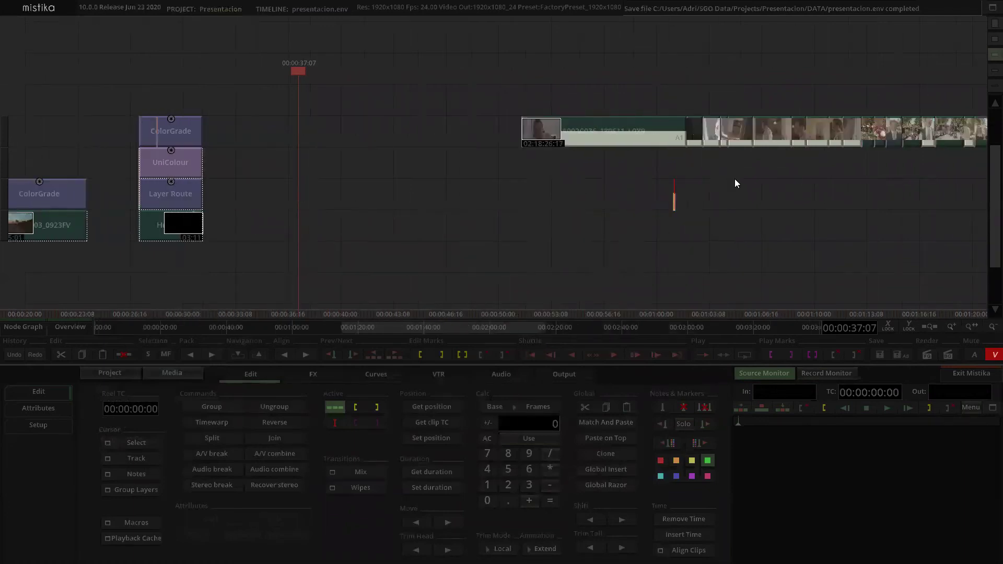
scroll(698, 247, down, 1)
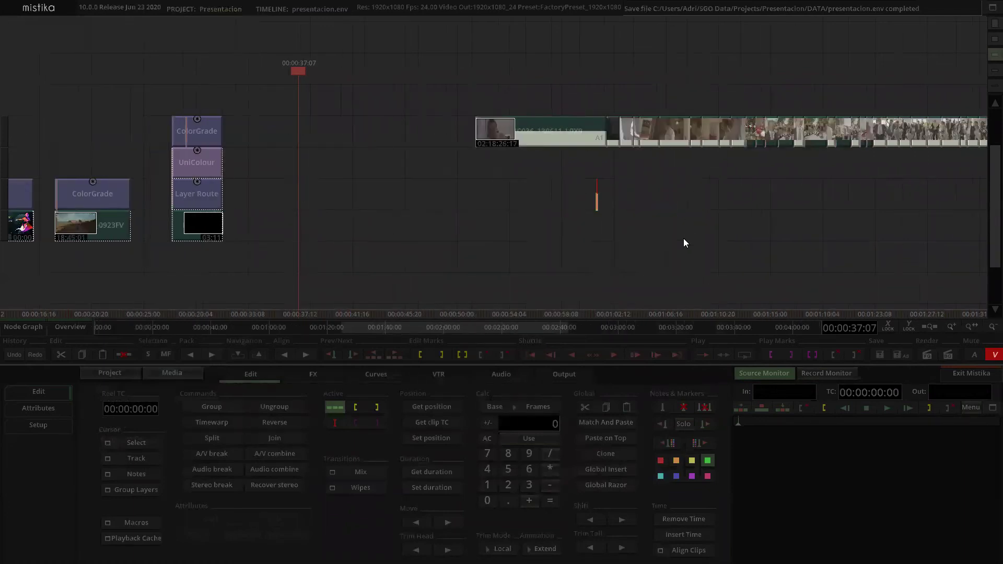
scroll(643, 238, down, 2)
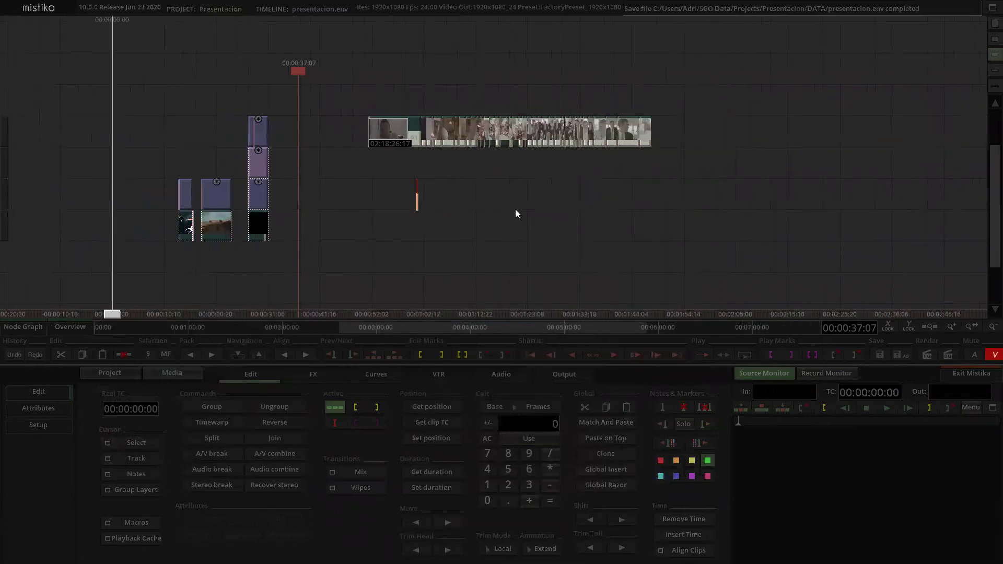
drag(772, 223, 365, 199)
click(398, 135)
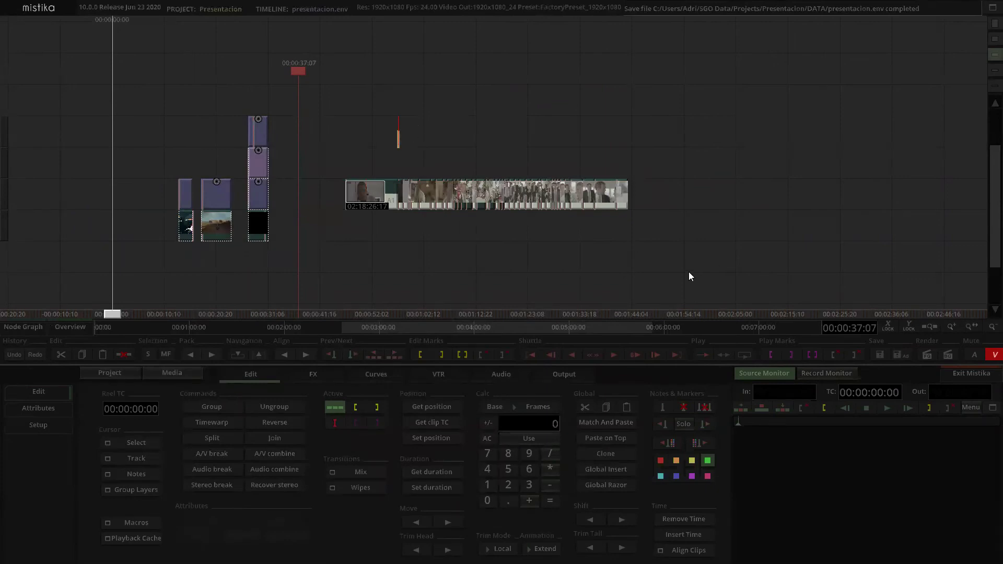
Add a ColorGrade effect over every clip of the conformed Vitaepro sequence and open the first clip's ColorGrade for grading
drag(390, 154, 374, 150)
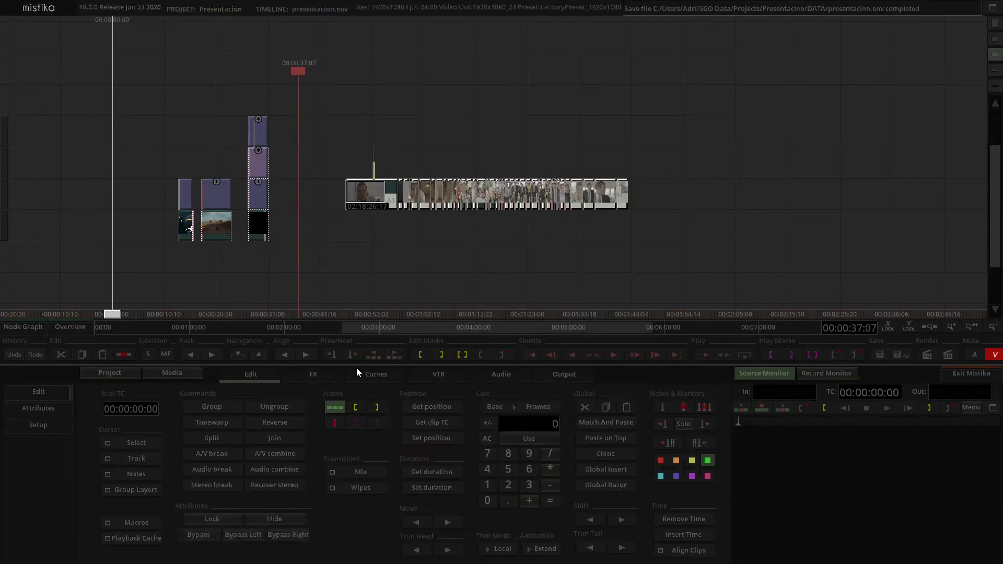
key(ctrl+v)
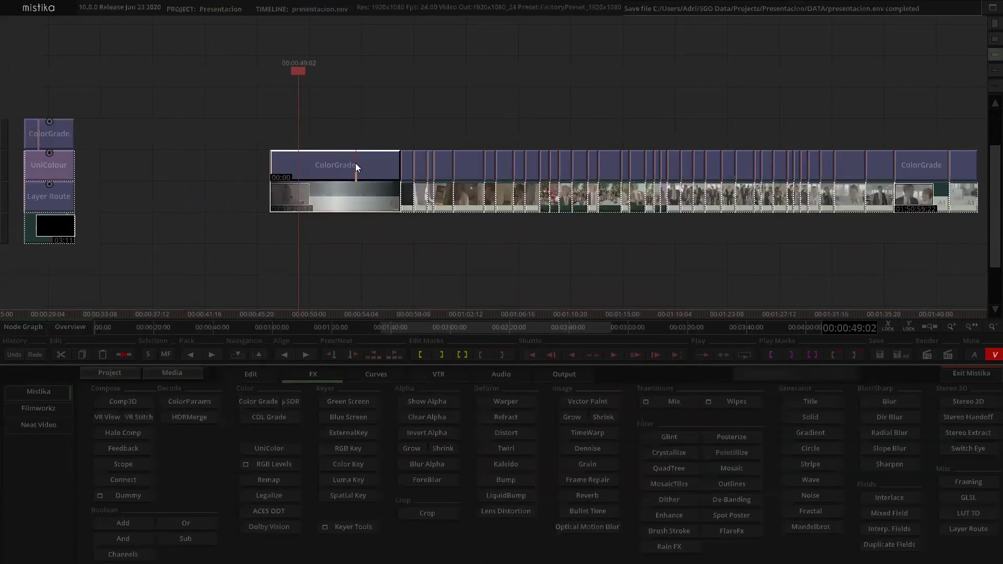
double_click(355, 166)
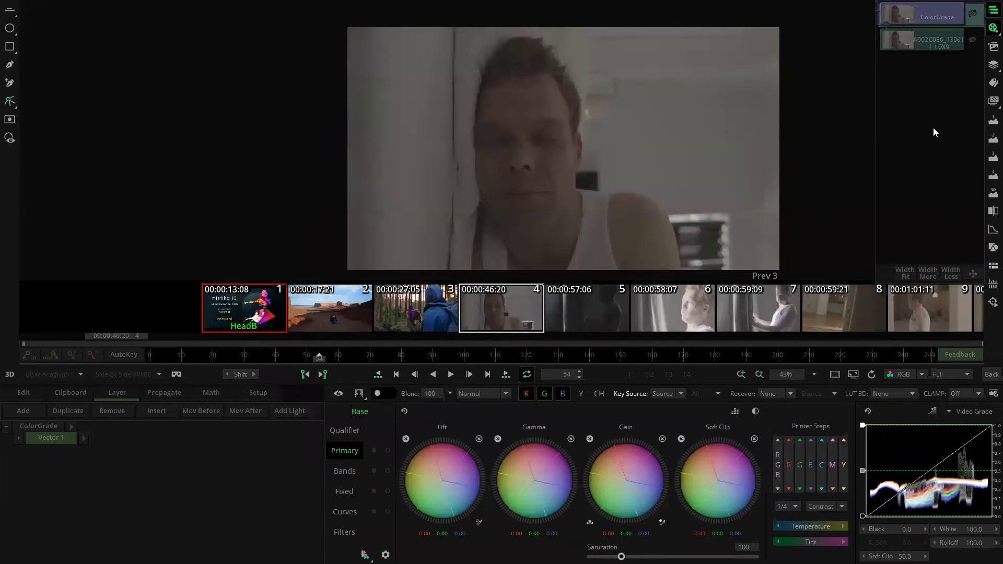
Expand the storyboard to five lines so the thumbnails of all shots up to 42 are displayed
drag(590, 307, 425, 296)
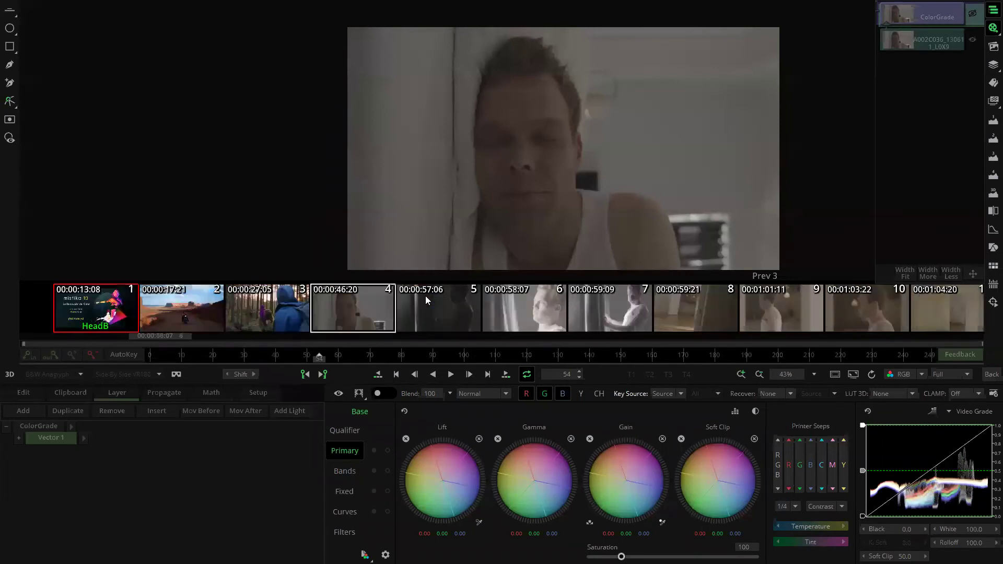
click(988, 29)
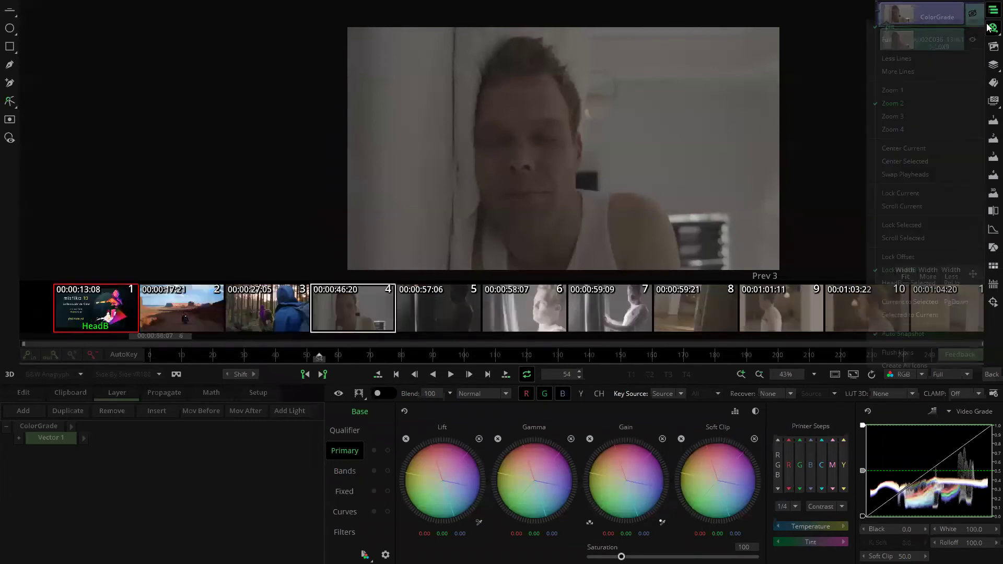
click(912, 72)
click(912, 73)
click(912, 72)
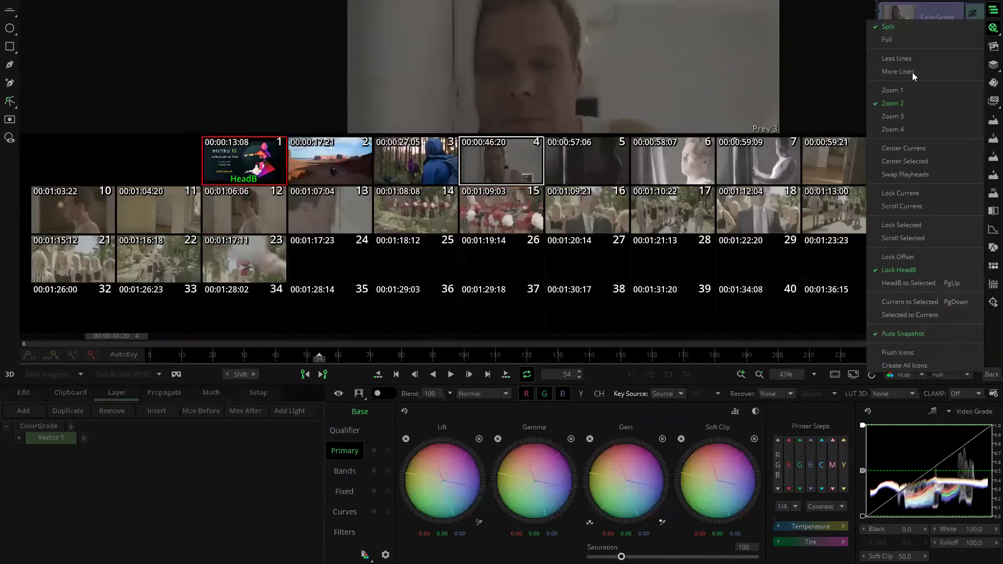
click(702, 323)
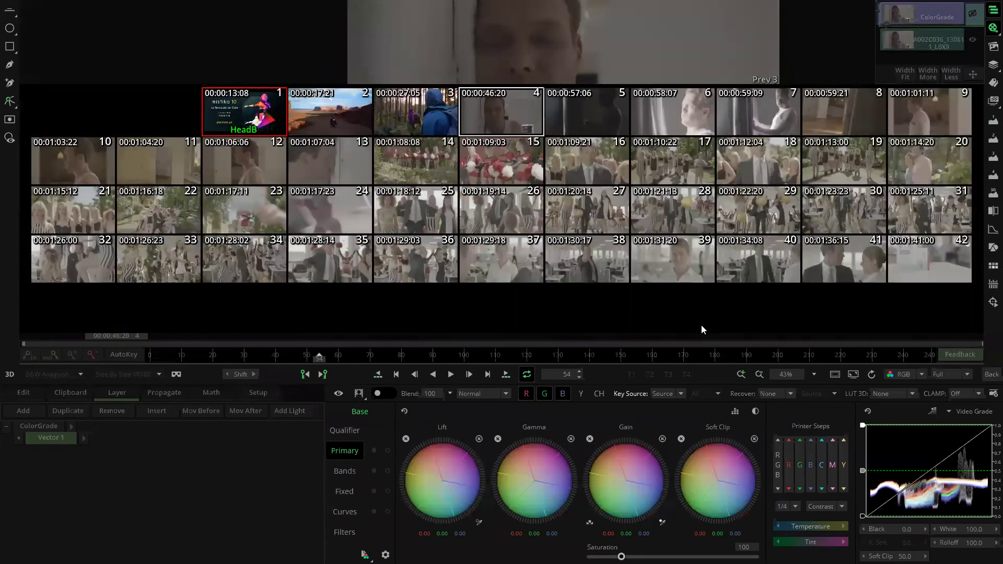
Open the gang editor, move it clear of the thumbnails and create three gangs named Casa, Exterior and Oficina
click(992, 82)
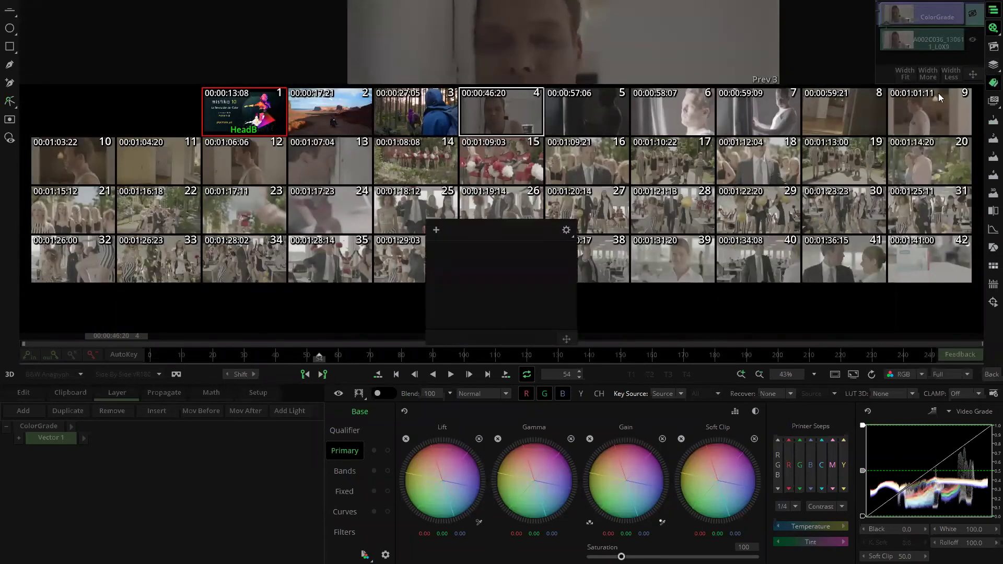
drag(565, 337, 516, 412)
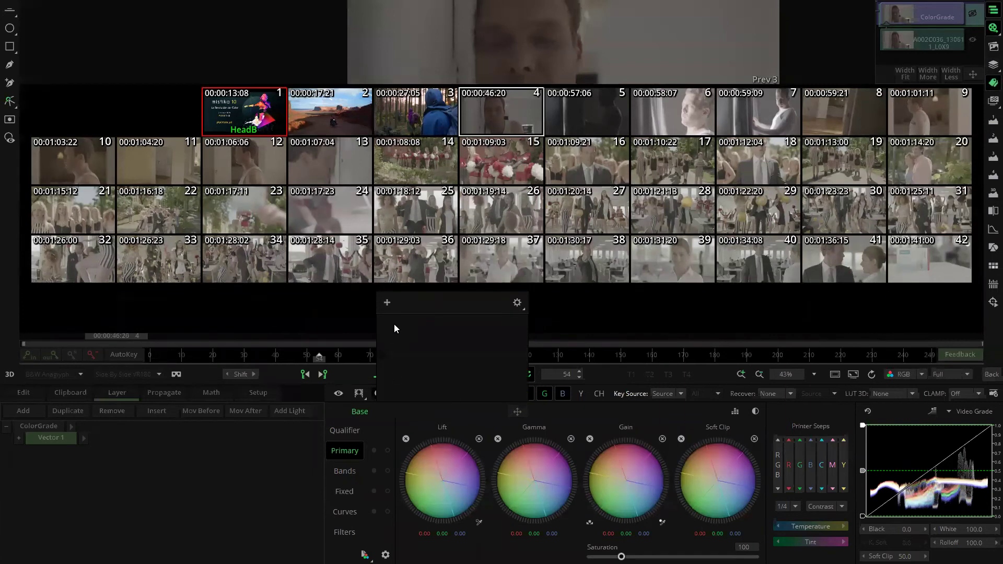
click(387, 303)
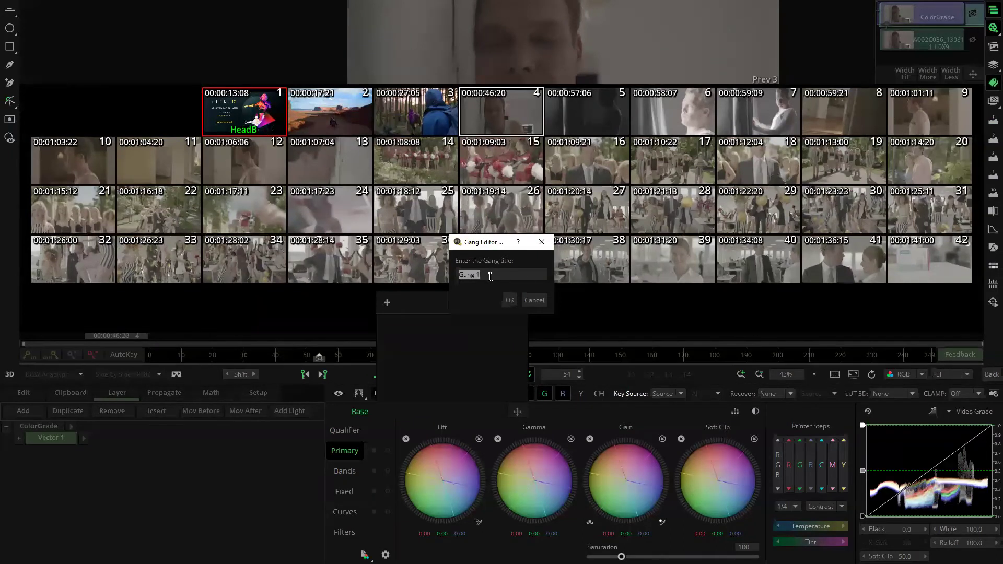
text(Casa)
click(511, 300)
click(387, 302)
text(Exterior)
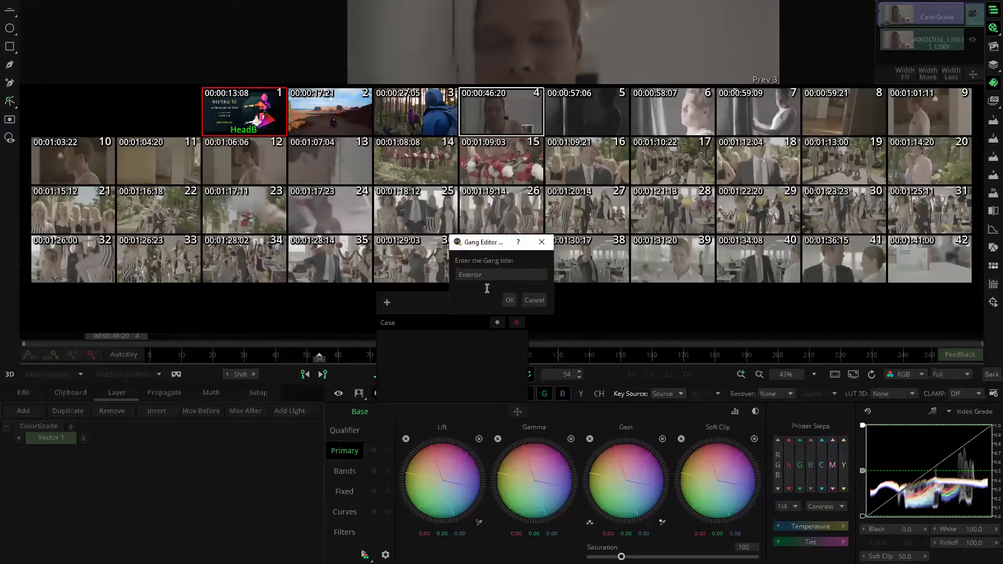
click(509, 300)
click(387, 302)
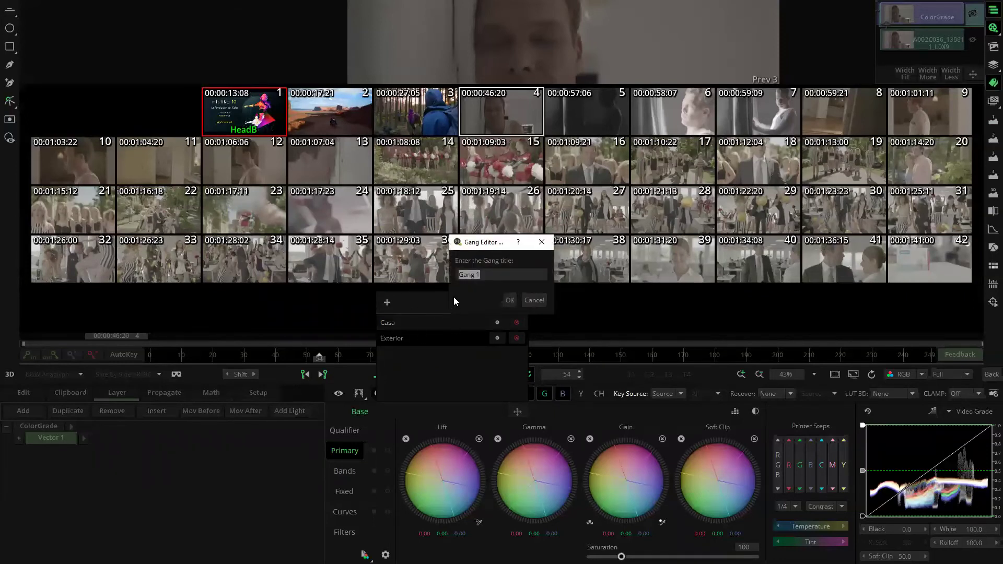
text(Oficina)
click(509, 300)
Assign shots 4 to 13 to the Casa gang, 14 to 23 to Exterior and 24 to 42 to Oficina
mouse_move(489, 120)
mouse_down()
mouse_move(587, 108)
mouse_move(956, 111)
mouse_up()
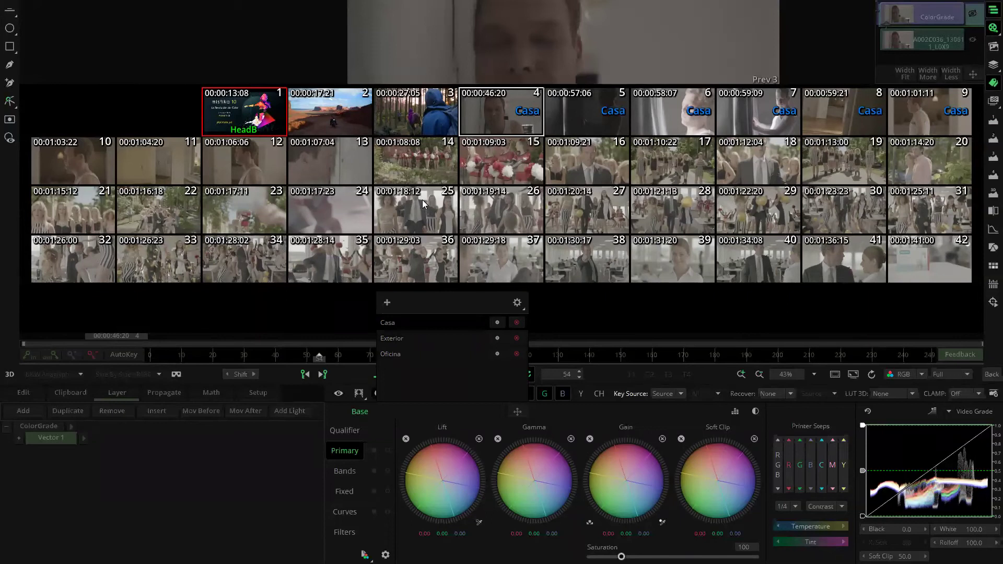
drag(86, 166, 345, 159)
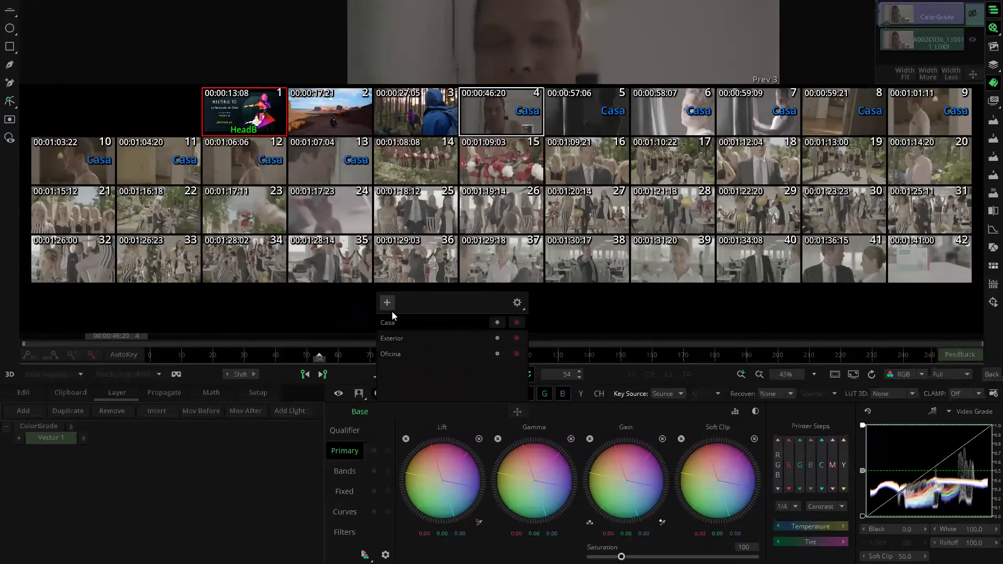
click(410, 338)
drag(586, 164, 930, 164)
mouse_move(76, 210)
mouse_down()
mouse_move(264, 211)
mouse_move(280, 235)
mouse_move(348, 220)
mouse_move(507, 215)
mouse_move(930, 215)
mouse_move(918, 258)
mouse_move(903, 261)
mouse_move(663, 270)
mouse_up()
click(411, 353)
drag(396, 262, 187, 262)
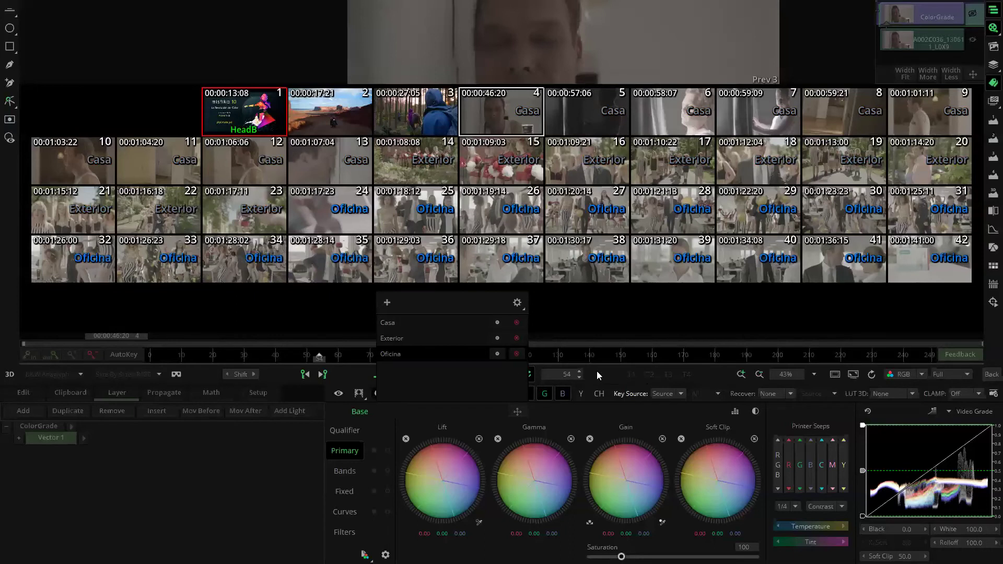
Move the gang list beside the preview image and reduce the storyboard to a single line
drag(515, 411, 308, 227)
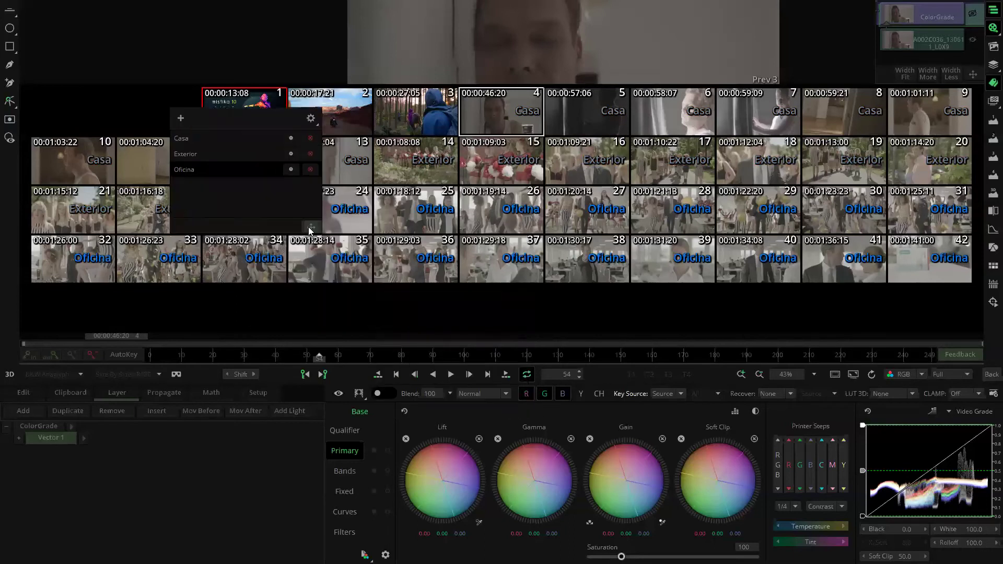
click(988, 30)
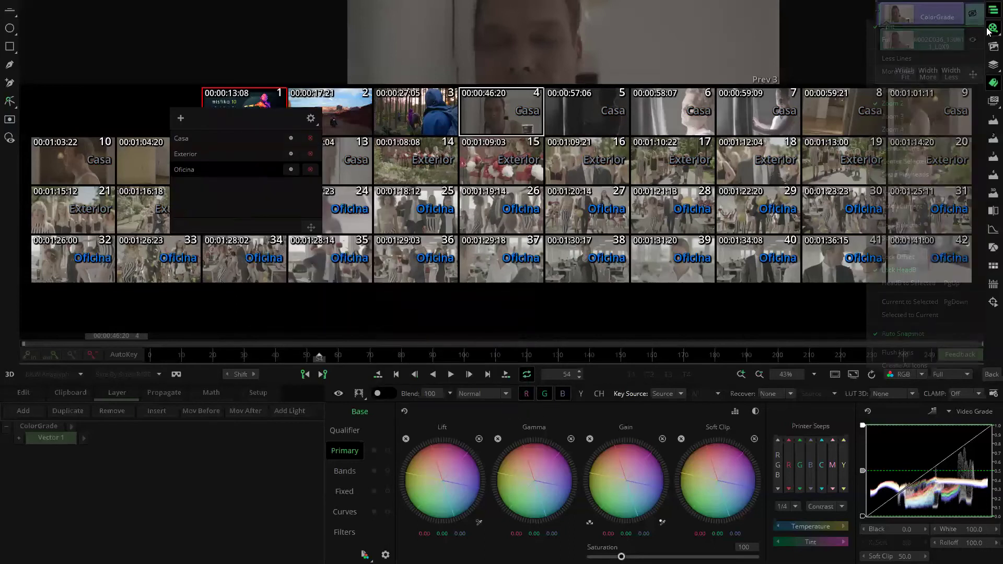
click(907, 59)
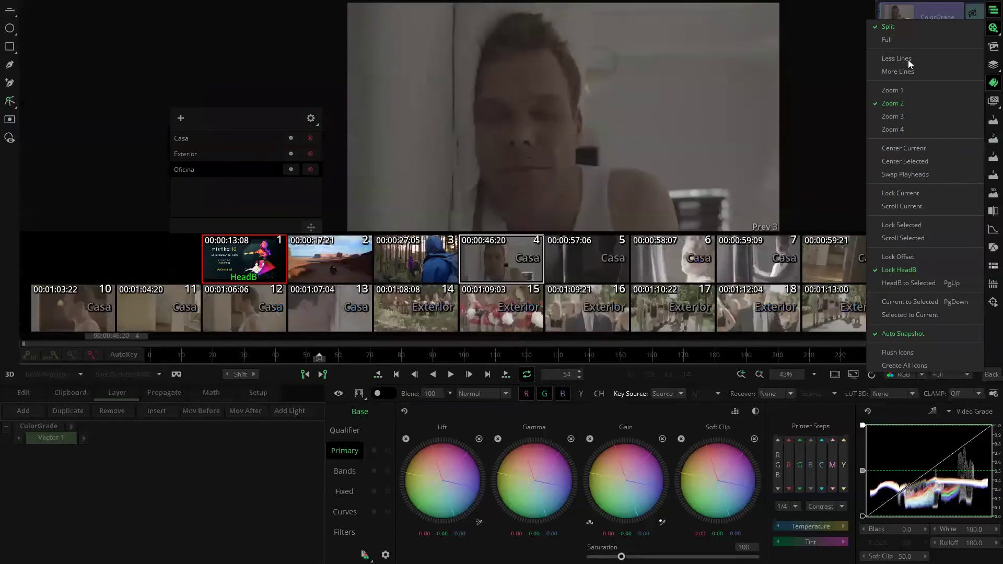
click(907, 59)
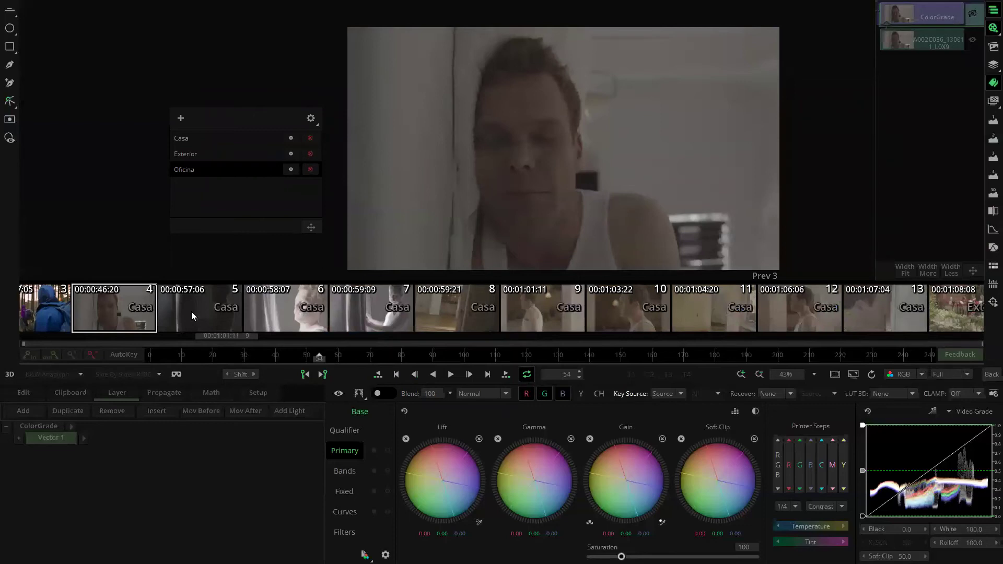
Give shot 9 more contrast by lowering the lift and raising gamma and gain, and set its saturation to 142
click(546, 308)
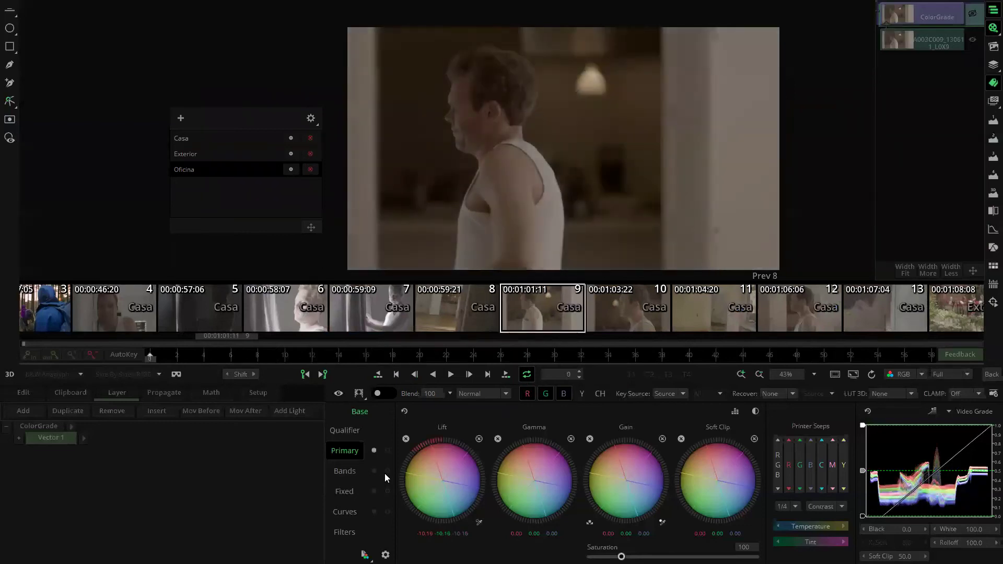
scroll(533, 469, down, 5)
scroll(614, 470, up, 8)
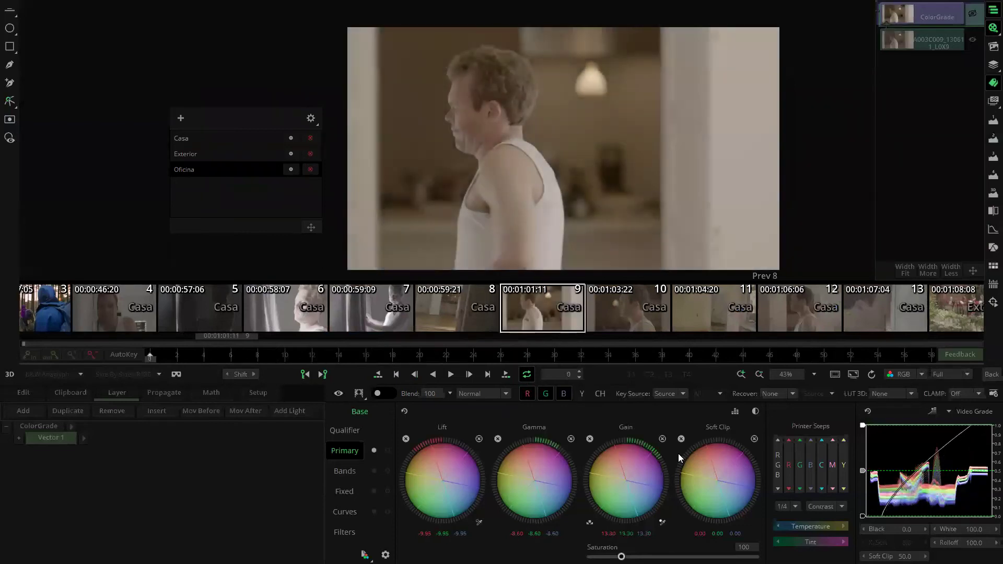
drag(621, 556, 635, 557)
Shift shot 9 away from yellow with 1/4 printer steps in Offset mode and fine-tune its lift and gamma
click(840, 489)
click(824, 505)
click(823, 512)
click(843, 489)
click(843, 489)
click(843, 489)
click(843, 490)
click(843, 490)
click(843, 490)
click(843, 489)
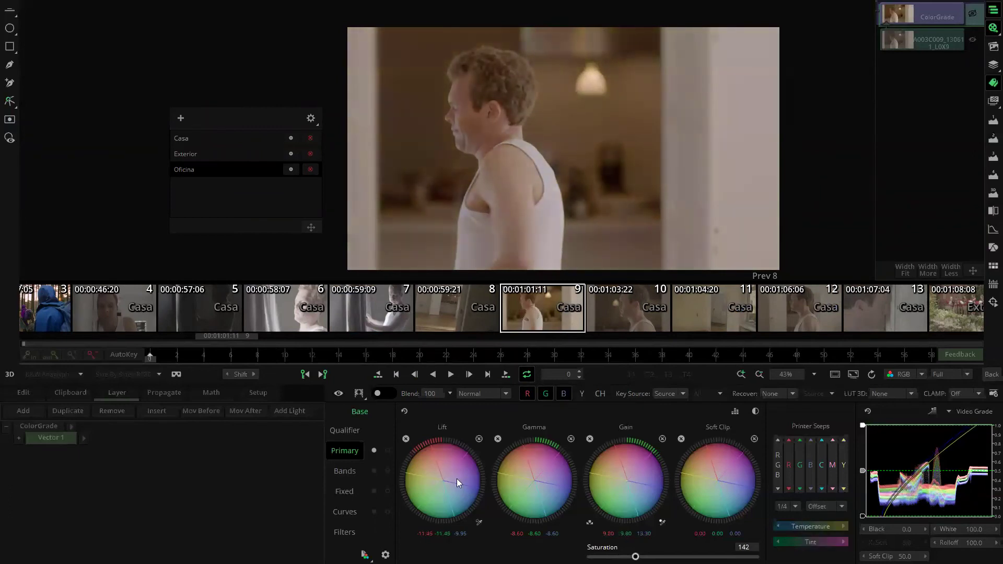
drag(457, 479, 427, 479)
drag(539, 474, 529, 474)
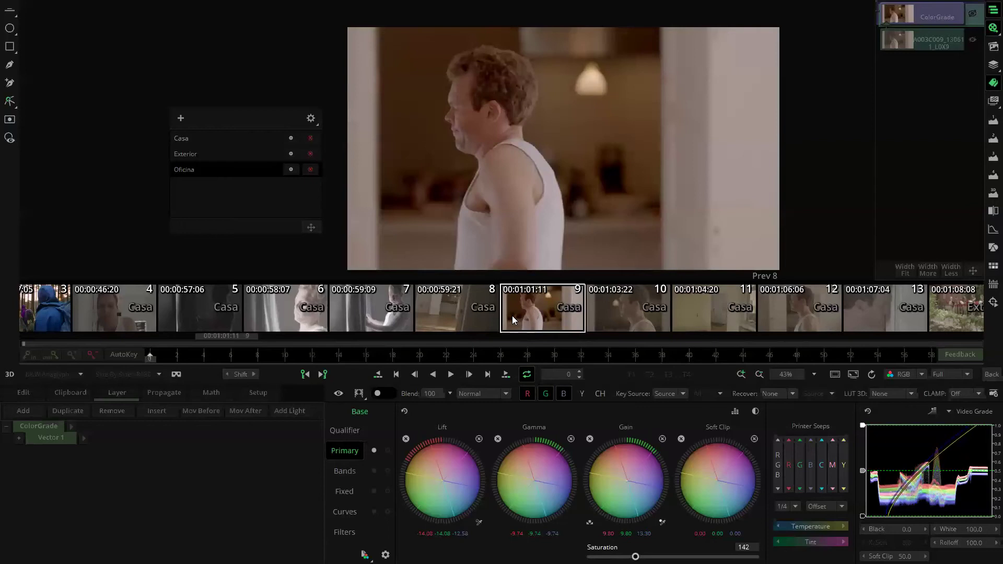
Propagate shot 9's grade to the whole Casa gang and check it on shots 10 to 13 and shot 7
click(212, 141)
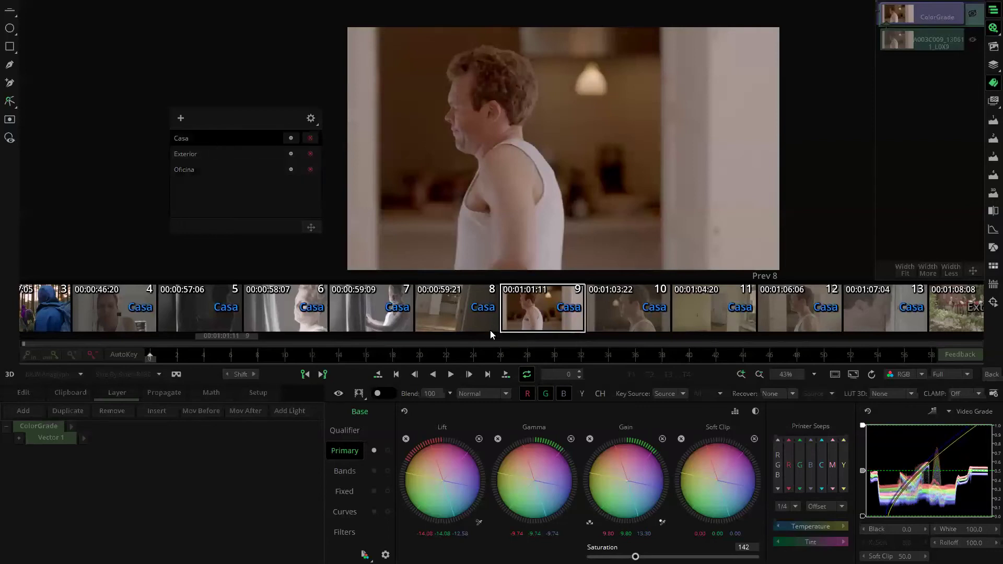
click(183, 392)
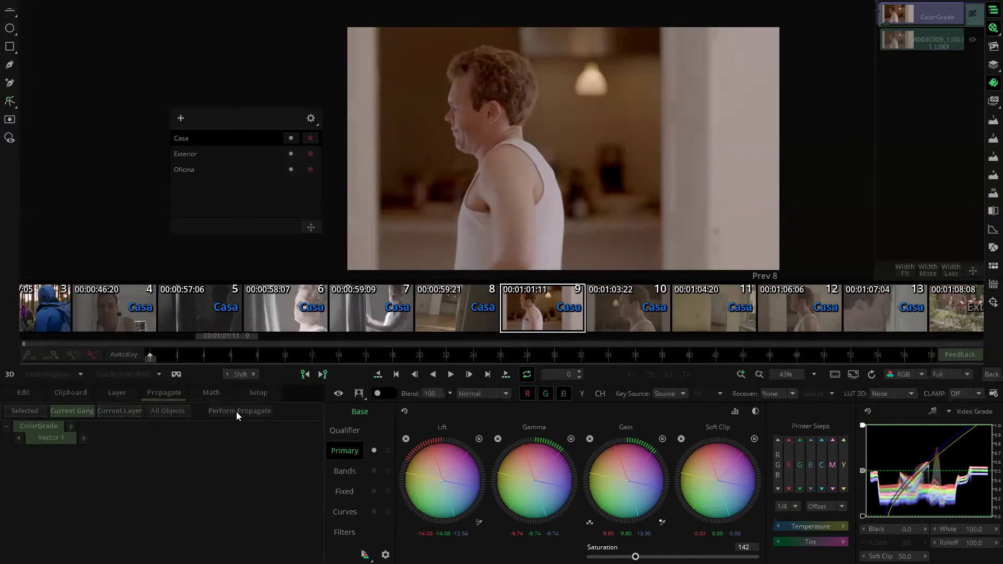
click(592, 305)
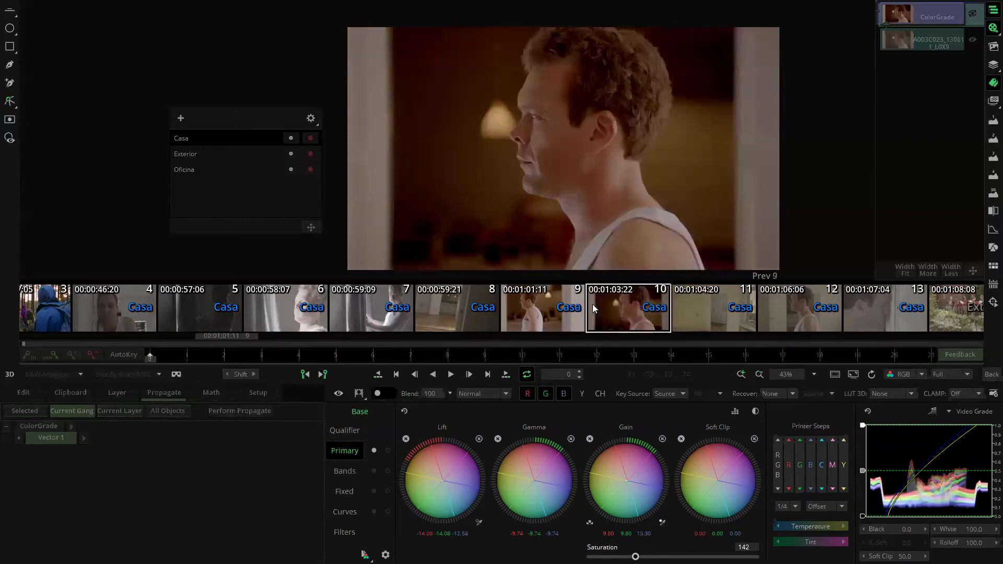
key(Right)
key(Right)
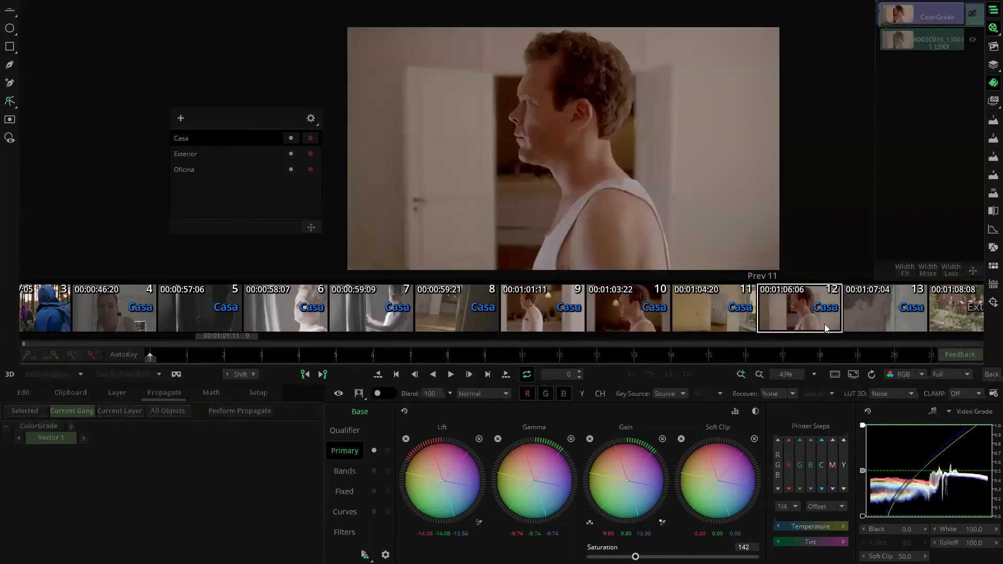
key(Right)
click(384, 311)
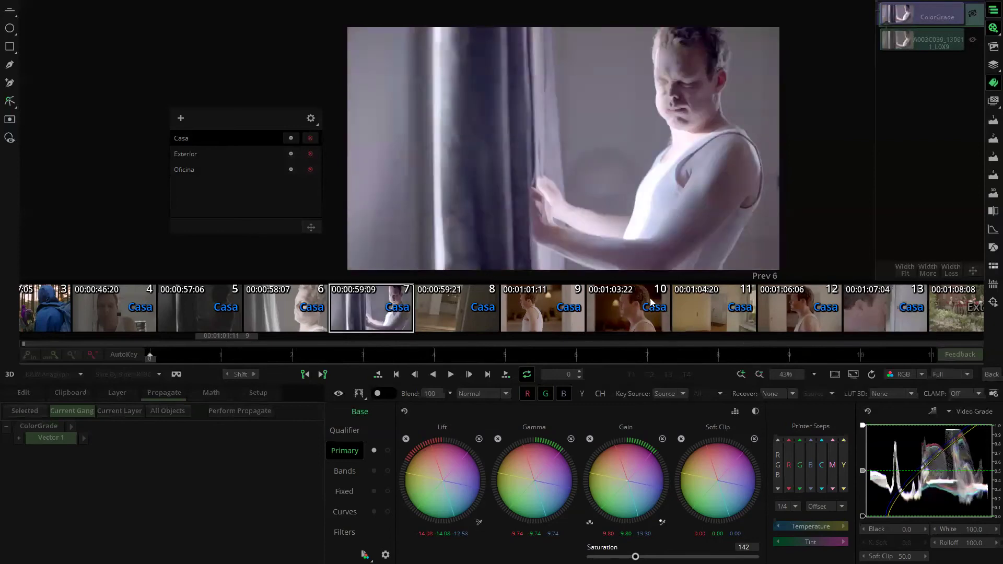
Grade cheerleader shot 14 with lift about -13.36, gamma about 6.11, gain about 9.08 and saturation 148
scroll(443, 330, down, 5)
click(569, 309)
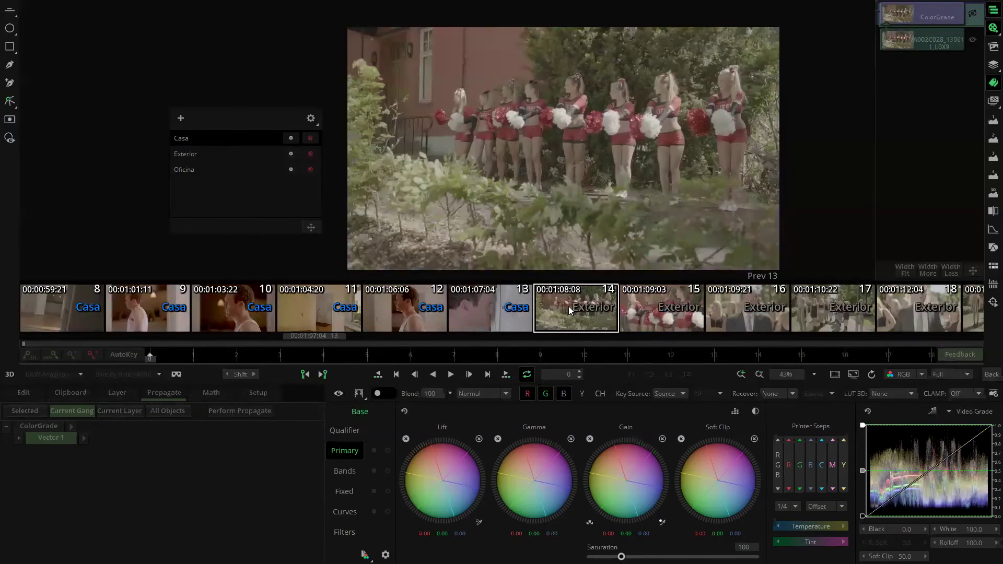
drag(452, 452, 402, 456)
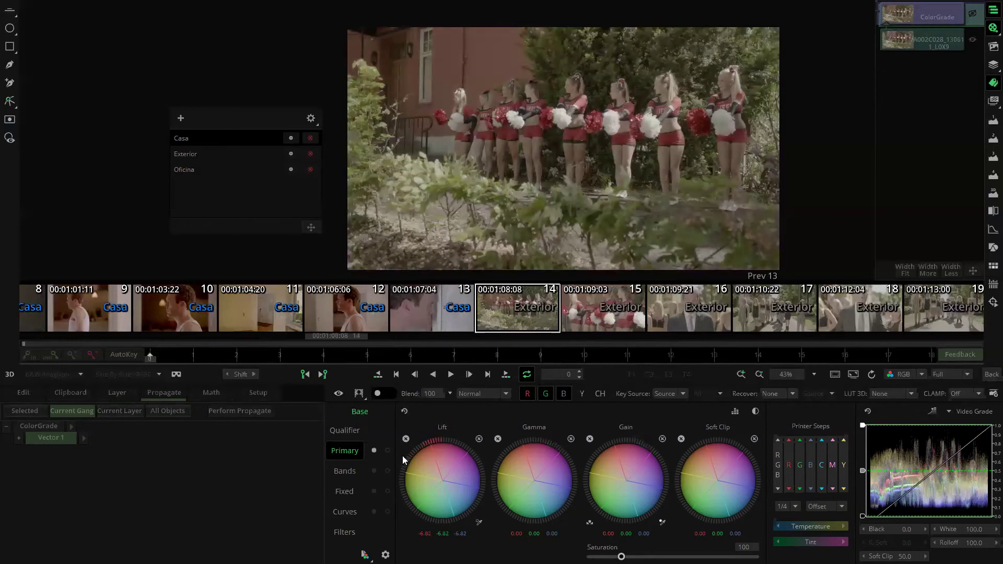
drag(590, 463, 691, 442)
drag(531, 484, 429, 479)
drag(539, 473, 554, 473)
mouse_move(621, 556)
mouse_down()
mouse_move(646, 556)
mouse_move(637, 557)
mouse_up()
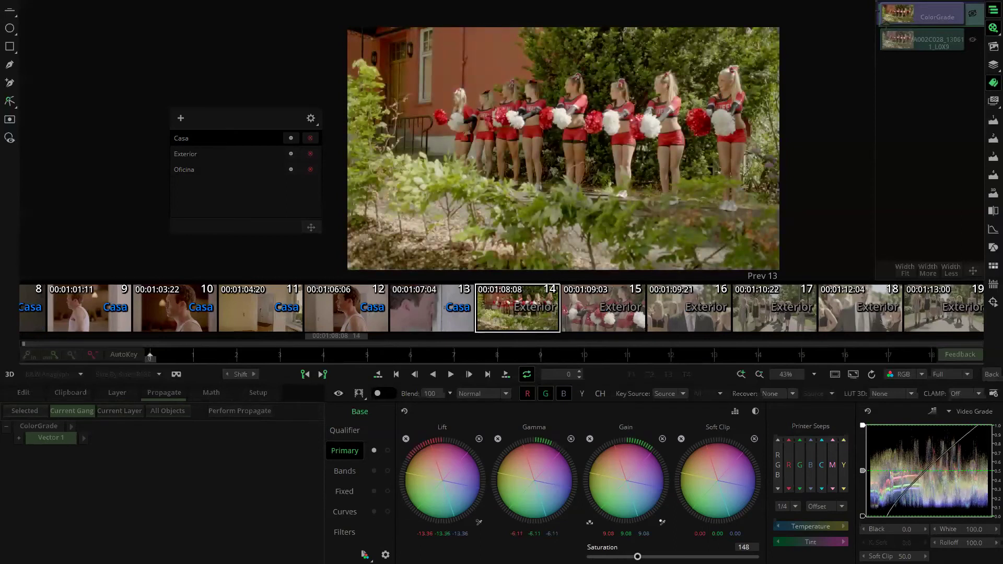
Shift the colour balance of shot 14's gain slightly away from green, checking the cheerleaders' skin tones up close
scroll(564, 120, up, 3)
drag(617, 482, 630, 473)
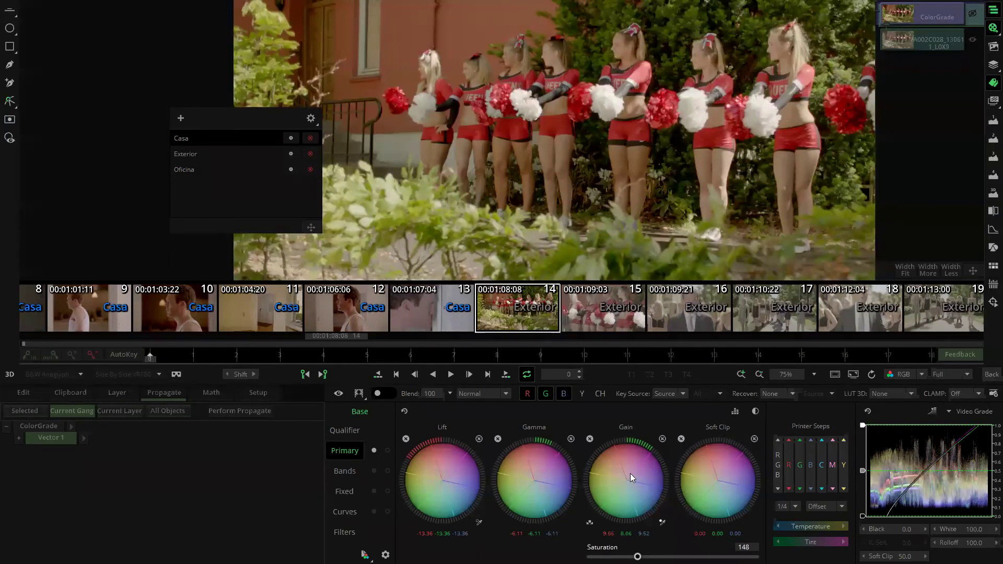
scroll(513, 132, down, 3)
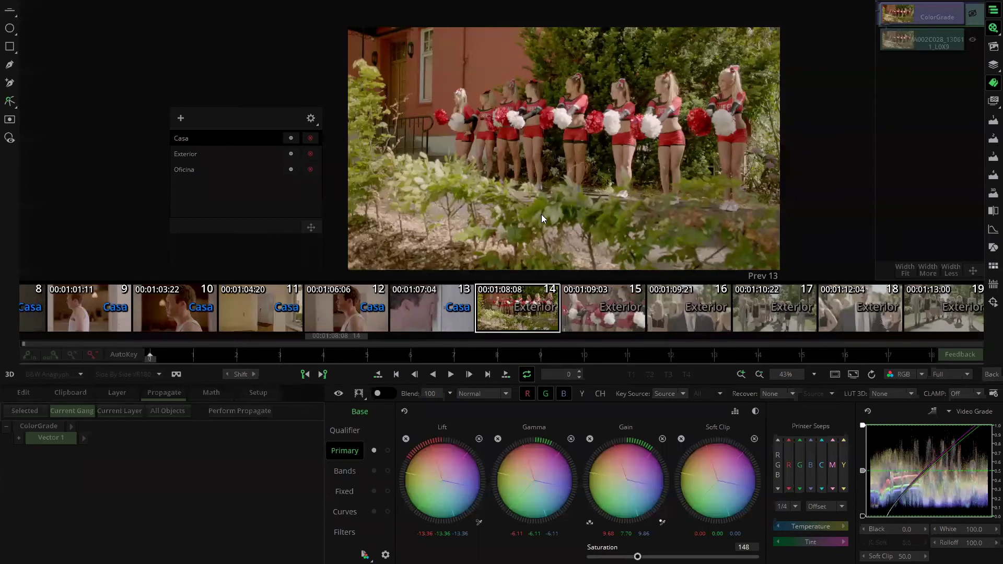
Mark the graded shot 14 as the HeadB reference and add Vector 2 with its Fixed colour controls shown
click(531, 309)
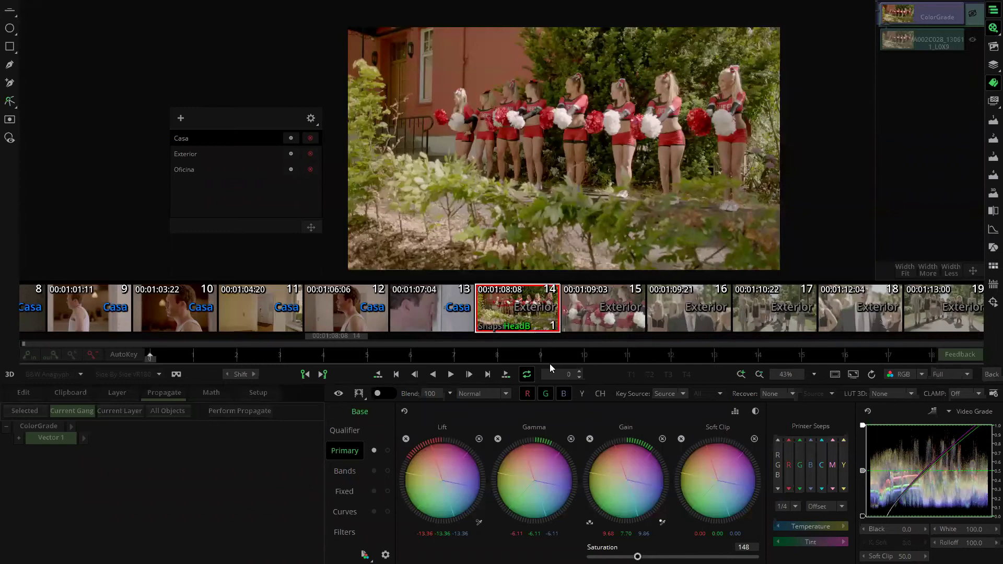
click(106, 392)
click(20, 412)
click(340, 496)
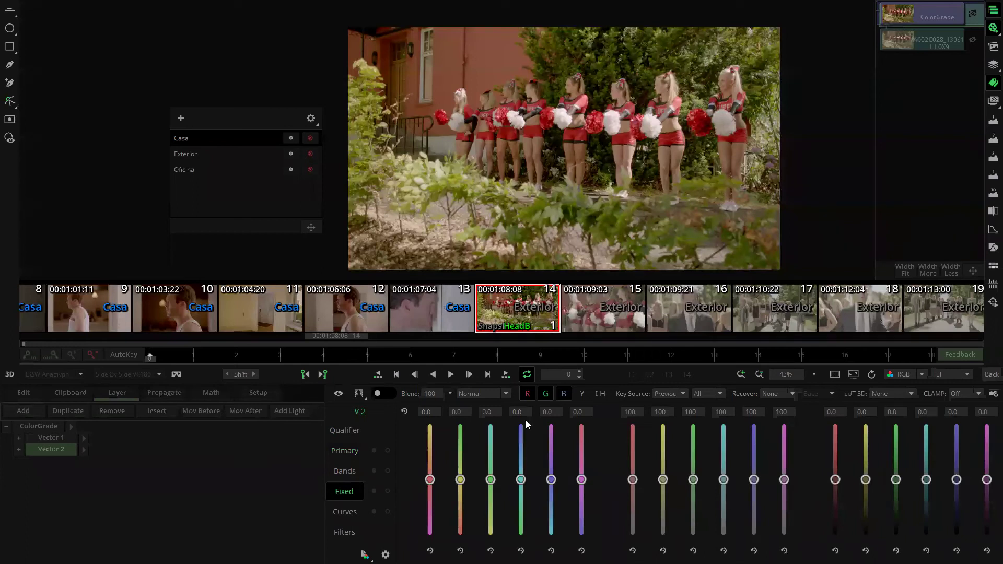
Fine-tune shot 14's Vector 2 with a small yellow-green Fixed hue shift, lift about -3.06 and gamma about 6.25
drag(460, 479, 460, 468)
click(342, 450)
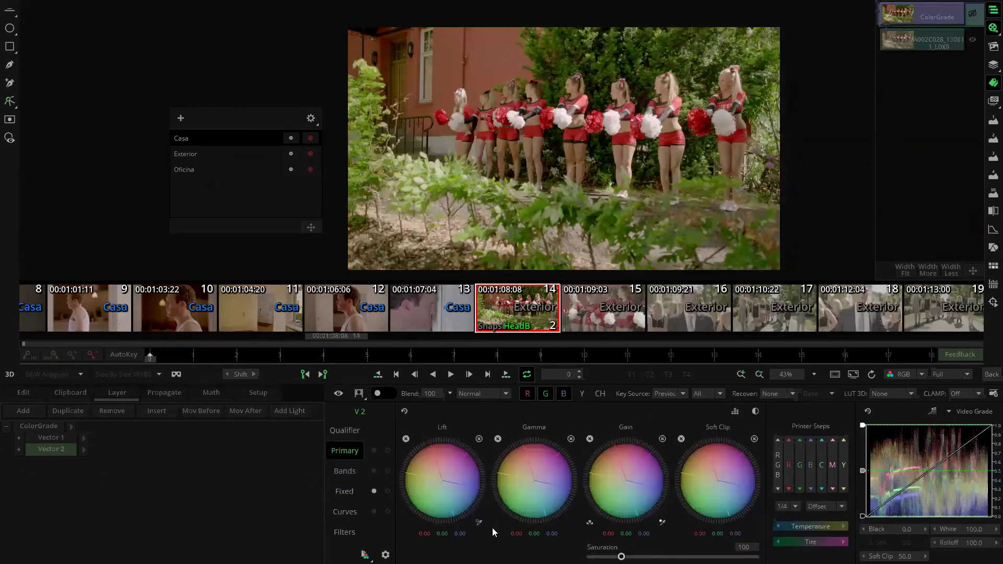
drag(526, 482, 568, 464)
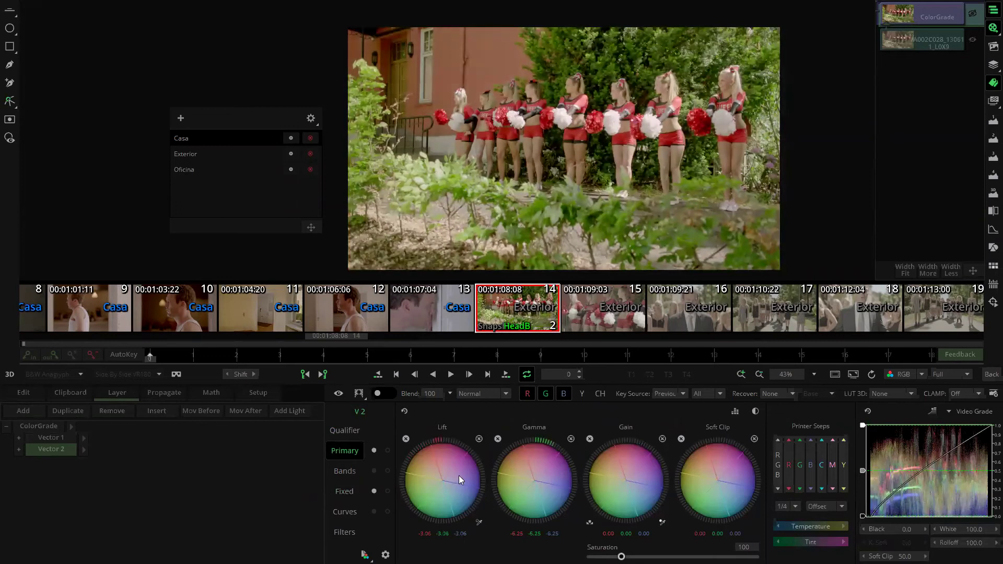
Adjust Vector 2's tonal bands on shot 14, raising highlights by about 8.13 and lowering midtones by about 2.52 and shadows by about 2.08
click(350, 473)
click(795, 411)
drag(623, 452, 585, 453)
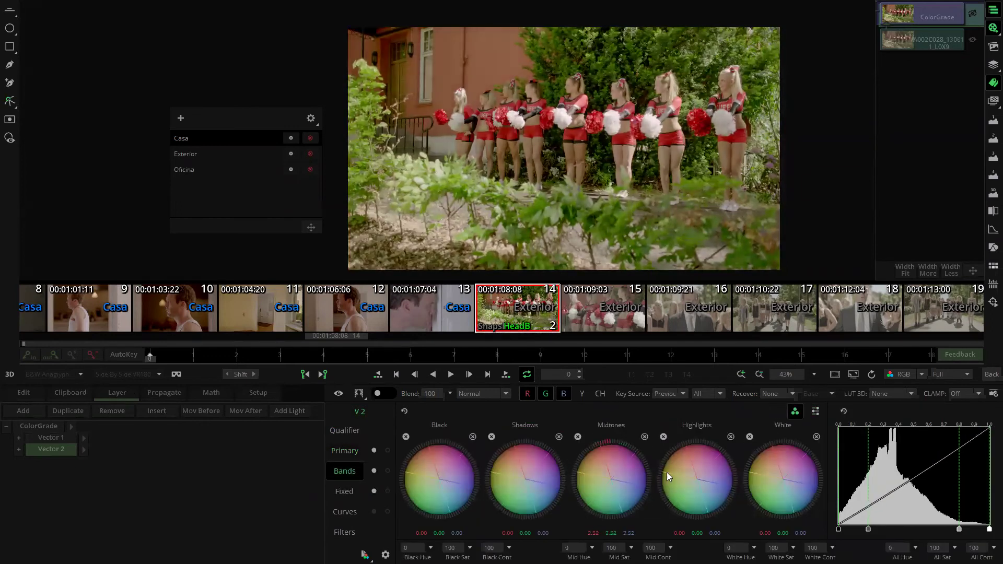
drag(665, 475, 707, 475)
mouse_move(525, 467)
mouse_down()
mouse_move(528, 459)
mouse_move(513, 458)
mouse_up()
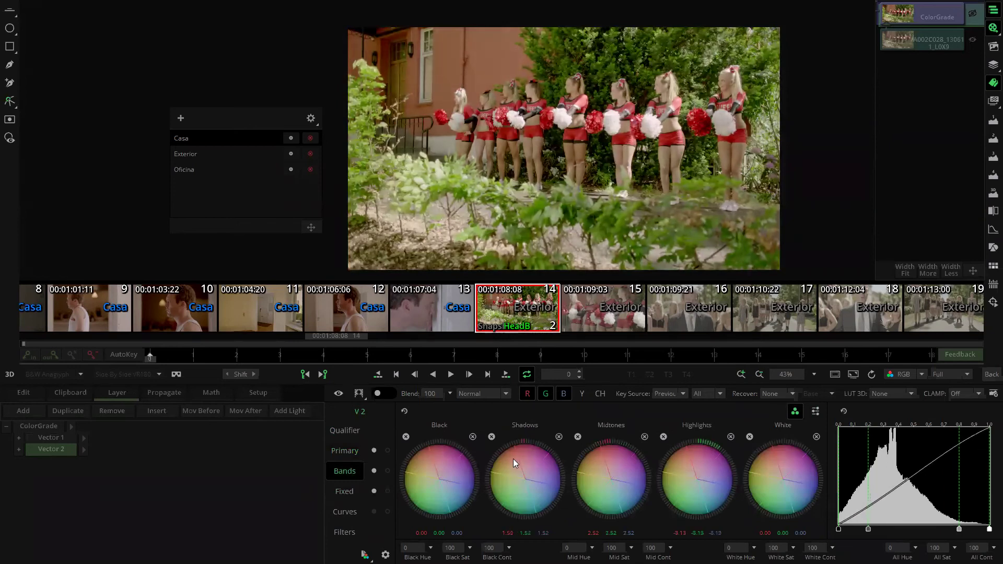
Cycle through the saved grade snapshots of shot 14 and settle on version 2 of 3
click(536, 323)
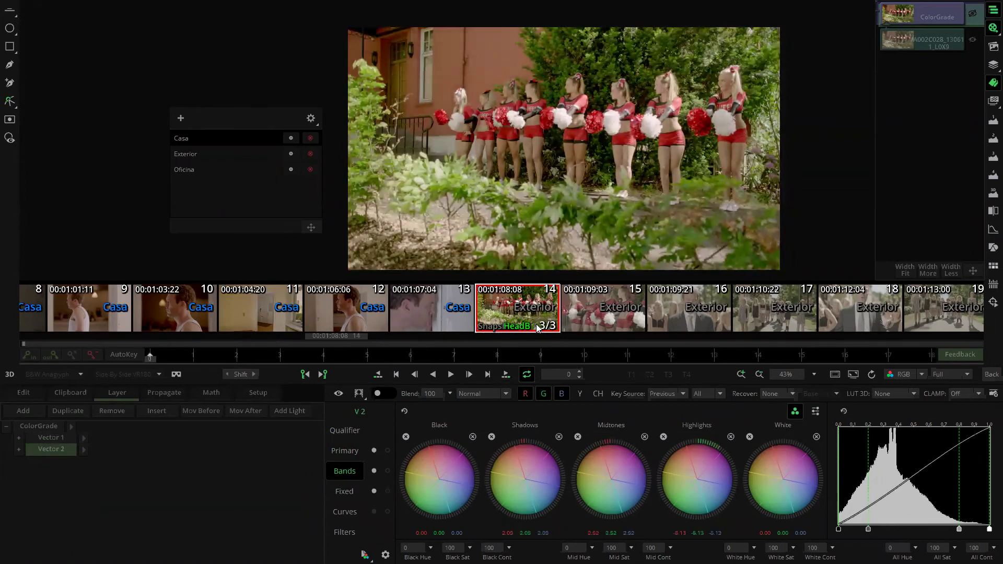
click(536, 324)
click(536, 324)
Copy the HeadB grade from shot 14 to the cheerleader close-up in shot 15 and the suited man in shot 16
click(604, 321)
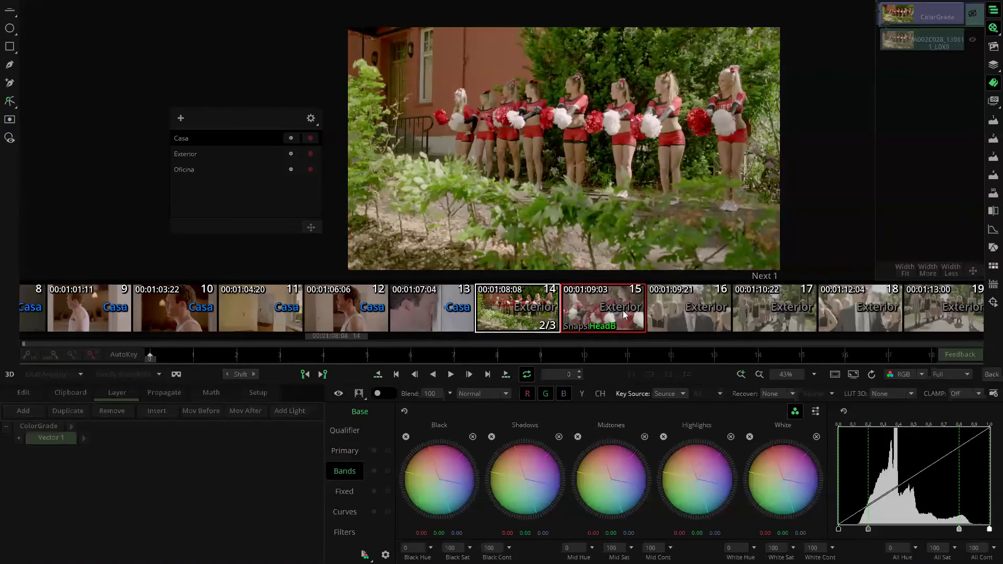
click(535, 315)
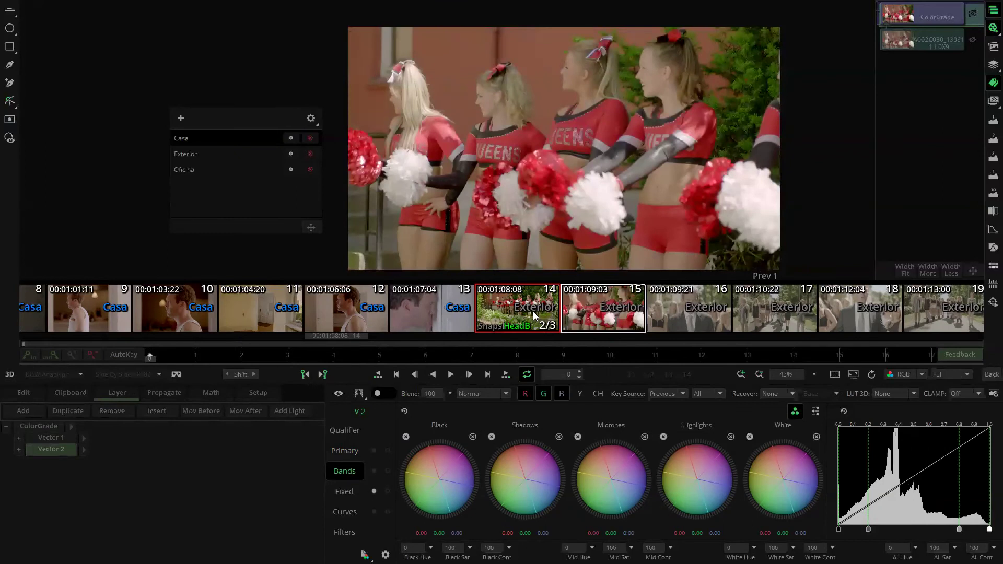
click(694, 309)
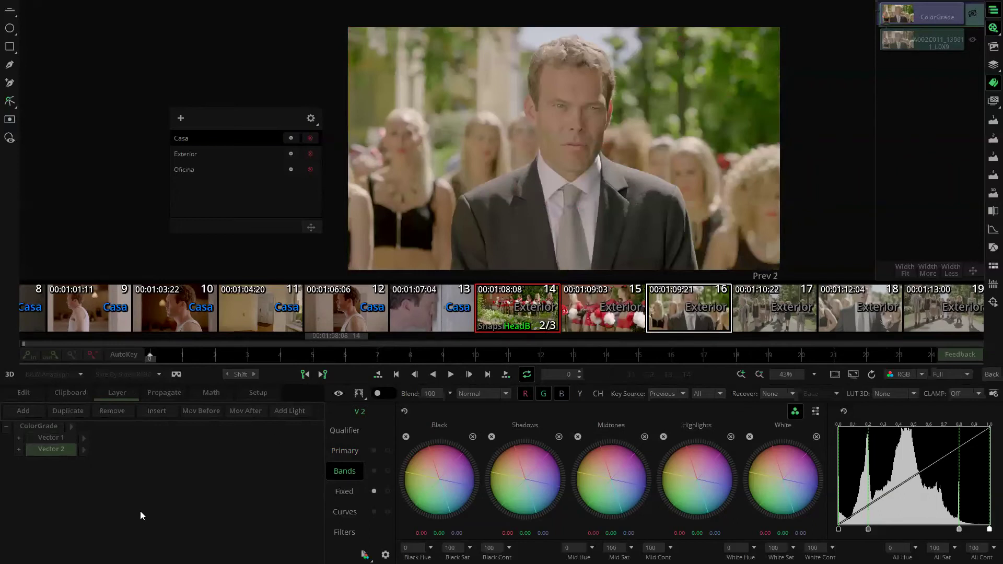
Propagate the complete ColorGrade, with both vectors, to every shot of the Exterior gang
scroll(520, 316, down, 2)
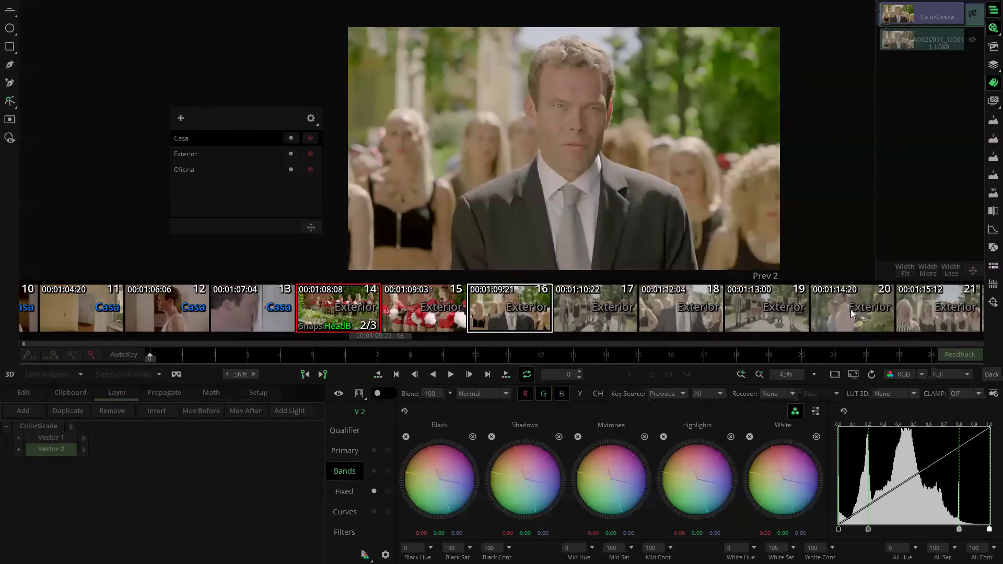
scroll(633, 307, down, 2)
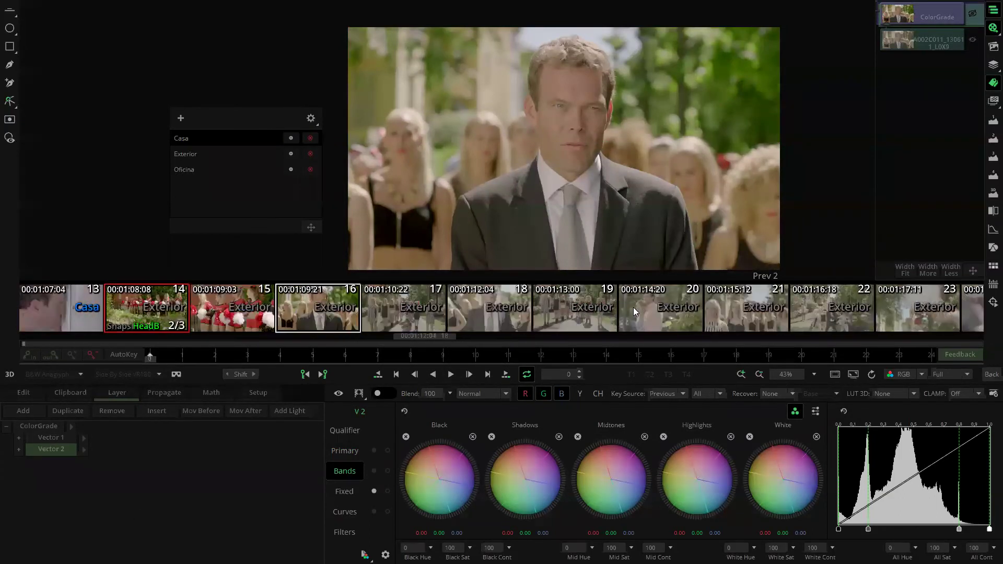
click(188, 155)
click(41, 427)
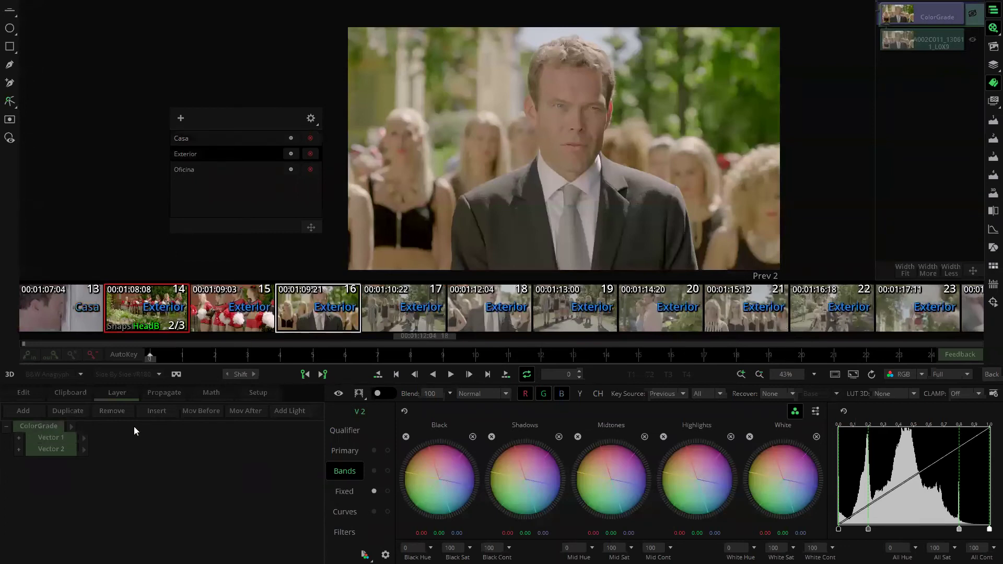
click(153, 392)
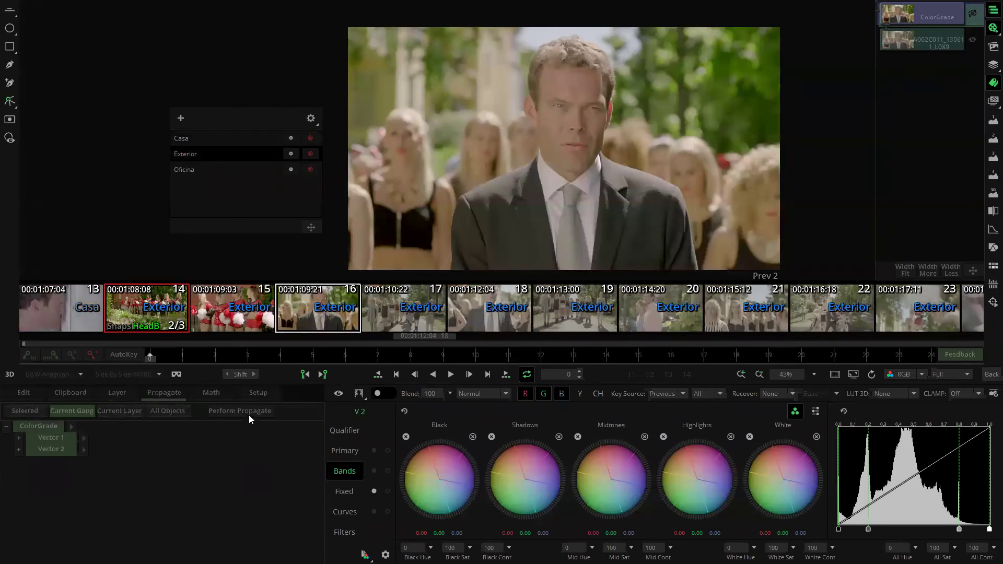
Check the propagated grade on Exterior shots 17 to 23
click(390, 304)
click(499, 308)
click(574, 315)
click(640, 318)
click(750, 325)
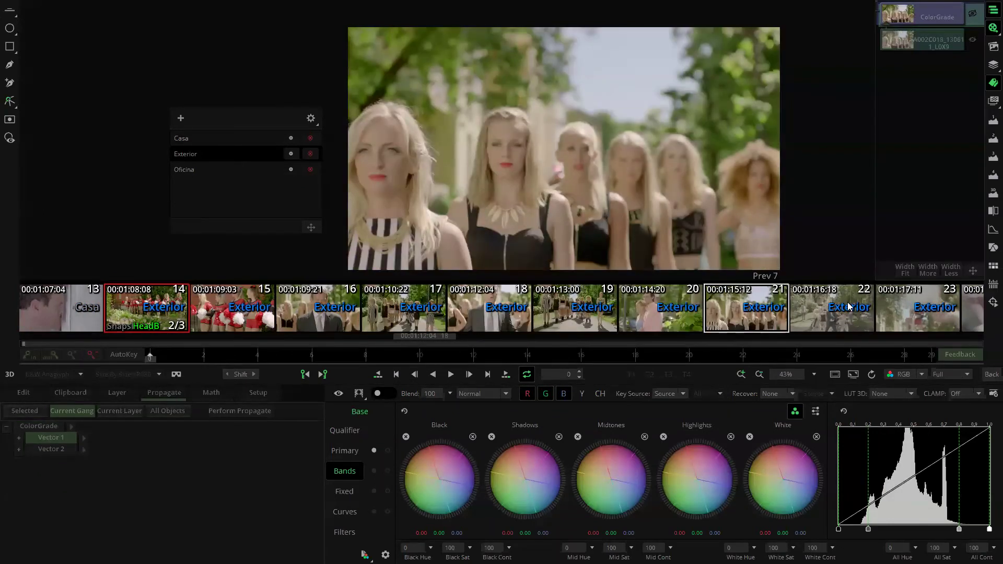
click(847, 302)
click(897, 310)
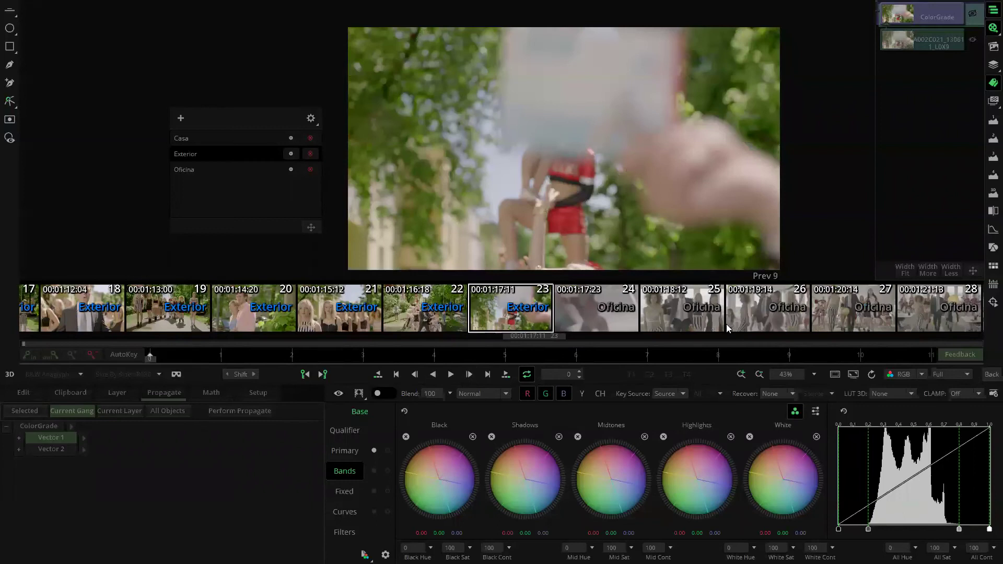
Grade office shot 26 with lift about -15.28, gamma about -5.05, gain about 19.31 and saturation 151
click(775, 311)
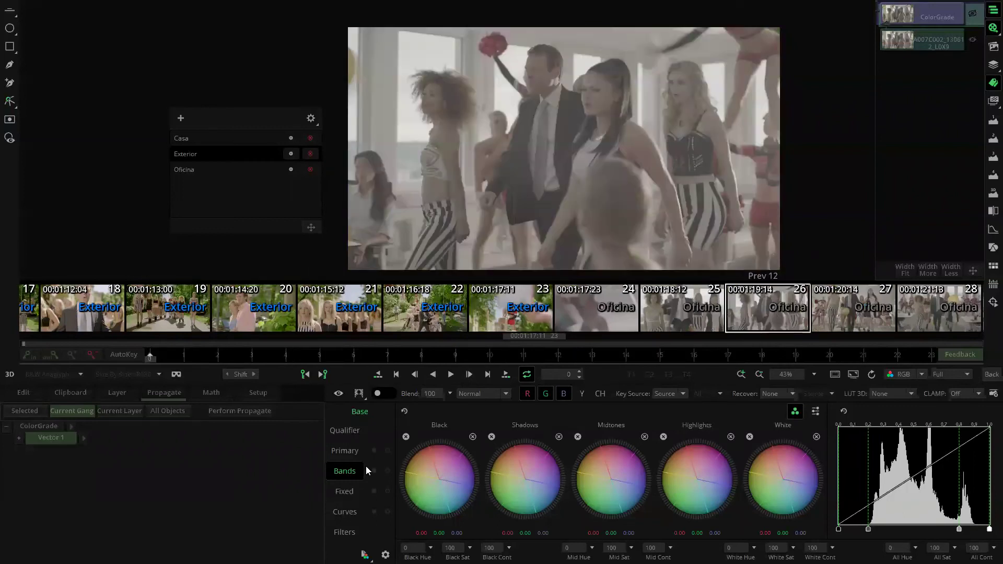
click(345, 450)
drag(412, 459, 369, 468)
drag(631, 461, 650, 460)
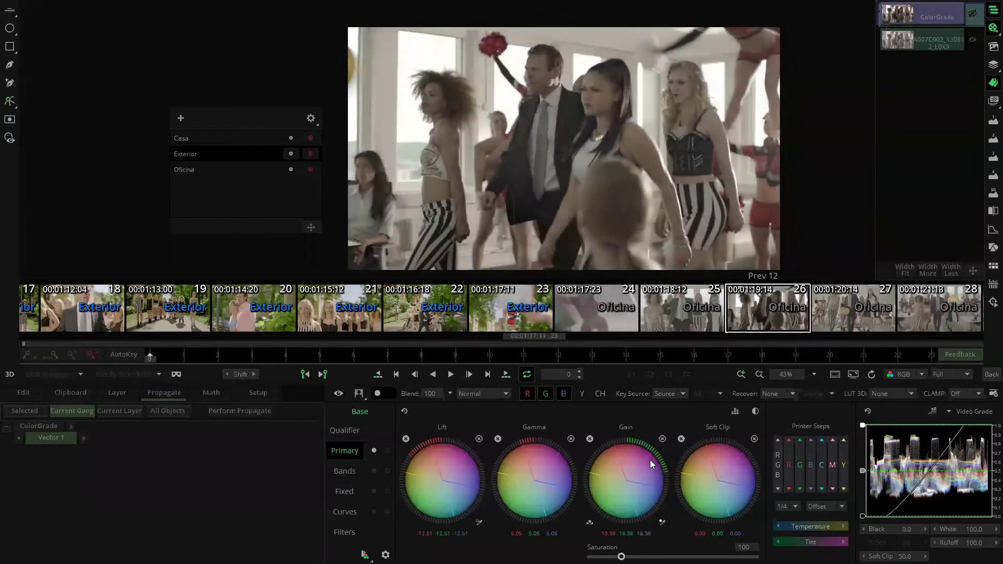
drag(453, 486, 443, 487)
drag(621, 556, 638, 556)
Add Vector 2 on shot 26 and isolate the skin tones with a Proportional HSL key, softened saturation range and Key Blur 32
click(123, 392)
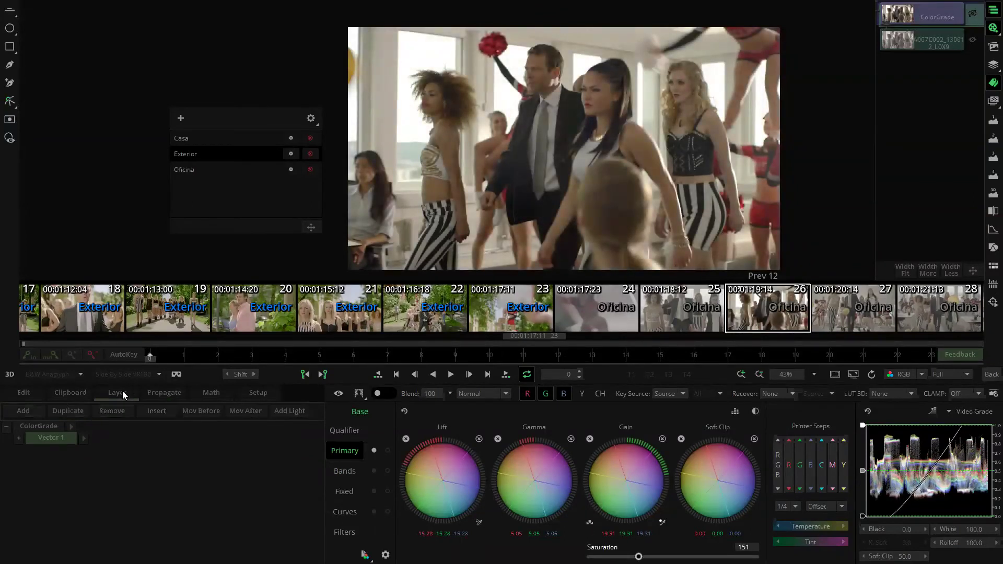
click(33, 411)
click(345, 430)
click(414, 443)
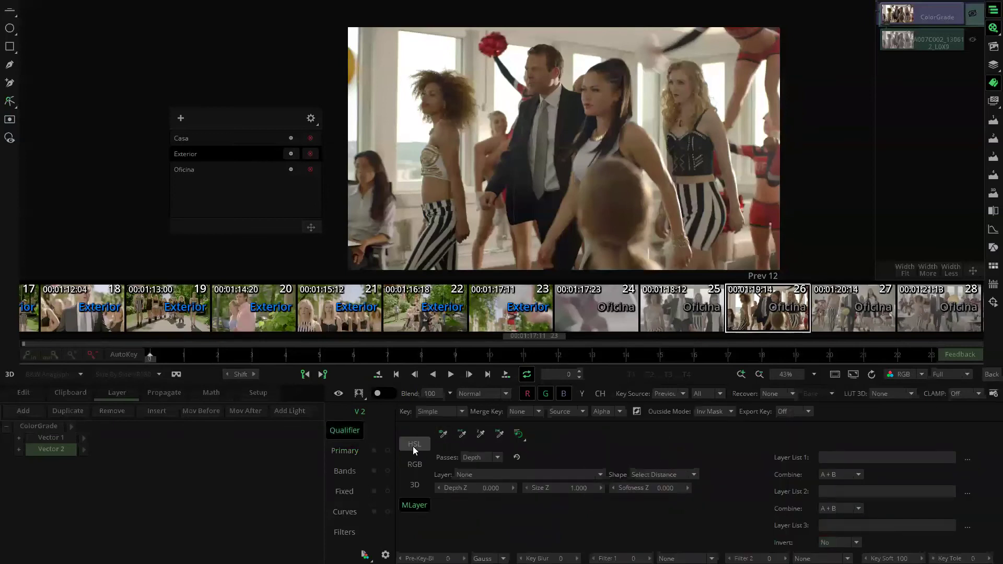
click(358, 393)
scroll(431, 412, down, 1)
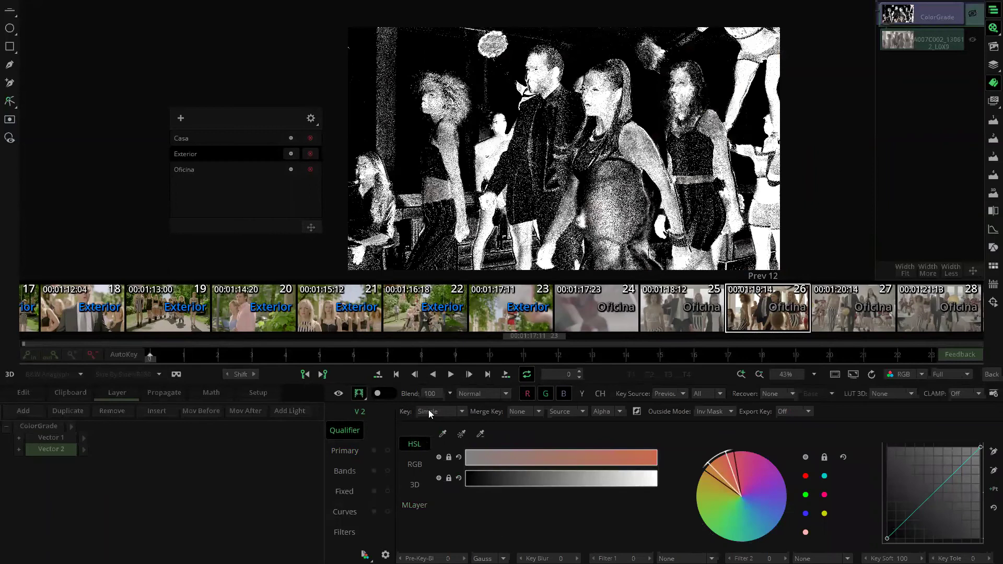
scroll(548, 558, up, 20)
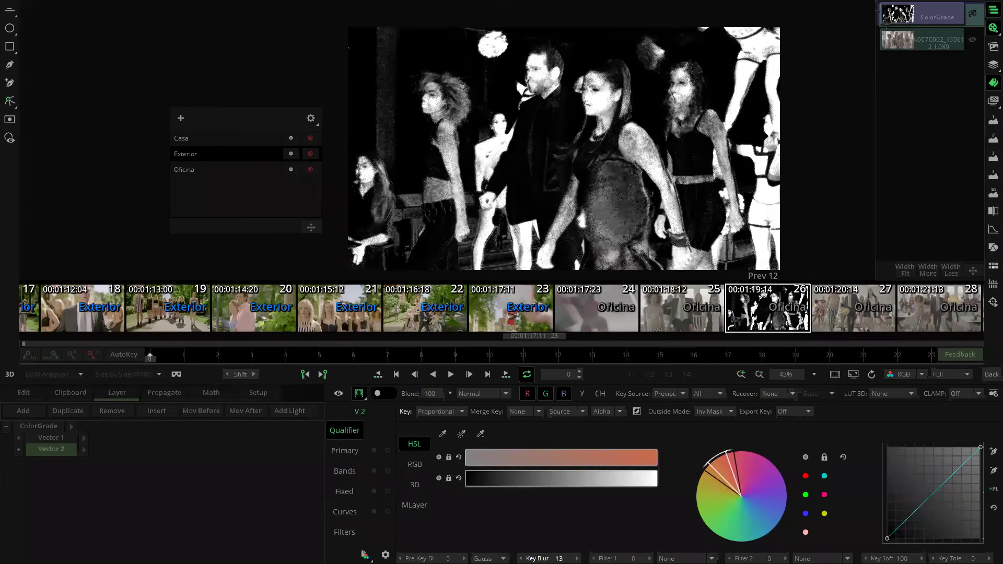
mouse_move(477, 452)
mouse_down()
mouse_move(513, 459)
mouse_move(488, 452)
mouse_up()
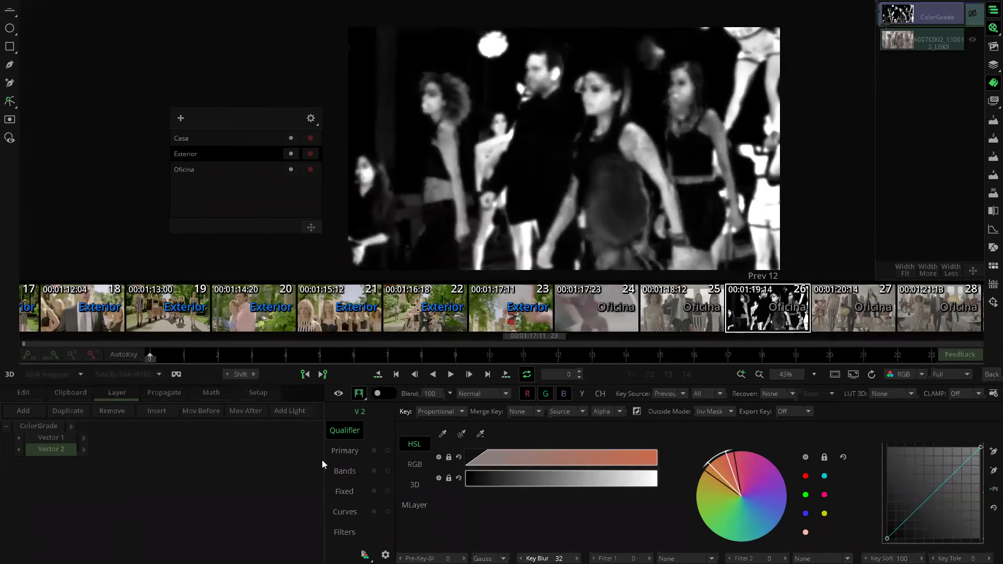
Brighten the keyed skin tones with Vector 2's gain at about 23.97 red, 20.51 green and 23.94 blue
click(358, 393)
click(344, 451)
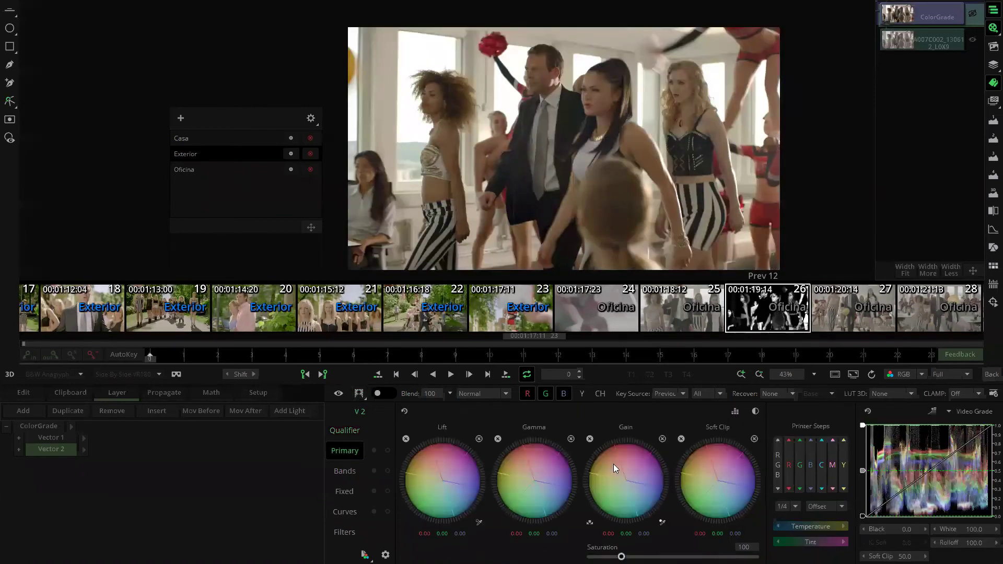
scroll(632, 471, up, 6)
drag(645, 489, 635, 469)
scroll(635, 469, up, 1)
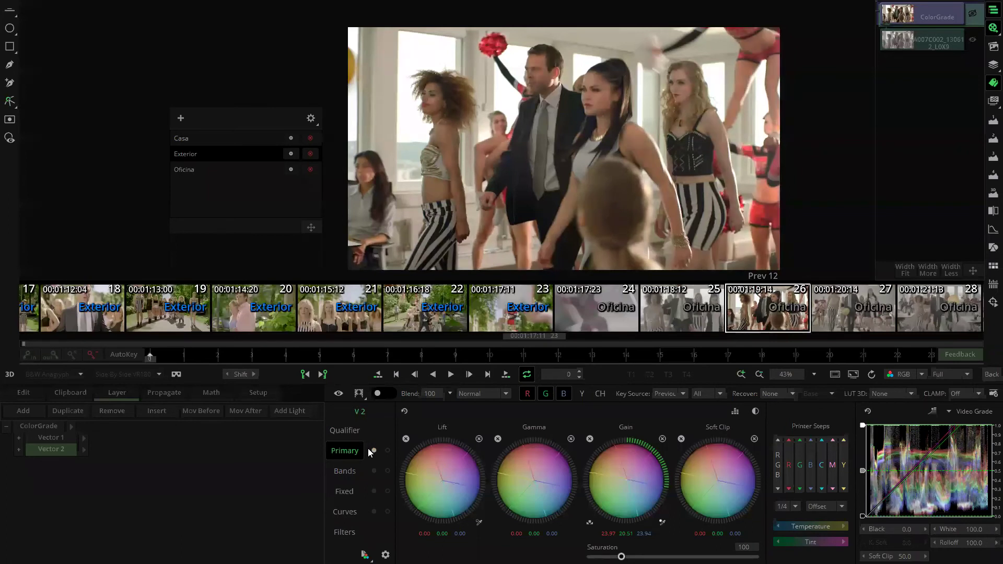
Propagate shot 26's complete ColorGrade, with both vectors, to the Oficina gang
click(40, 426)
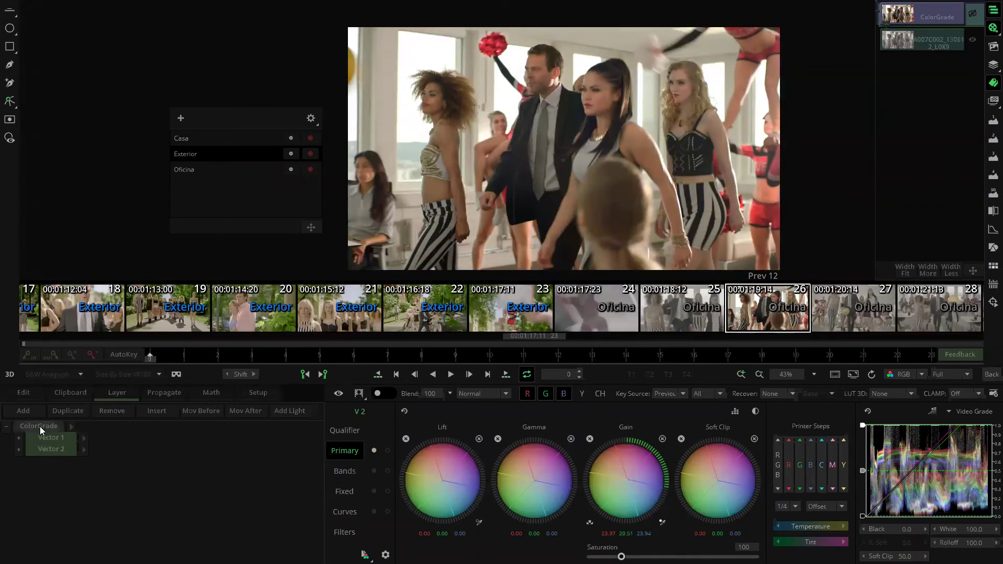
click(164, 393)
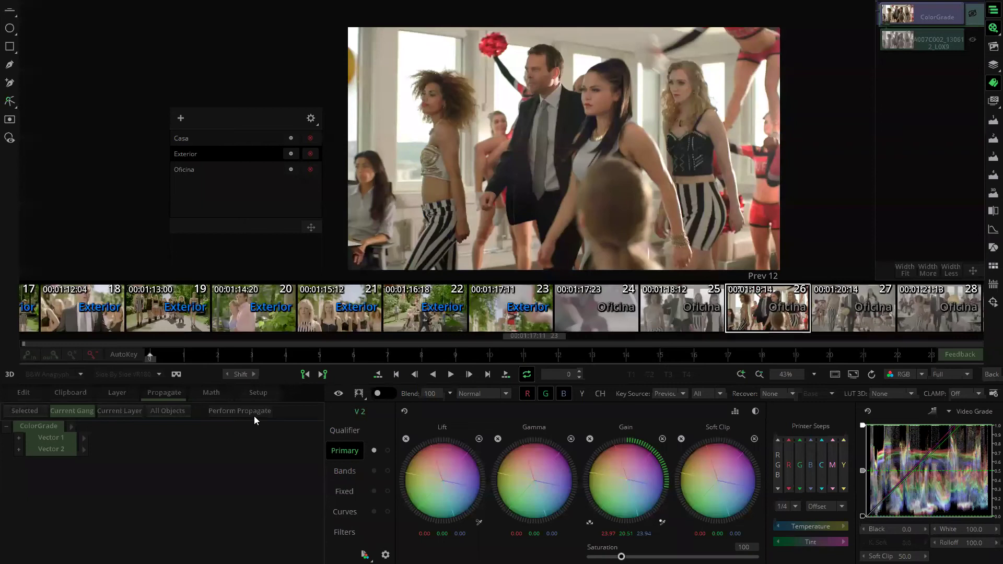
click(238, 169)
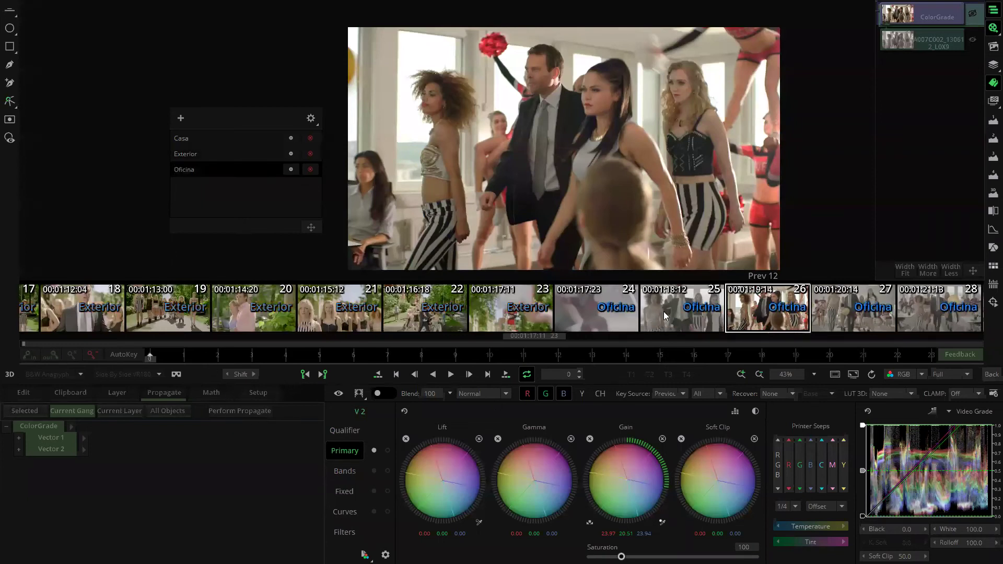
Check the propagated grade on Oficina shots 27 to 31
click(816, 318)
click(947, 315)
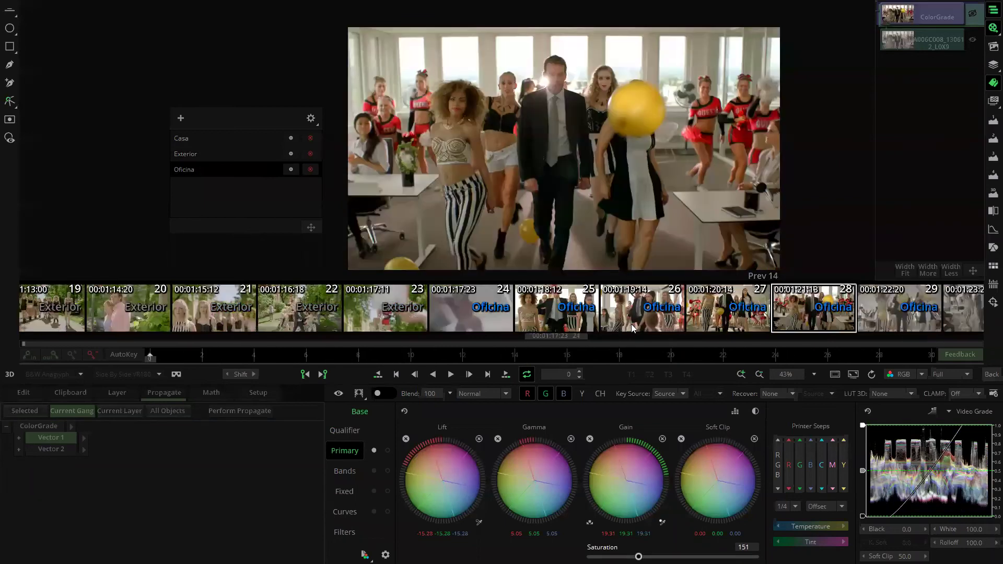
click(757, 316)
click(814, 313)
click(869, 312)
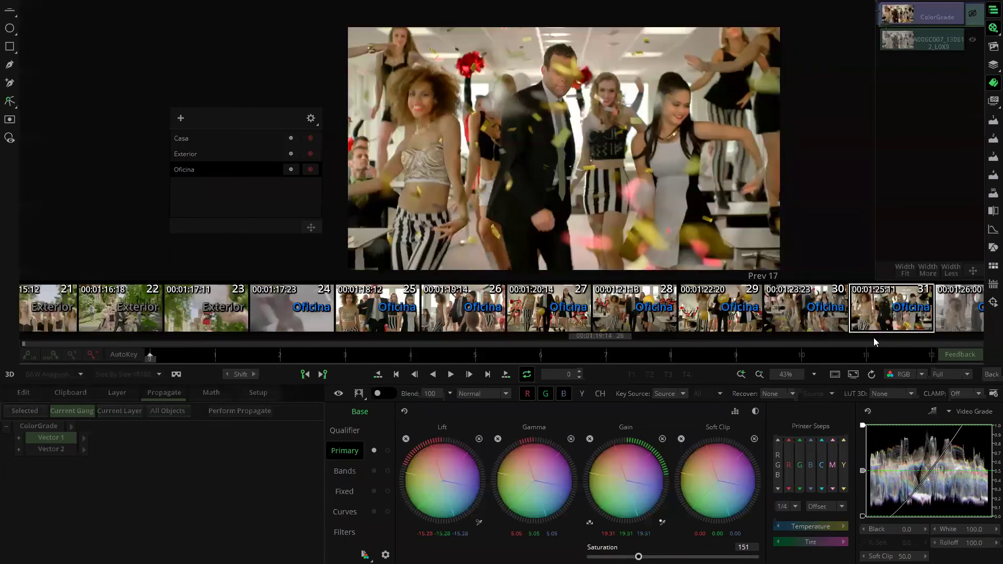
Return to the timeline and open the ColorGrade effect of the wide cheerleader shot 14
click(990, 375)
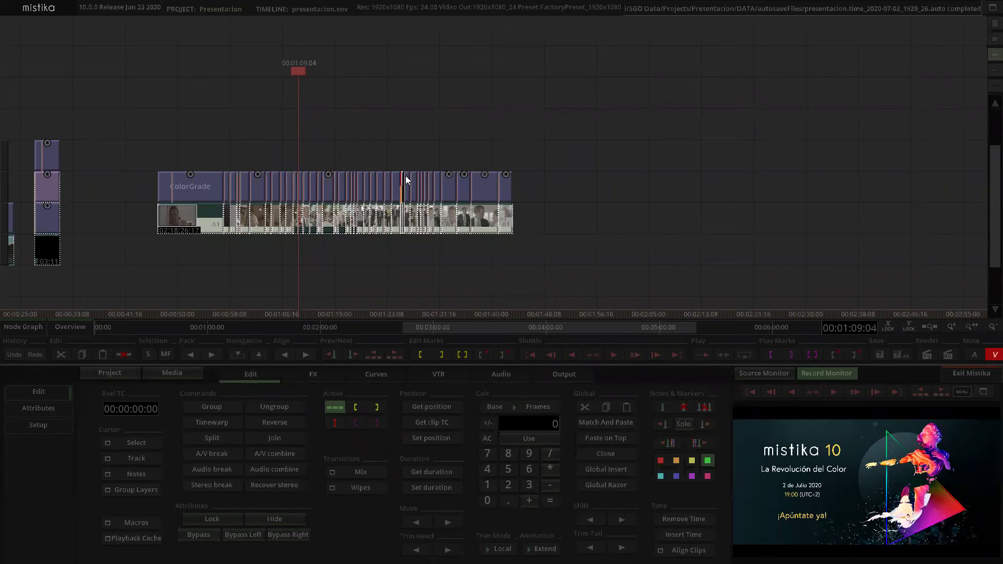
scroll(319, 225, up, 5)
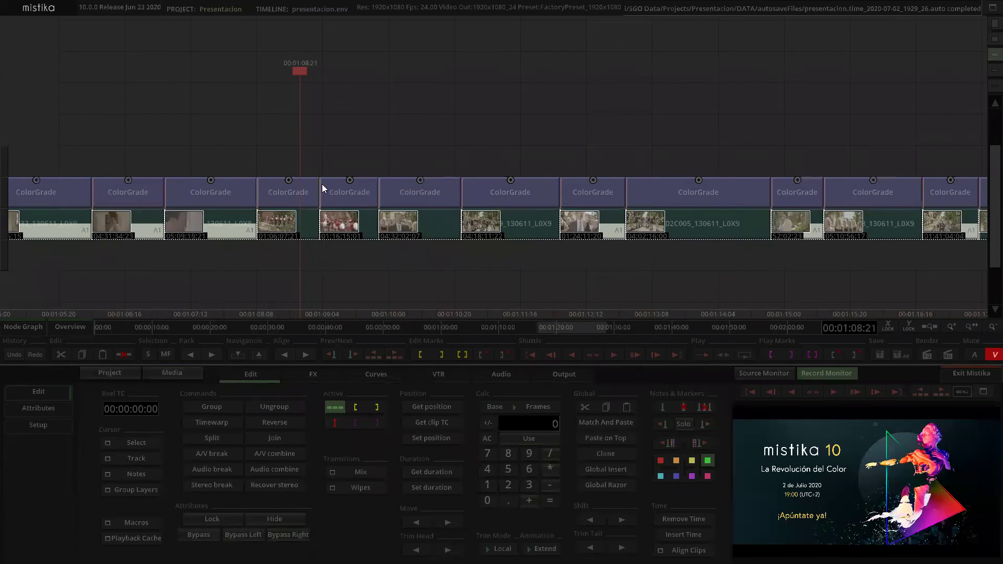
click(299, 195)
double_click(299, 194)
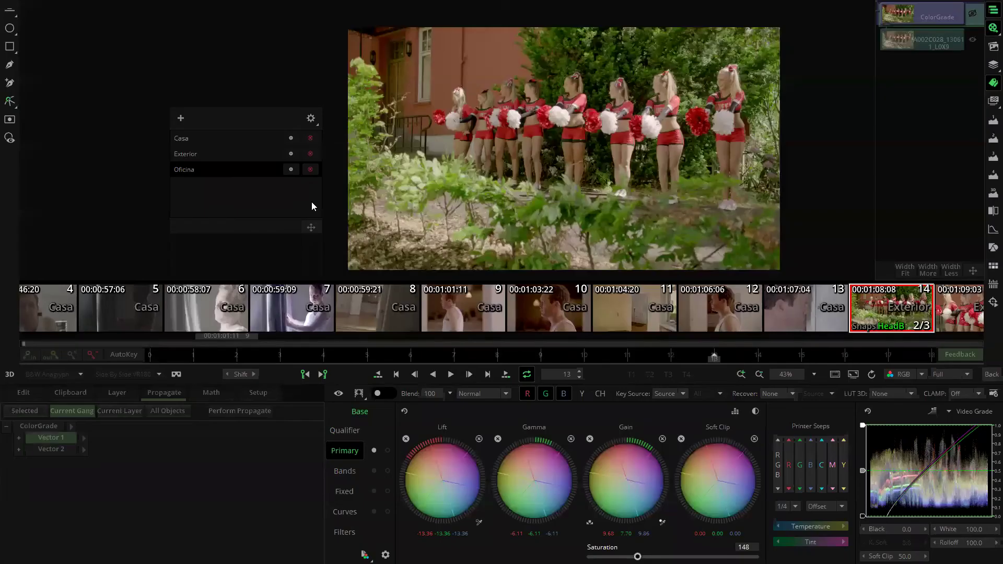
Add an Enhance effect on top of shot 14's ColorGrade in the timeline
click(333, 378)
click(331, 377)
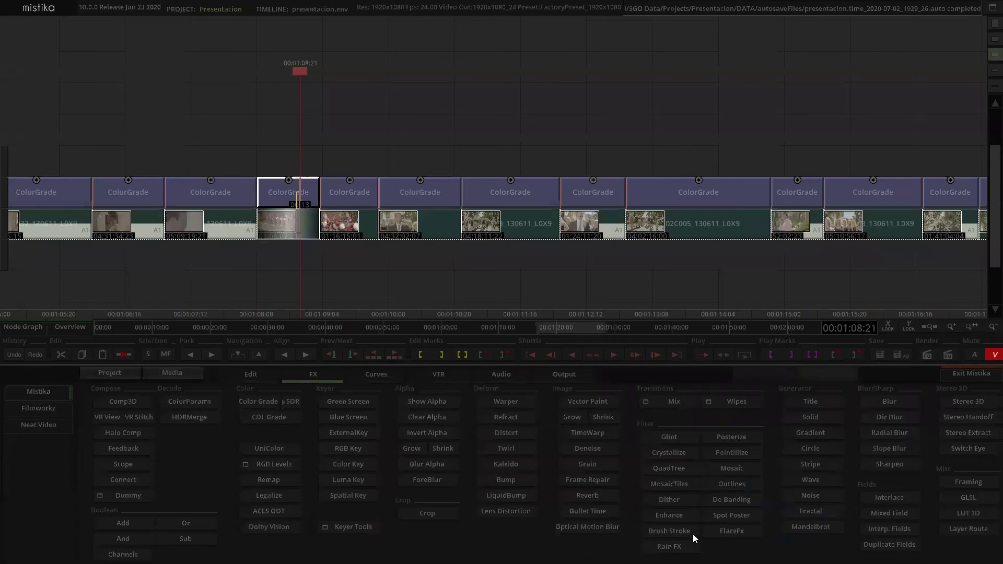
click(669, 515)
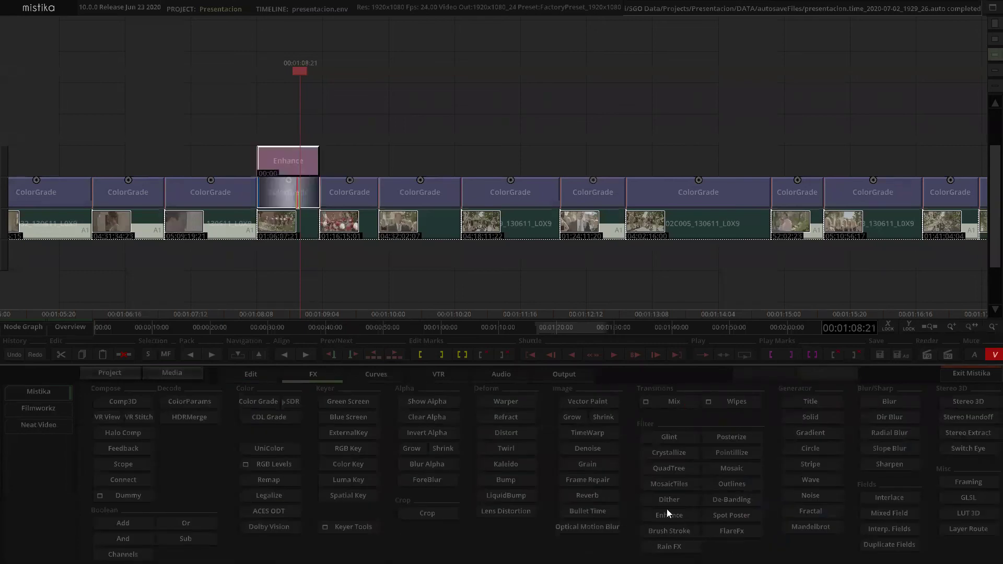
Open shot 14's Enhance effect, set its Radius High to 1.4 and hide the gang list
double_click(311, 156)
scroll(542, 198, up, 3)
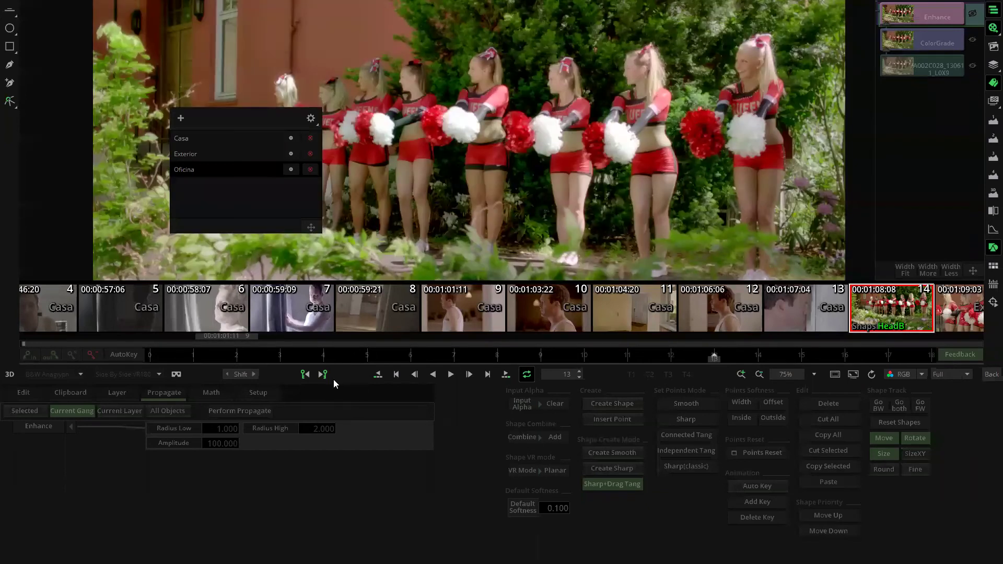
click(313, 428)
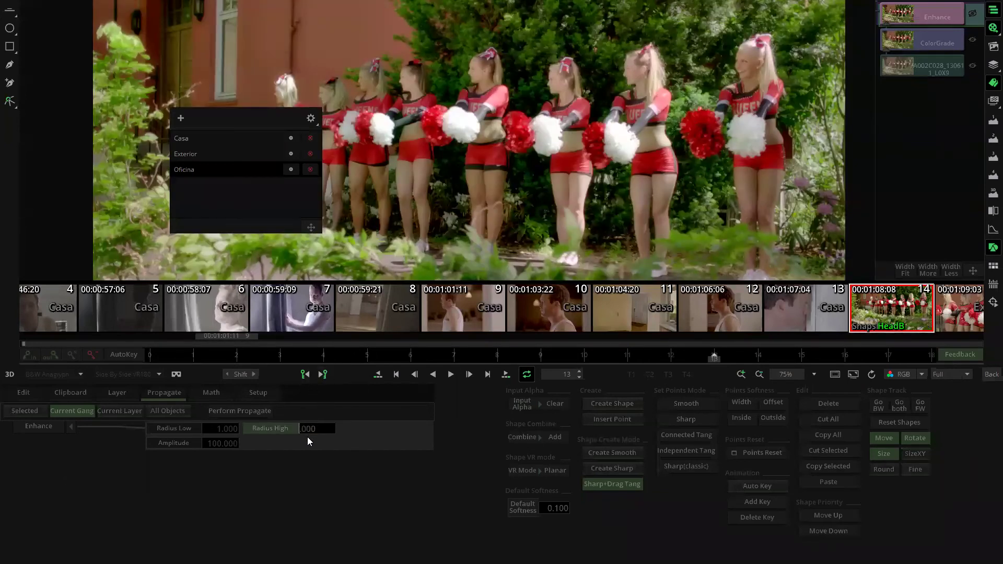
text(1.4)
key(Return)
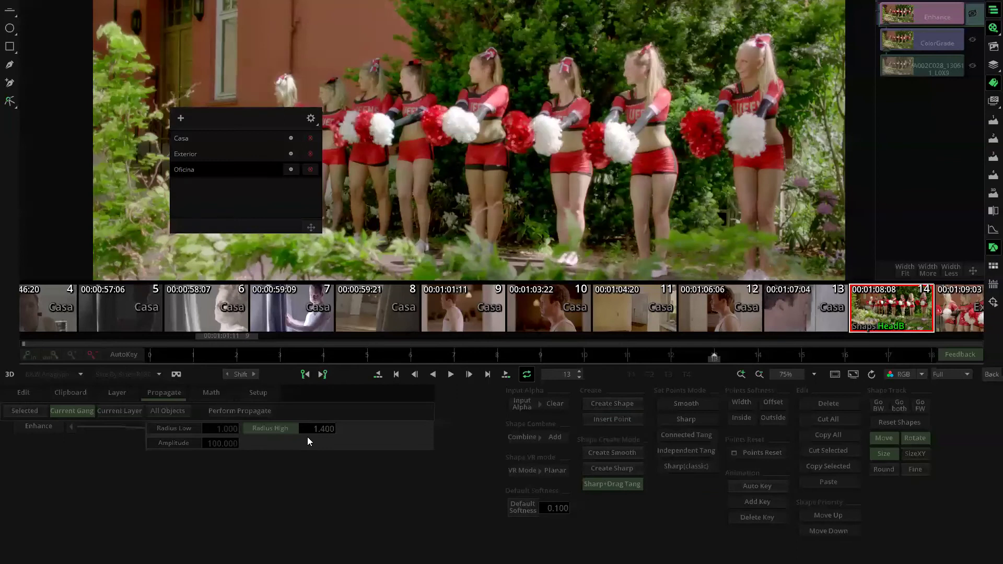
click(993, 83)
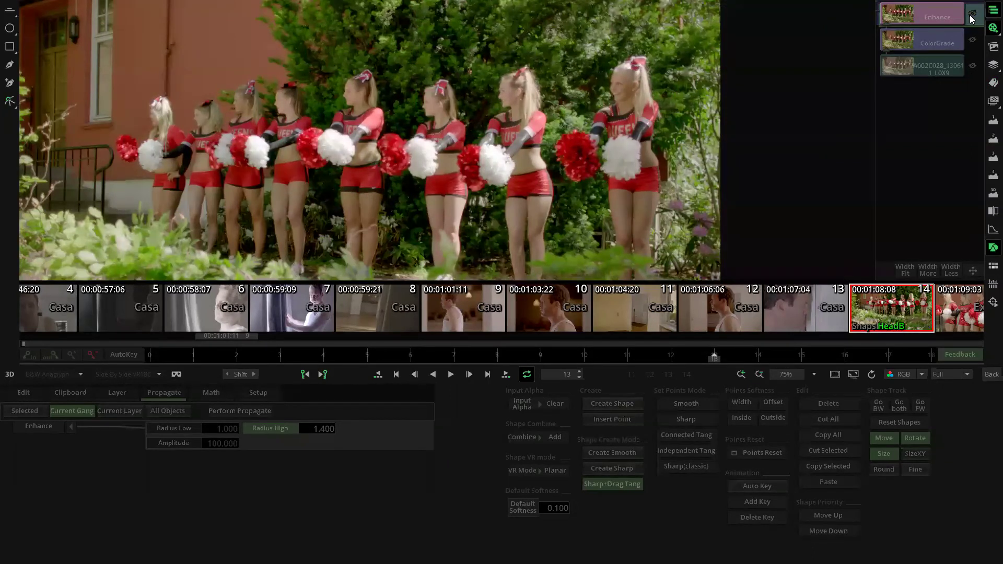
Return to the timeline, cut the adjusted Enhance effect and paste it back onto shot 14's ColorGrade
click(991, 374)
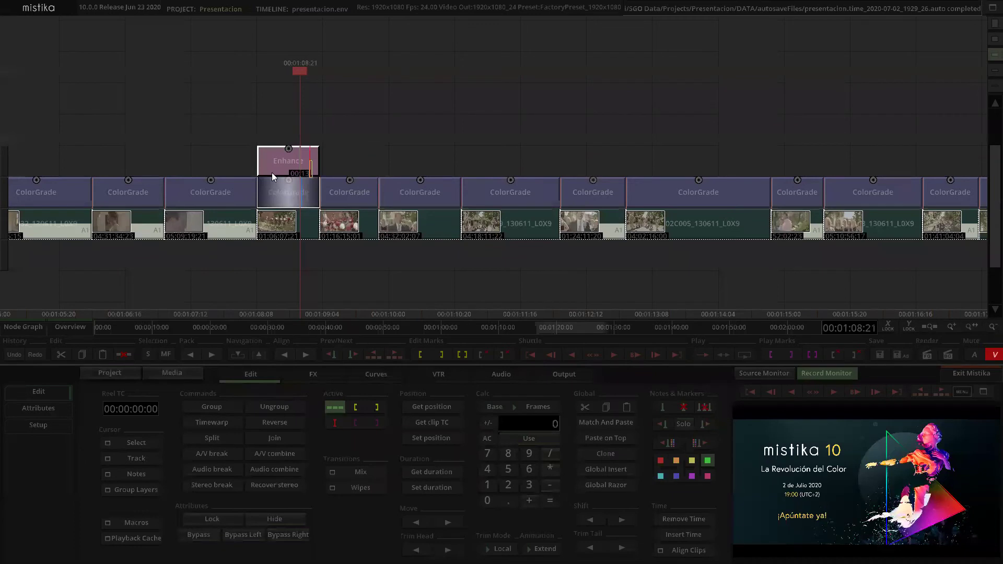
key(ctrl+x)
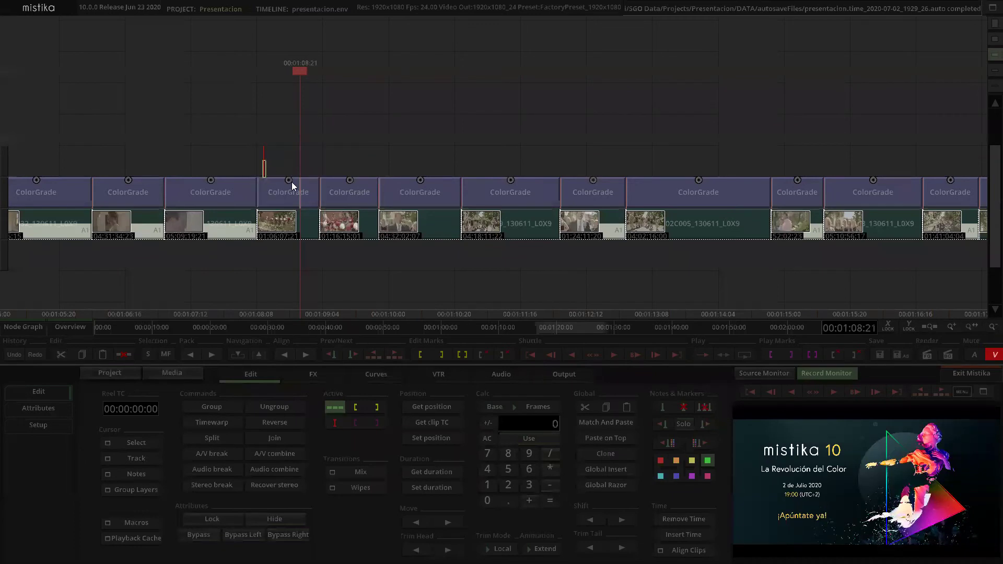
click(282, 192)
key(ctrl+v)
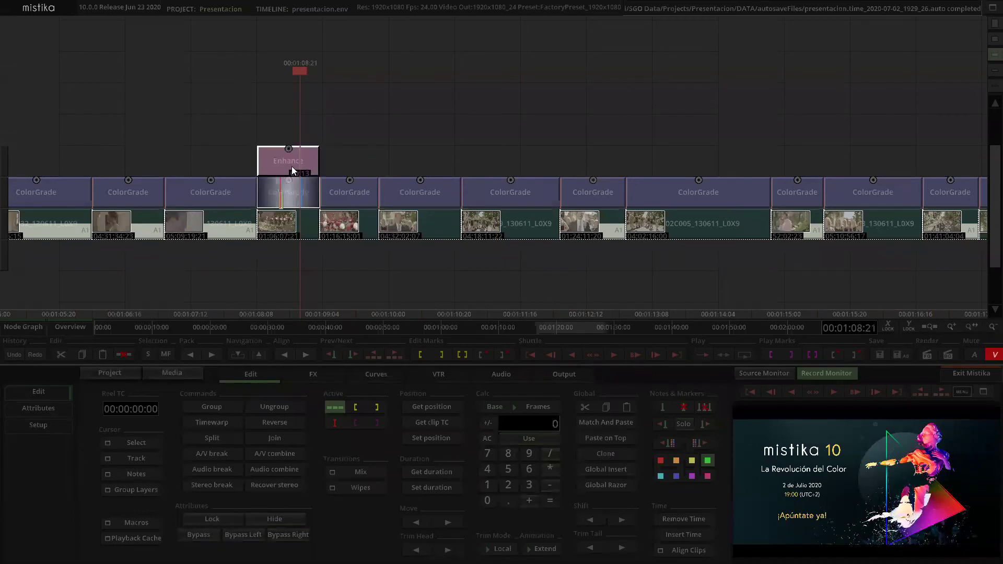
Paste the Enhance effect onto the ColorGrades of the nine remaining Exterior shots following shot 14
scroll(425, 184, down, 2)
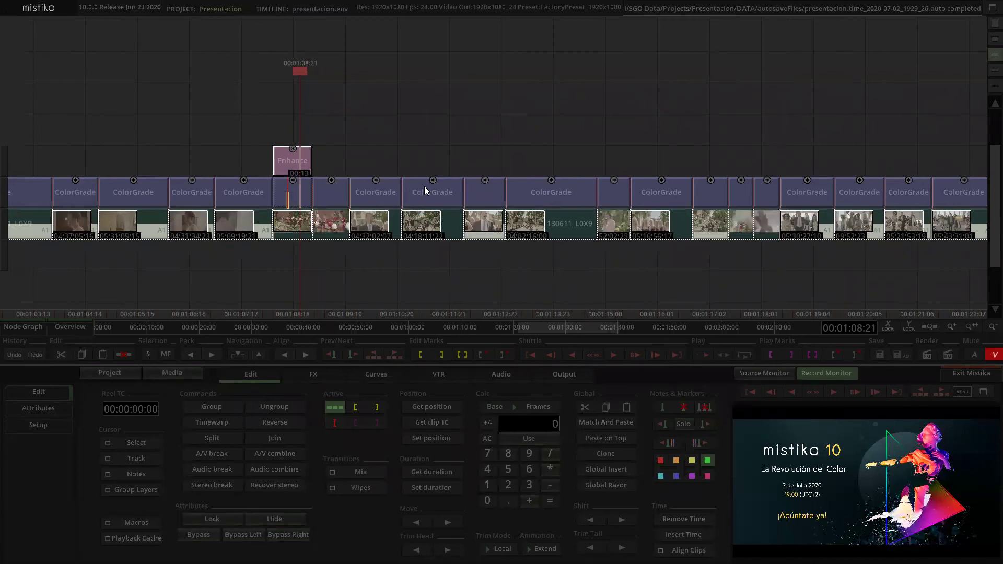
scroll(424, 186, down, 2)
drag(317, 146, 562, 177)
key(ctrl+v)
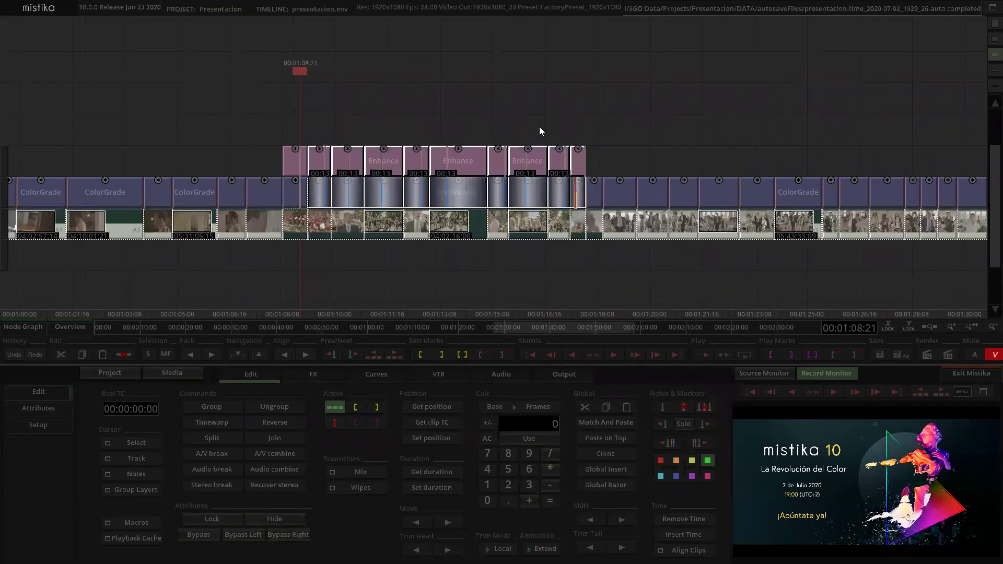
click(518, 124)
Open the ColorGrade of the dark Casa shot 5 and examine the noise in its shadows
scroll(415, 144, down, 1)
drag(178, 119, 446, 132)
scroll(447, 130, up, 2)
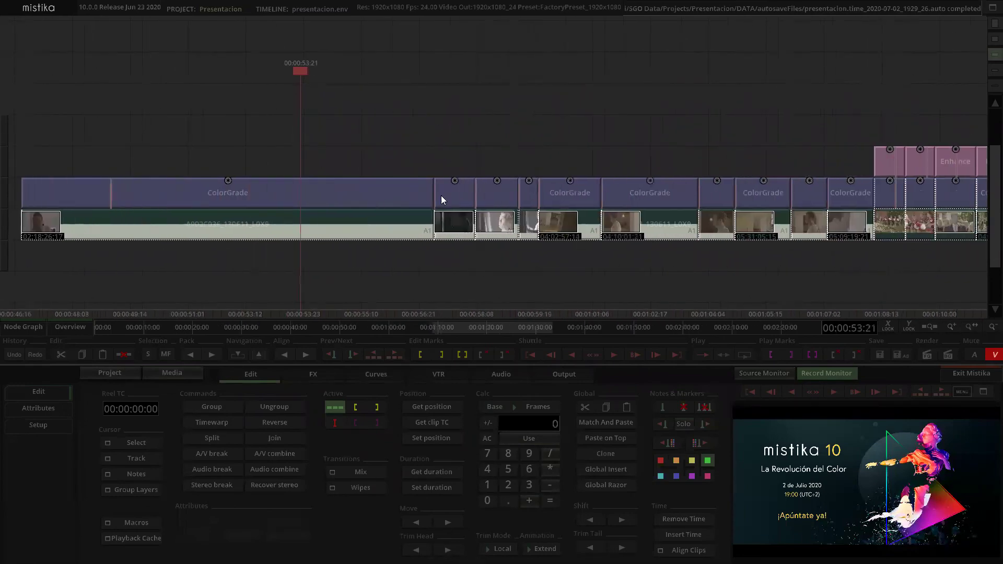
double_click(441, 197)
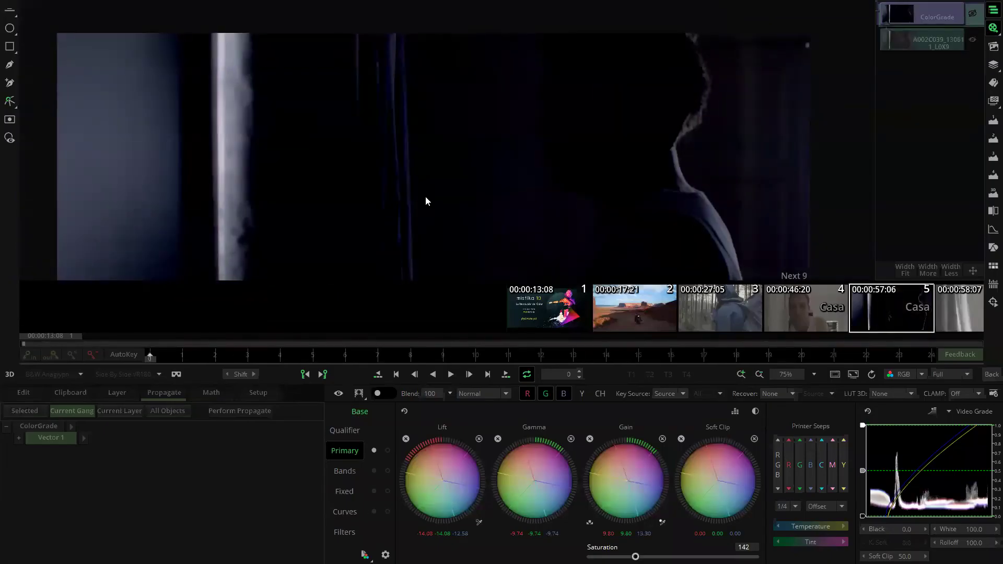
scroll(439, 188, up, 4)
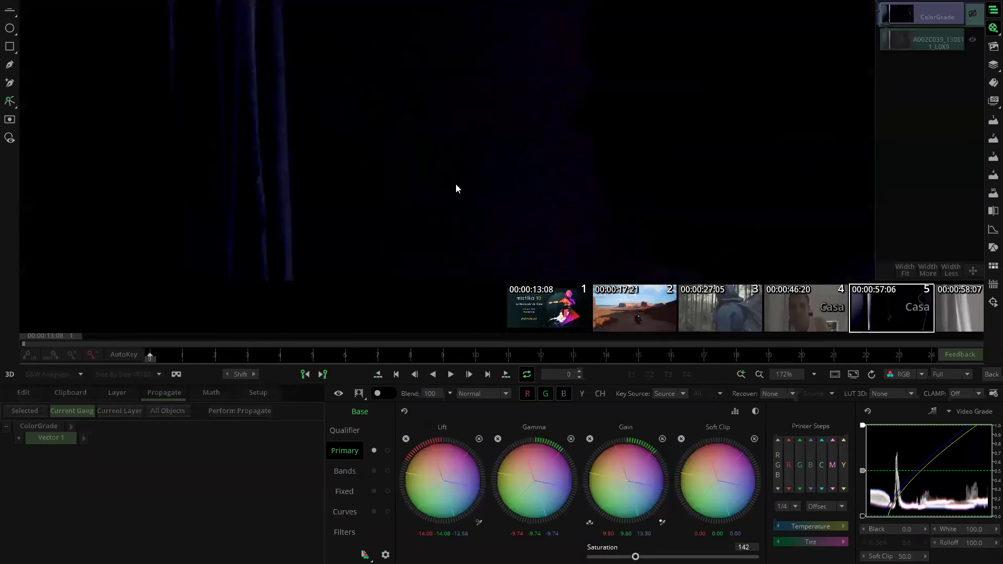
scroll(460, 188, up, 3)
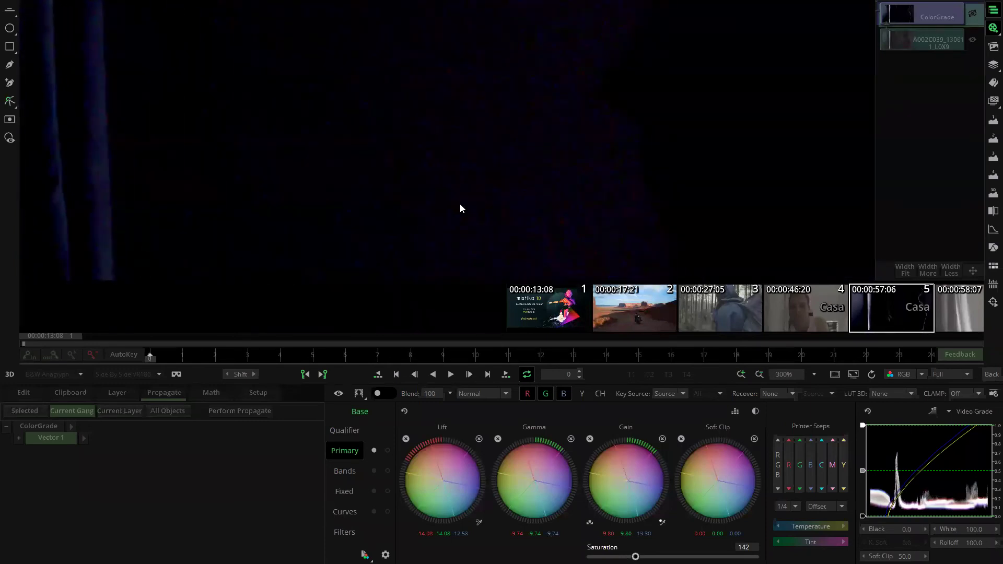
Add a second Color Grade on top of shot 5's existing grade in the timeline and open it
click(990, 374)
click(313, 375)
click(264, 401)
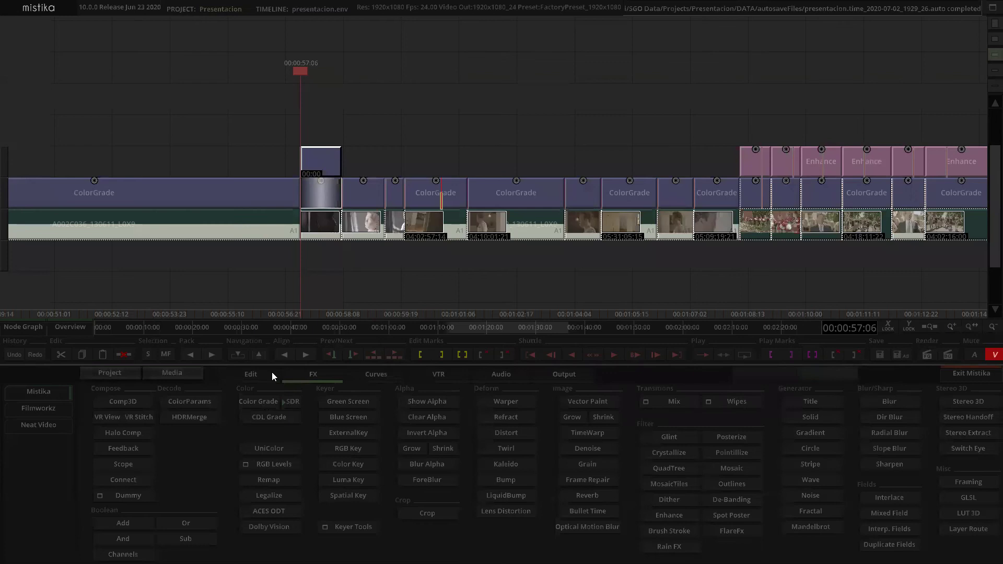
double_click(315, 152)
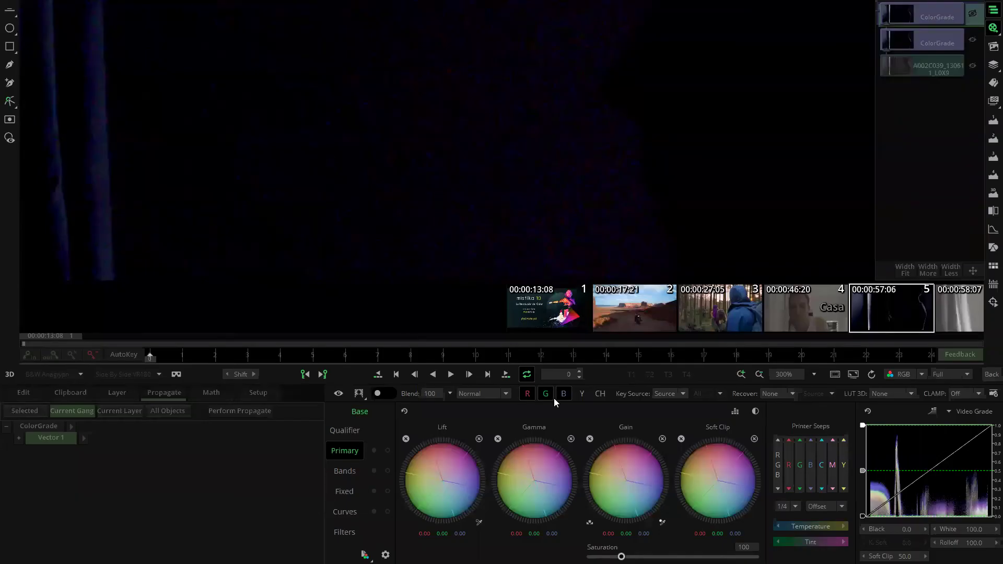
Enable the CH channel for shot 5's second ColorGrade and set its Gauss blur filter to 16
click(600, 395)
click(345, 511)
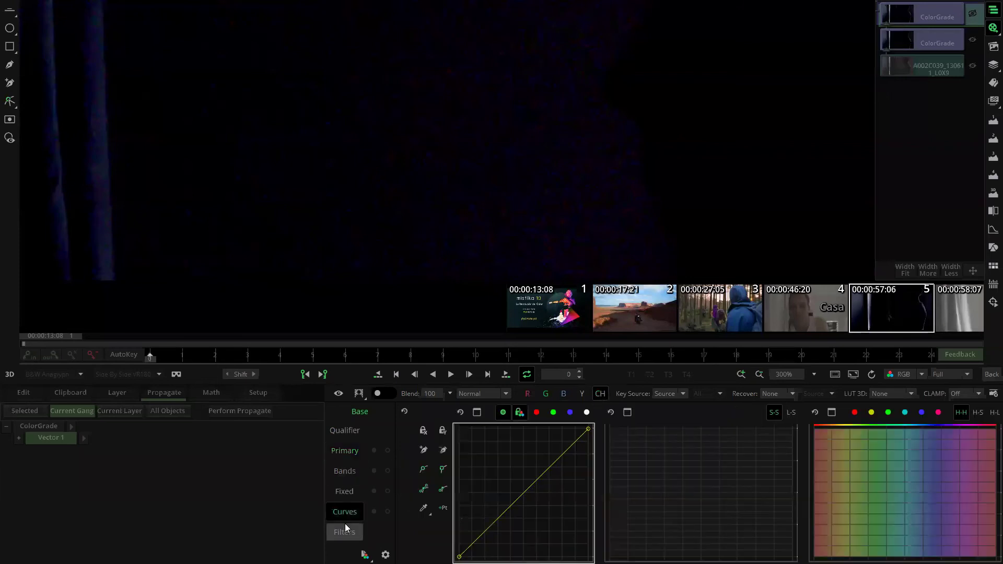
click(345, 531)
drag(468, 442, 503, 440)
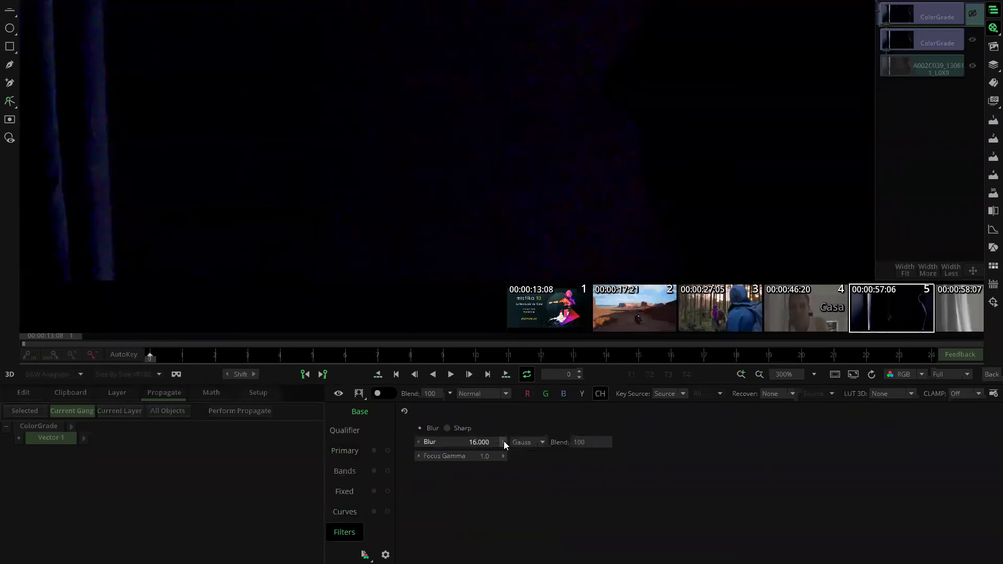
scroll(412, 263, down, 3)
scroll(414, 256, down, 4)
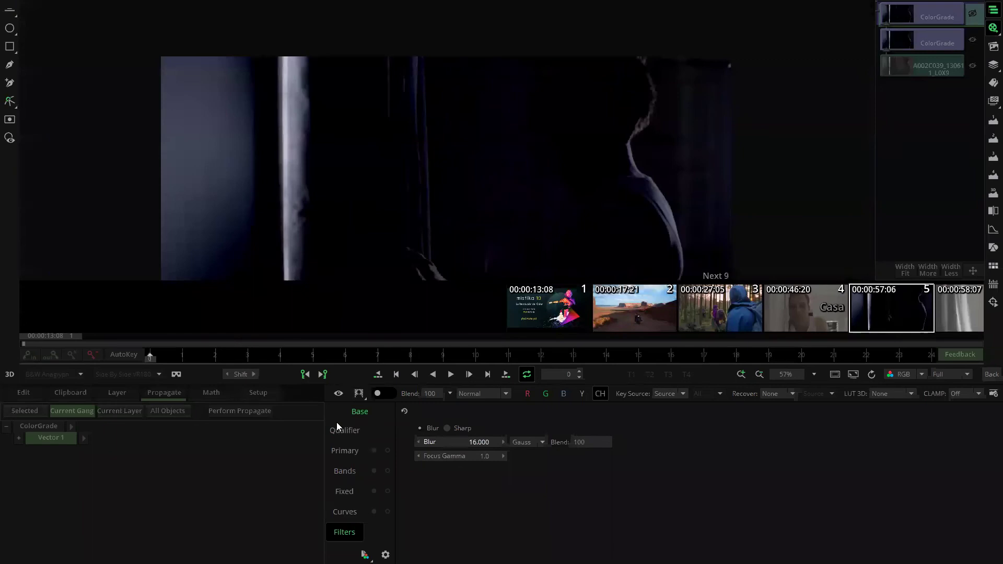
Raise the Lift of shot 5's lower ColorGrade to about -9.39, -9.39, -7.89
click(344, 450)
drag(421, 463, 481, 470)
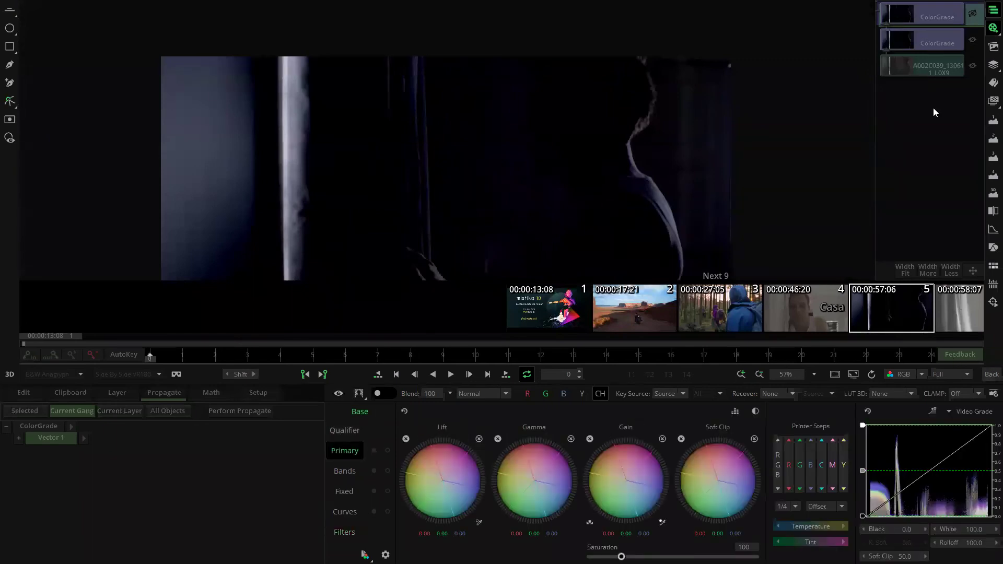
click(927, 51)
drag(466, 468, 476, 454)
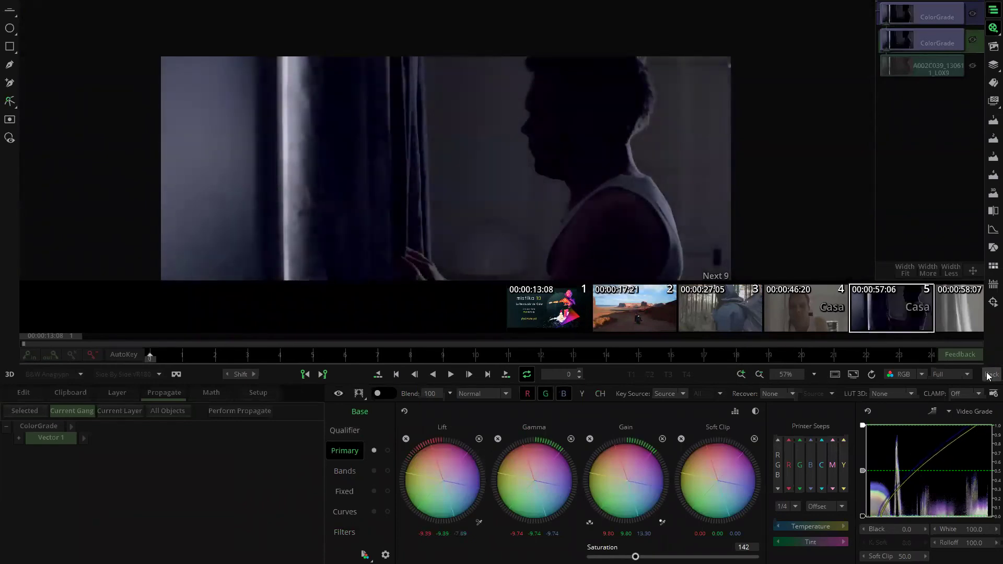
Return to the timeline and add a Denoise effect on top of shot 5's second ColorGrade
click(992, 374)
click(306, 167)
click(314, 375)
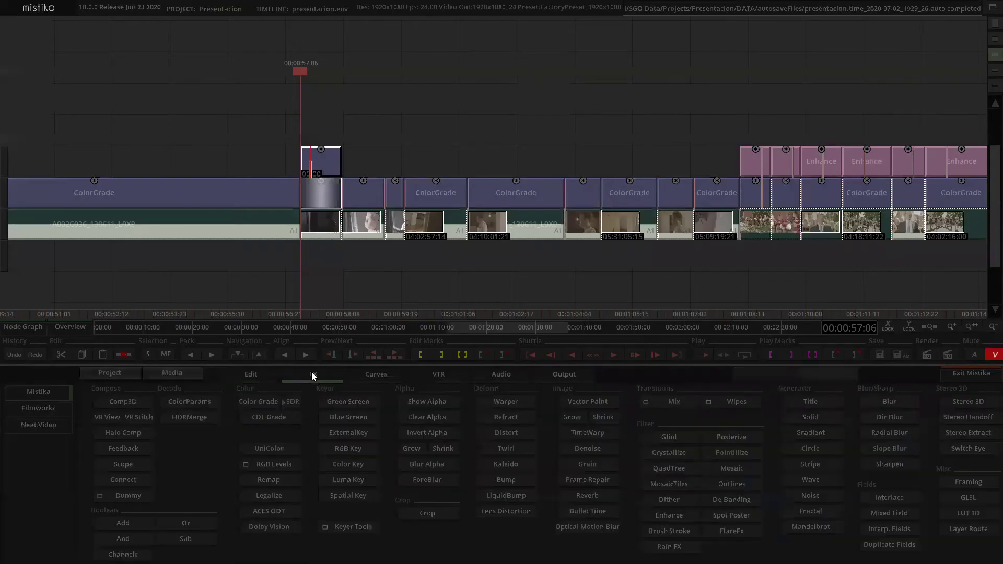
click(581, 449)
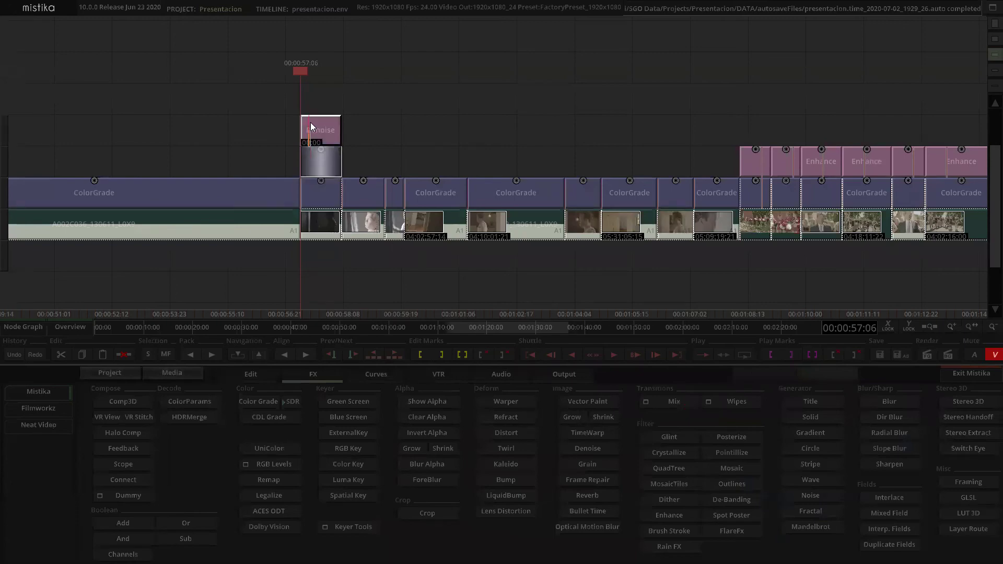
Open shot 5's Denoise effect, set its scope to 7frames and inspect the cleaned image
double_click(310, 130)
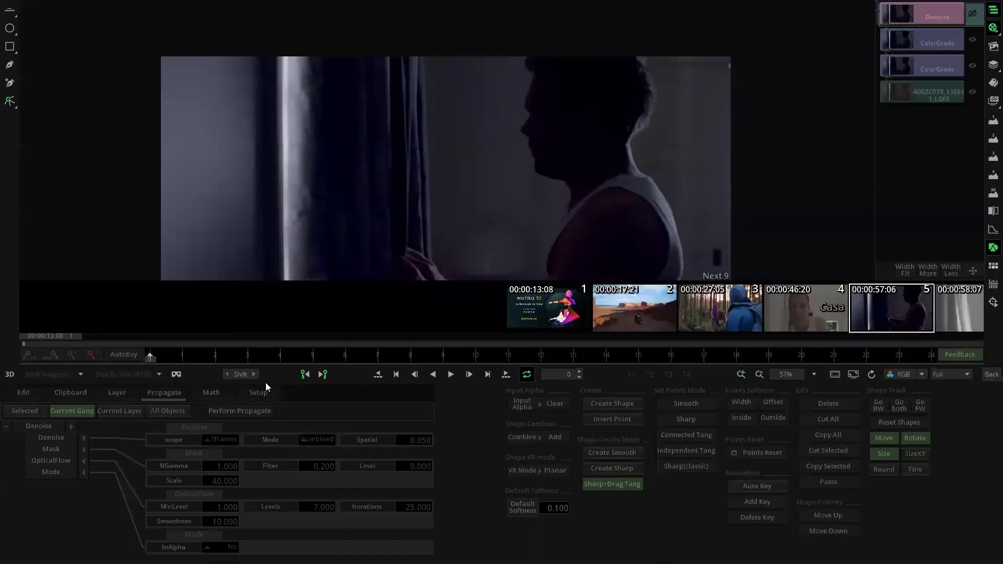
click(215, 440)
click(219, 393)
scroll(316, 208, up, 5)
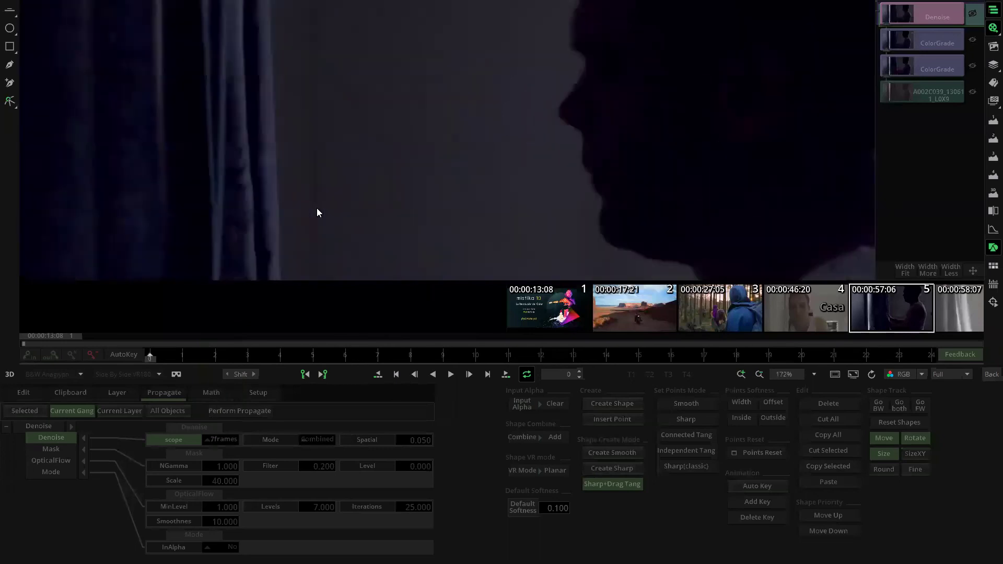
Reopen shot 5's effect stack from the timeline and review its lower ColorGrade beneath the Denoise
click(989, 374)
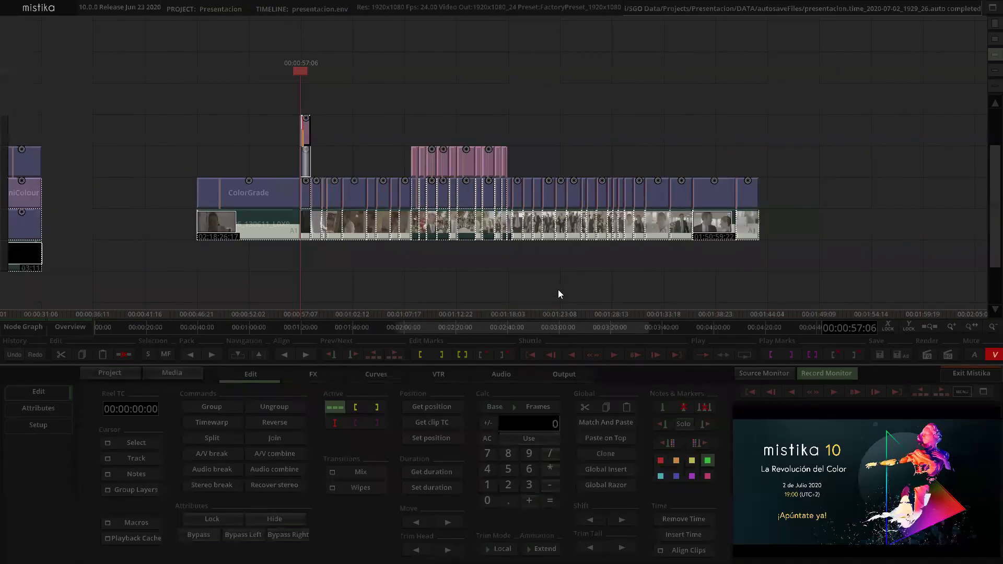
double_click(307, 127)
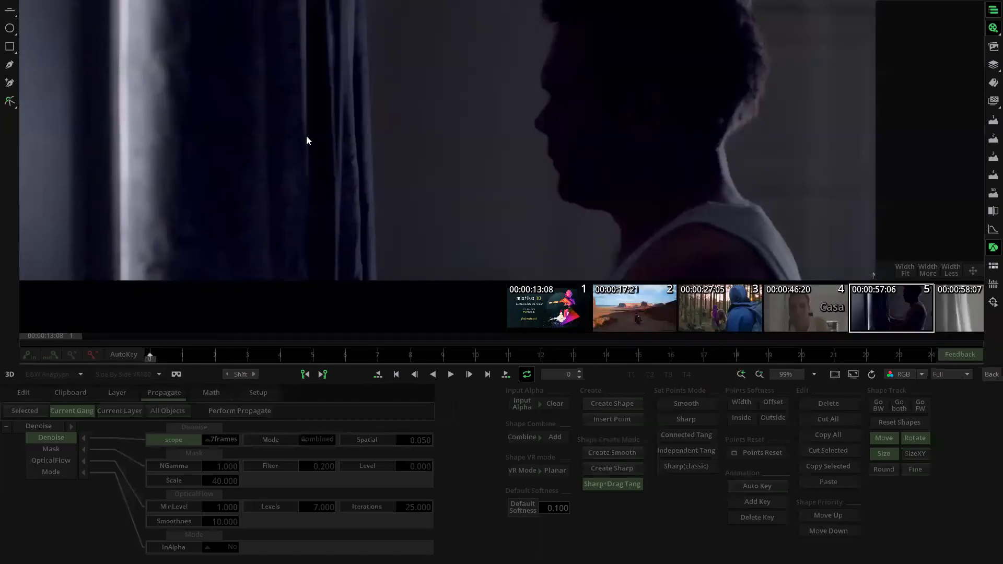
click(910, 62)
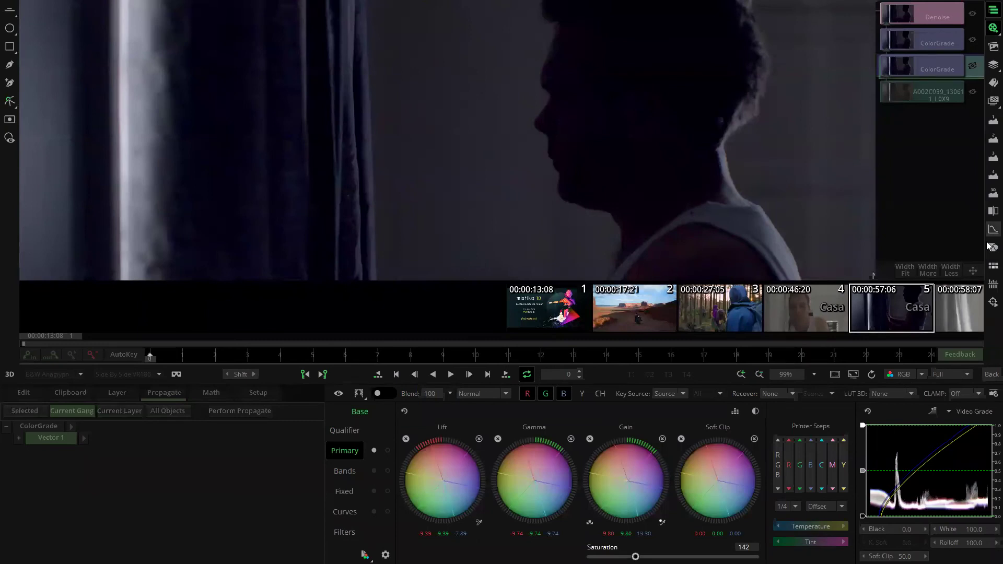
click(991, 374)
scroll(548, 213, down, 5)
scroll(587, 210, up, 4)
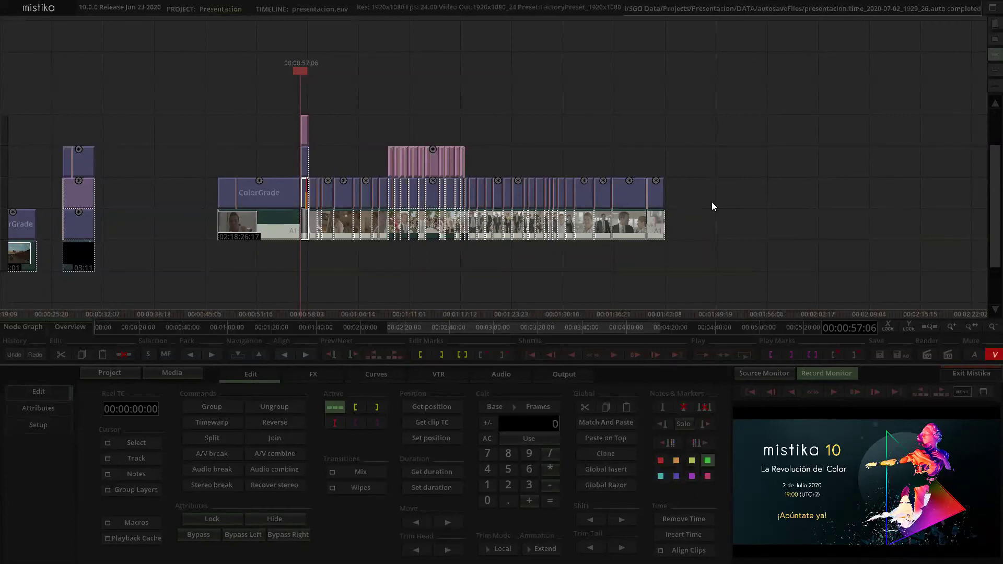
scroll(712, 201, up, 3)
click(441, 134)
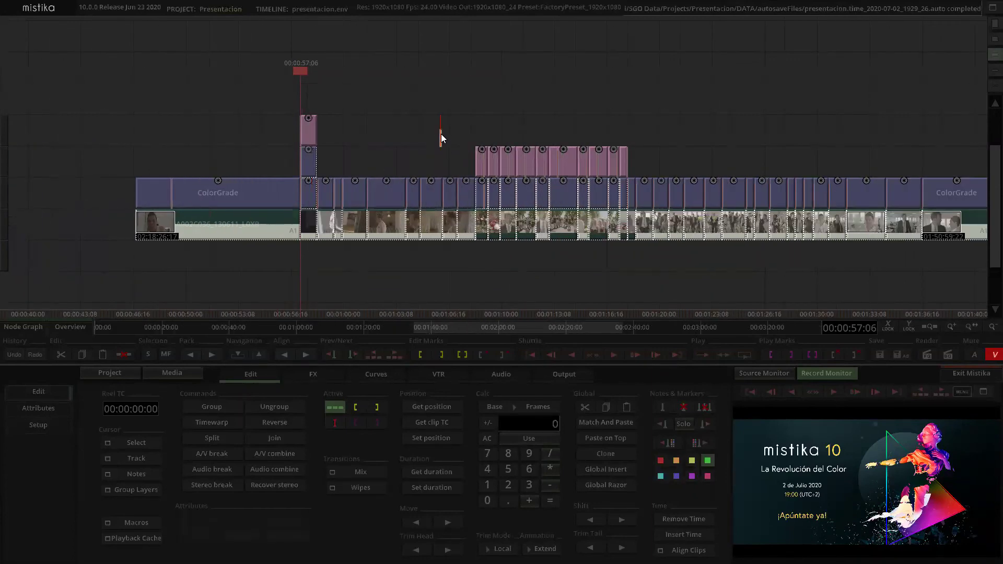
scroll(439, 131, up, 4)
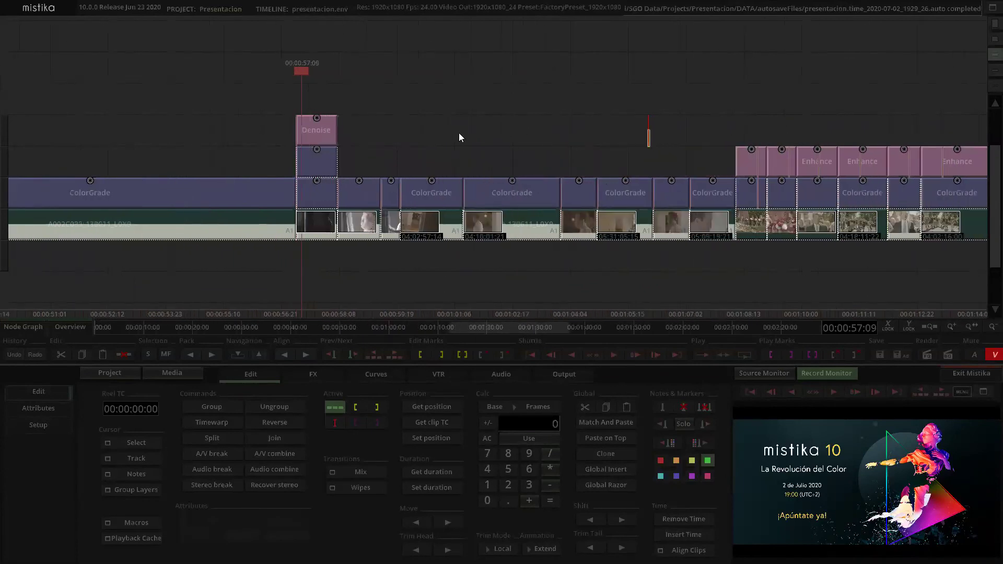
scroll(460, 137, down, 2)
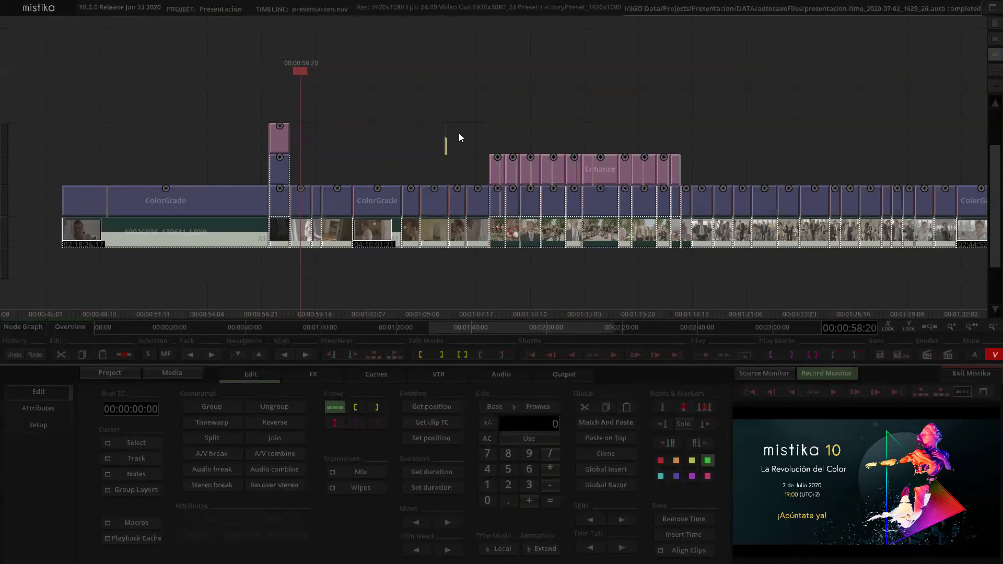
scroll(459, 132, up, 3)
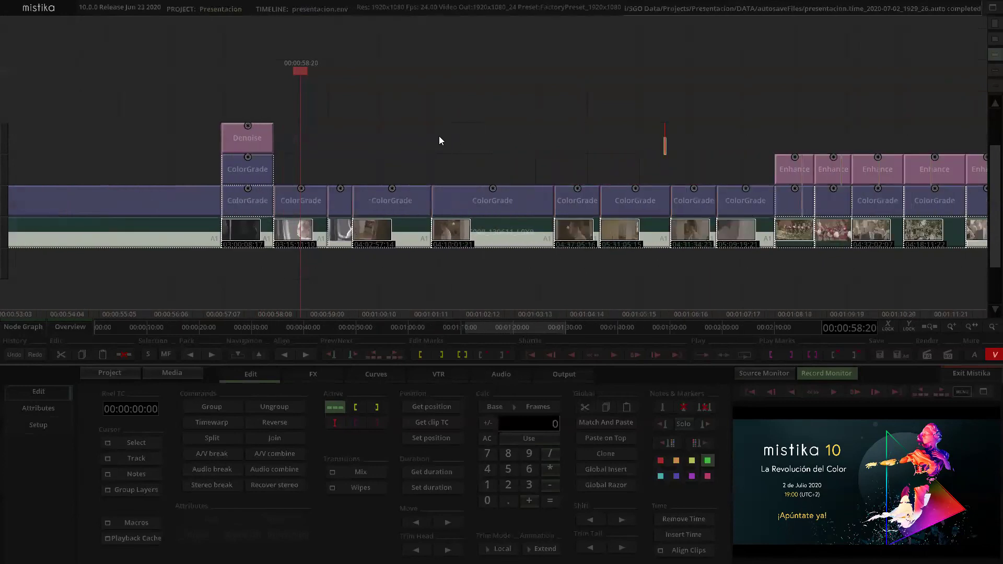
Display the available Filmworkz plug-in effects
scroll(555, 167, down, 1)
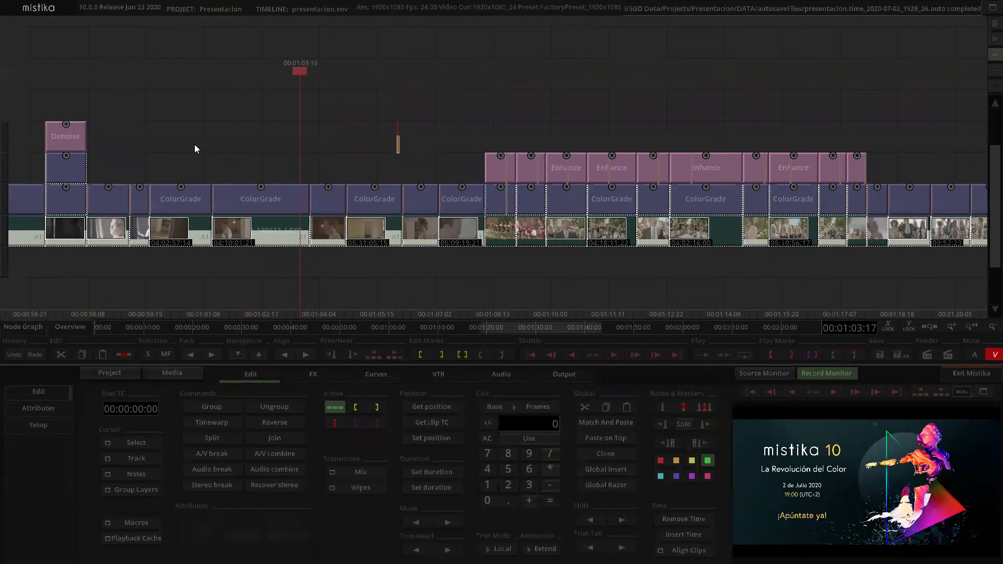
click(302, 385)
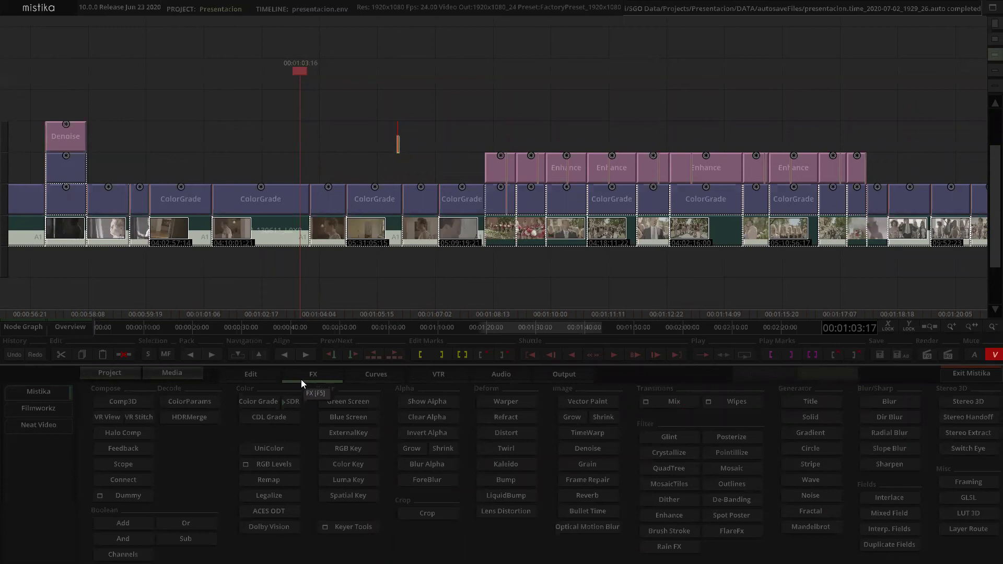
click(51, 410)
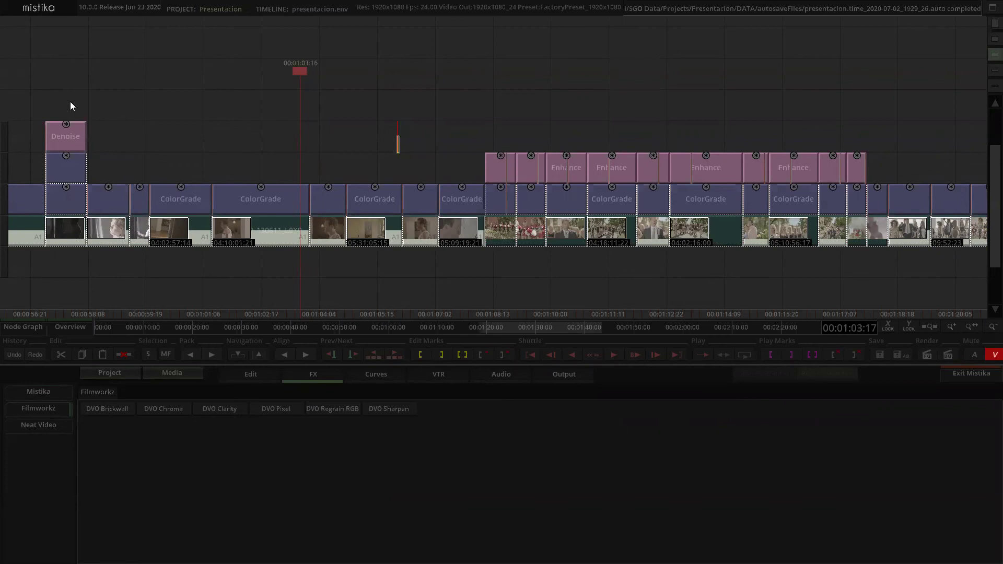
Replace the Denoise effect on top of shot 5's second ColorGrade with a DVO Clarity effect
drag(155, 145, 342, 151)
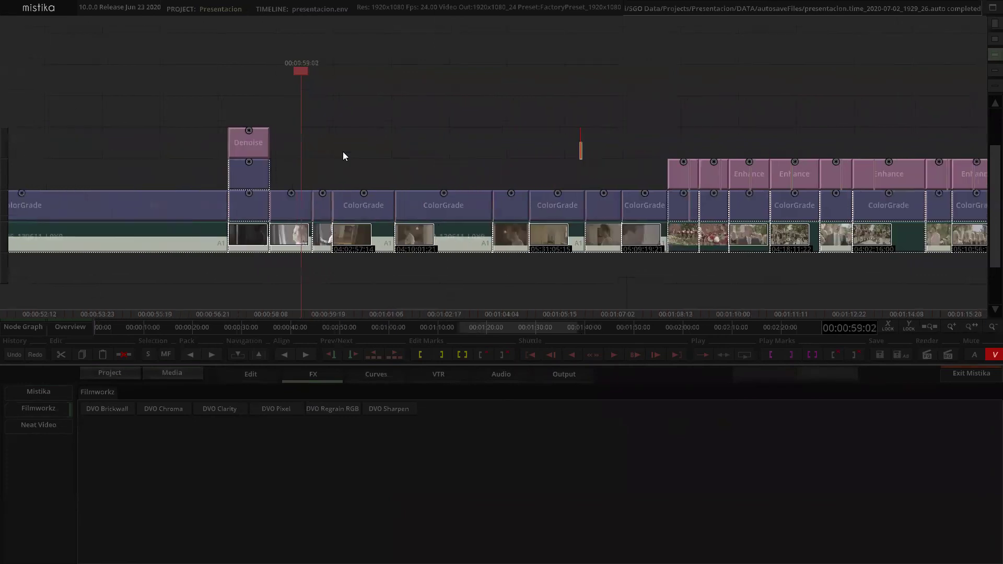
click(252, 148)
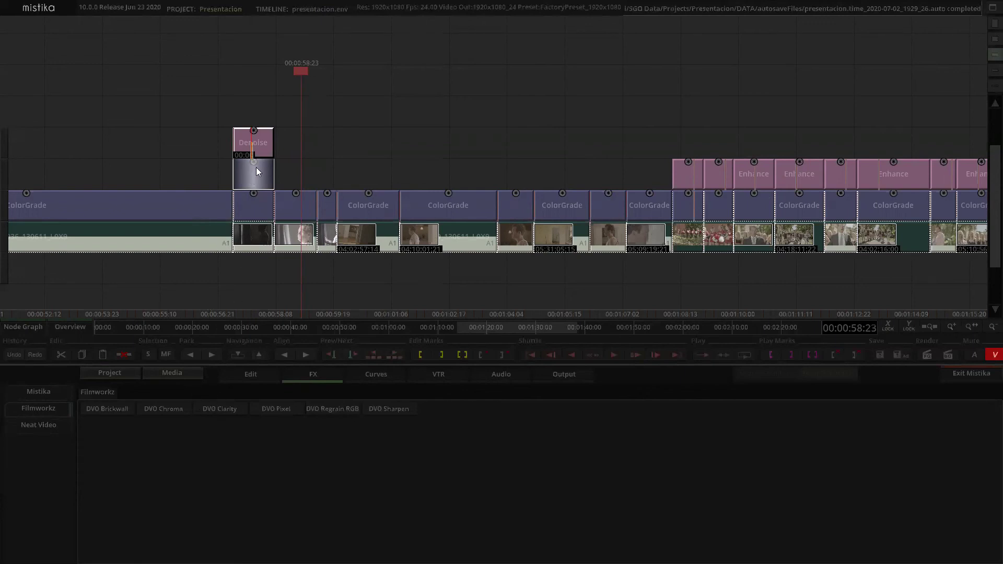
key(Delete)
click(213, 408)
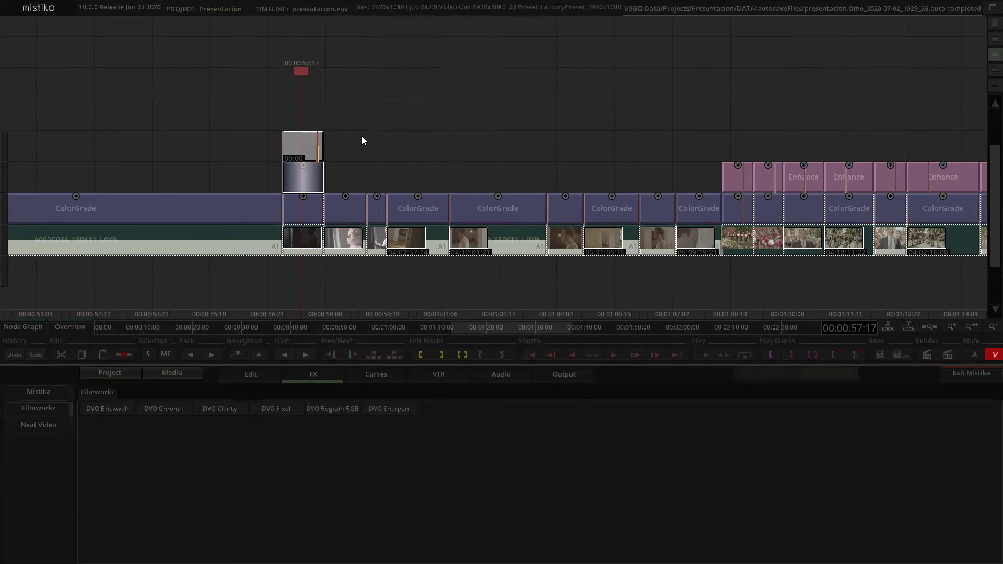
Open shot 5's DVO Clarity effect and compare the image with and without it in the blue channel, then return to the timeline
key(Return)
scroll(553, 133, up, 5)
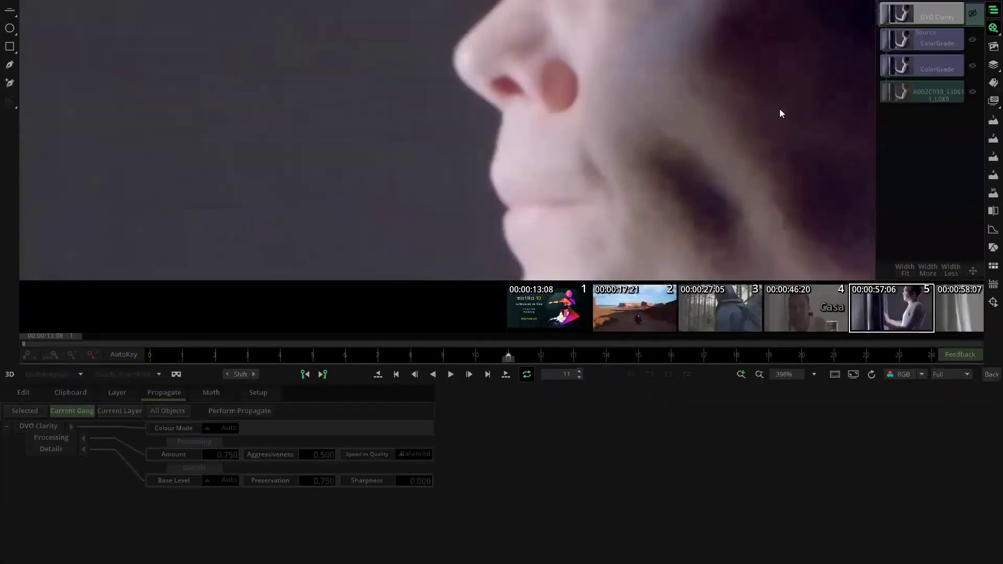
click(972, 15)
click(909, 375)
click(899, 411)
click(973, 16)
click(972, 15)
click(973, 15)
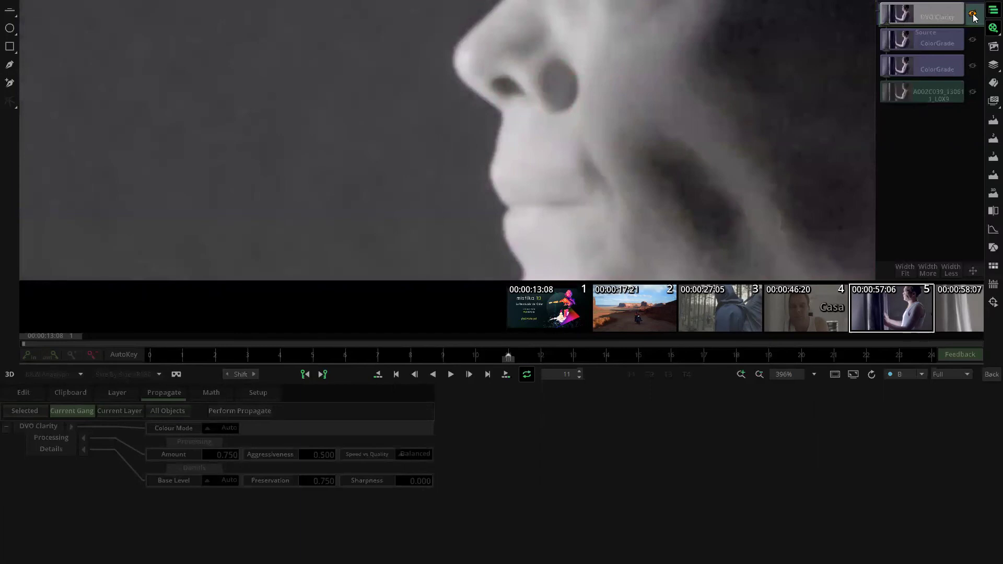
scroll(336, 180, down, 5)
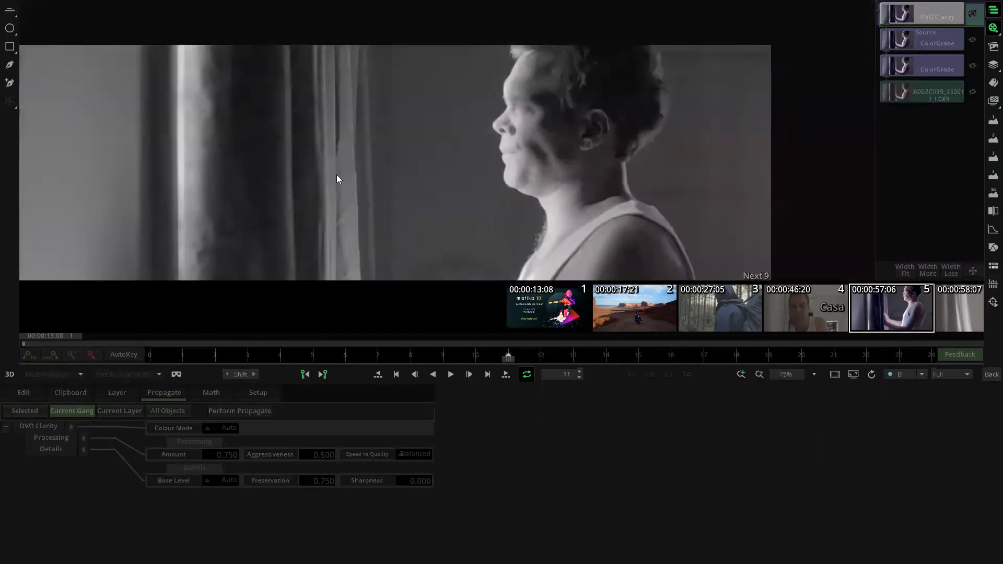
click(984, 375)
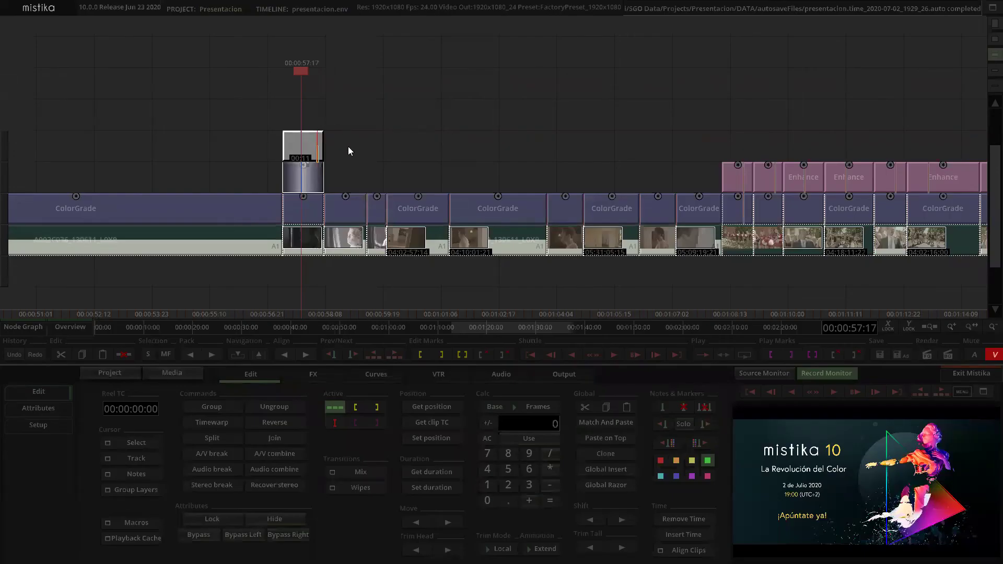
Open the office shots' ColorGrade, restore the RGB channel display and inspect shots 39 and 35 before returning to the timeline
scroll(348, 147, up, 2)
scroll(348, 149, down, 4)
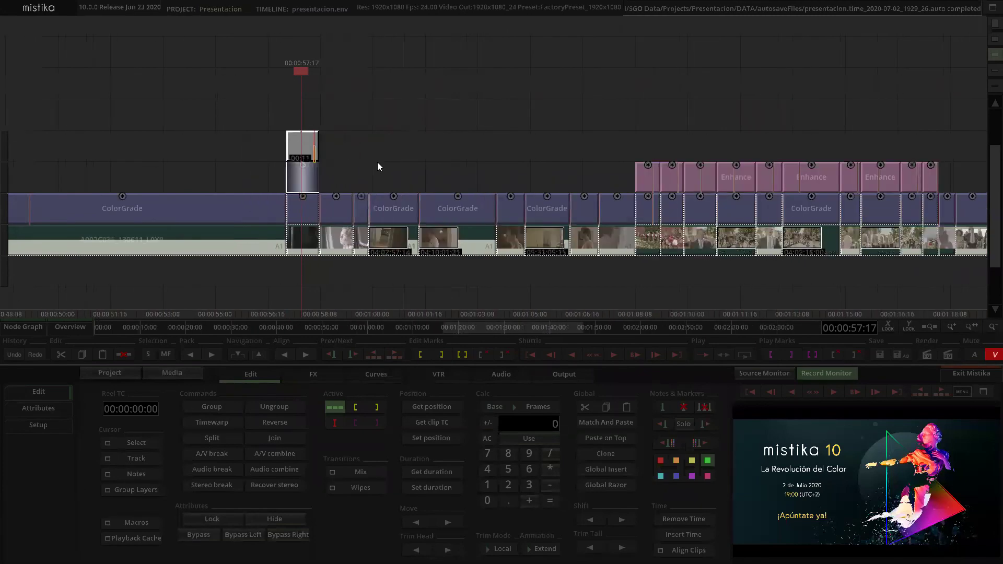
scroll(378, 158, down, 1)
drag(481, 148, 224, 112)
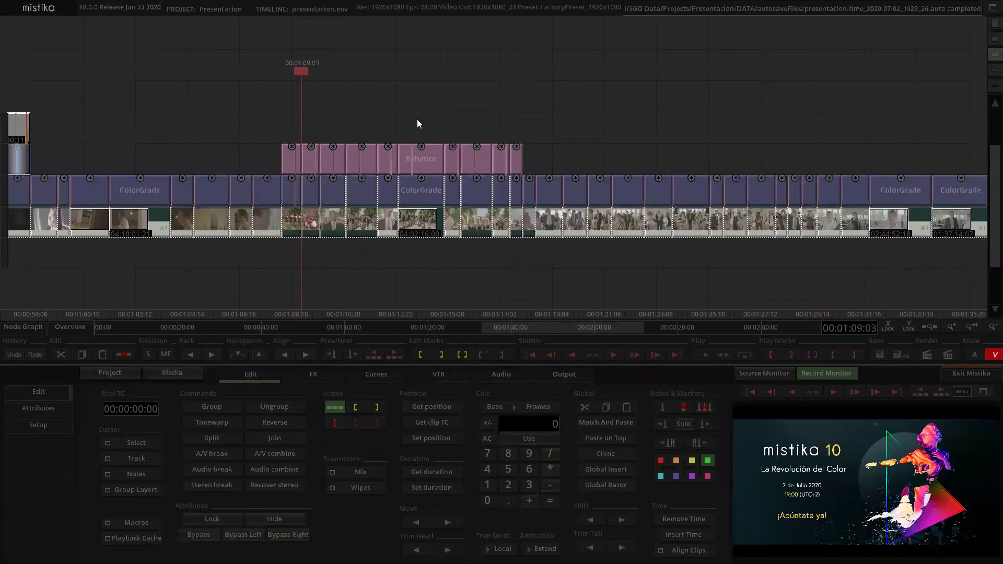
drag(417, 120, 328, 133)
drag(268, 207, 589, 211)
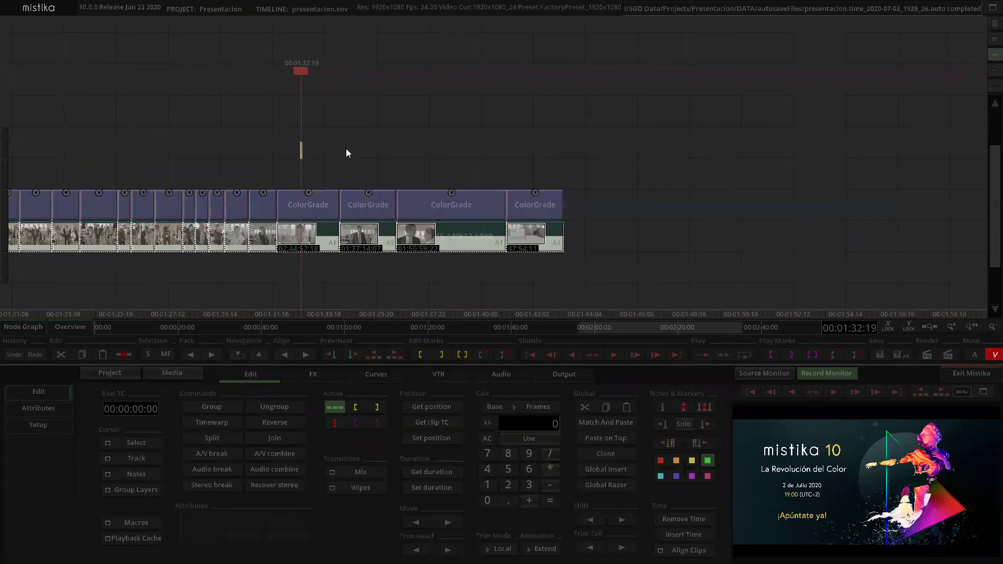
double_click(318, 206)
click(902, 374)
click(903, 380)
scroll(612, 228, down, 2)
scroll(612, 228, down, 1)
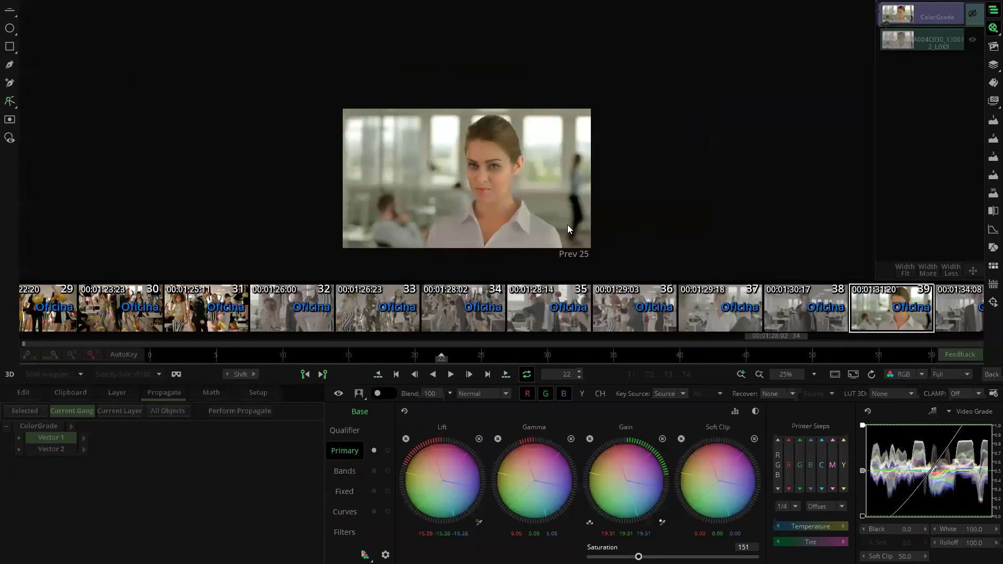
click(525, 359)
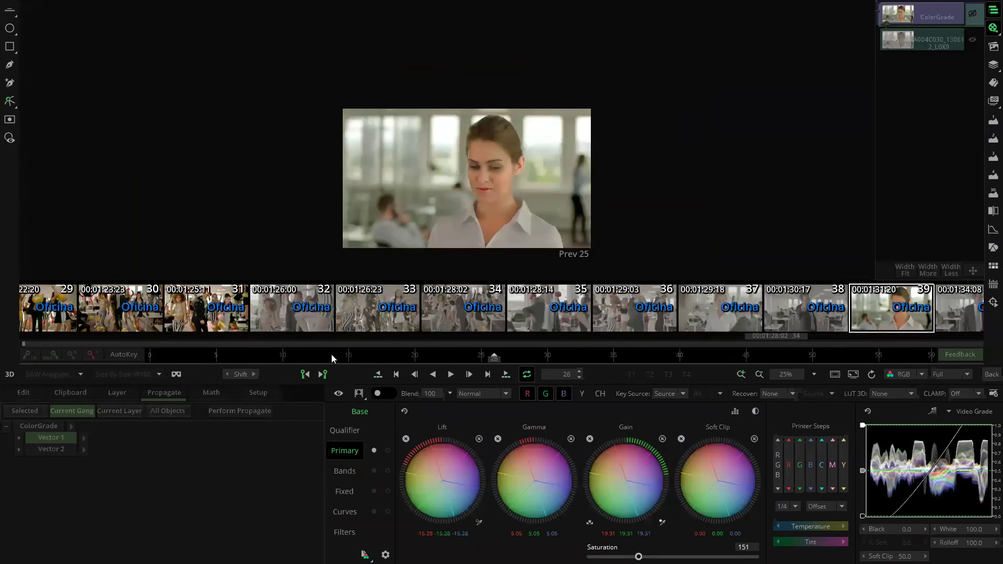
click(564, 316)
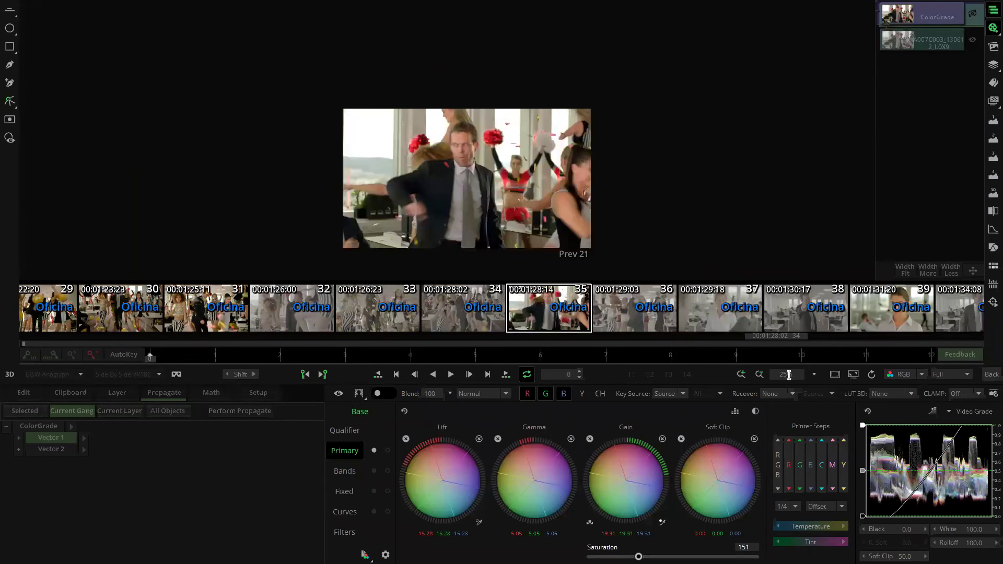
click(991, 374)
Add a DVO Sharpen effect on top of the office shots' ColorGrades, leaving out the sequence's final shot
drag(135, 169, 376, 205)
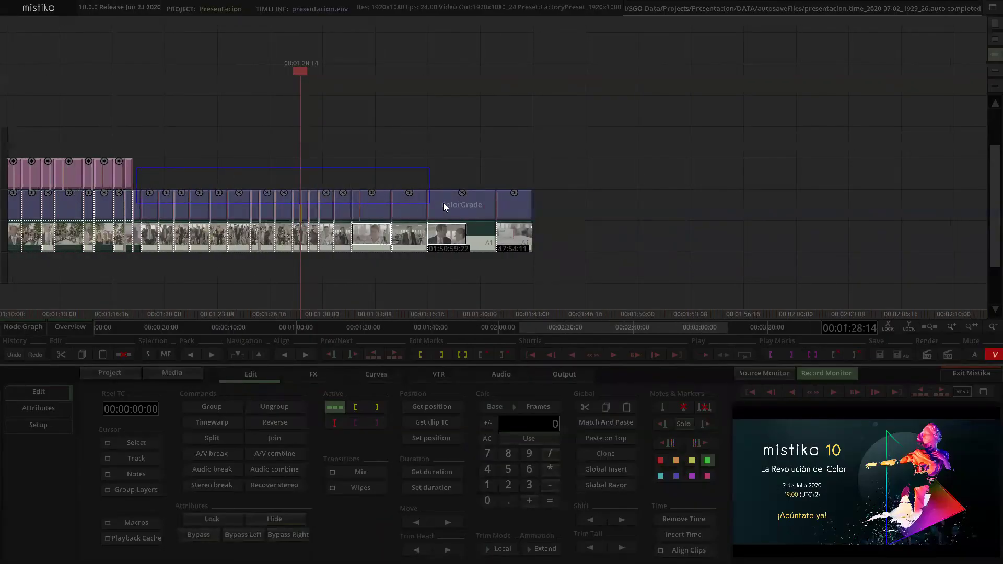
drag(443, 203, 443, 202)
click(313, 374)
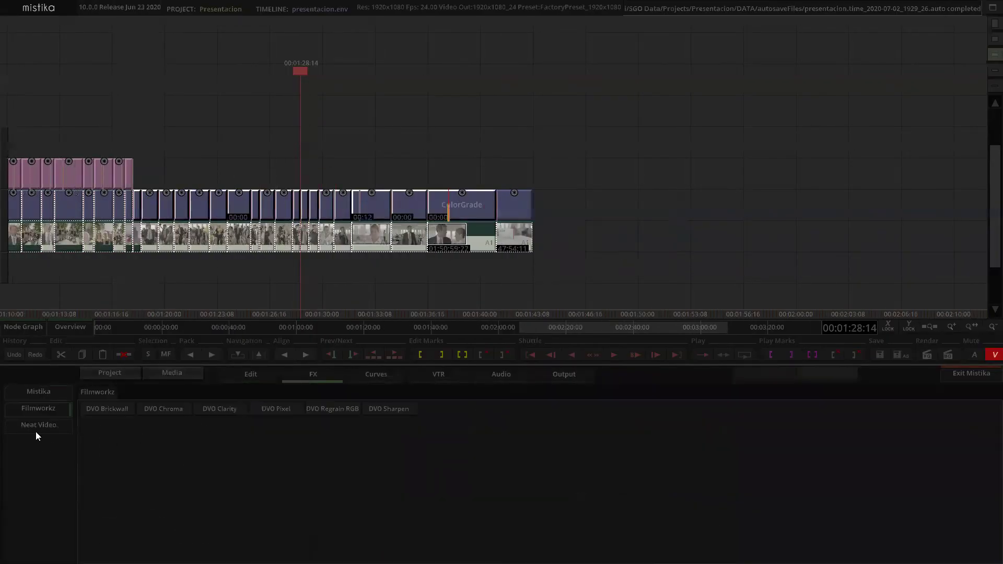
click(383, 412)
Open the DVO Sharpen effect on shot 26, compare the image with and without it, and return to the timeline
scroll(367, 131, up, 5)
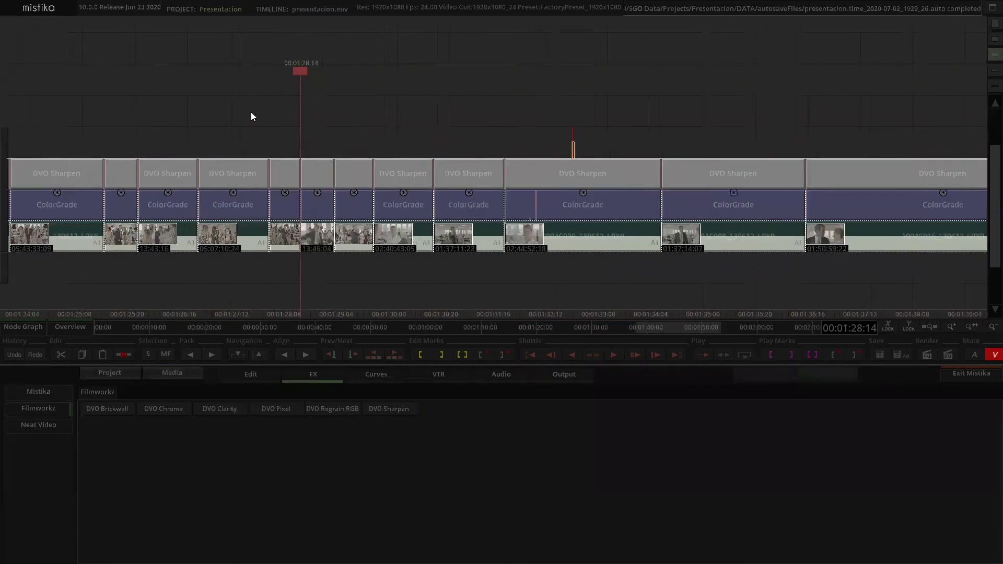
drag(173, 128, 405, 143)
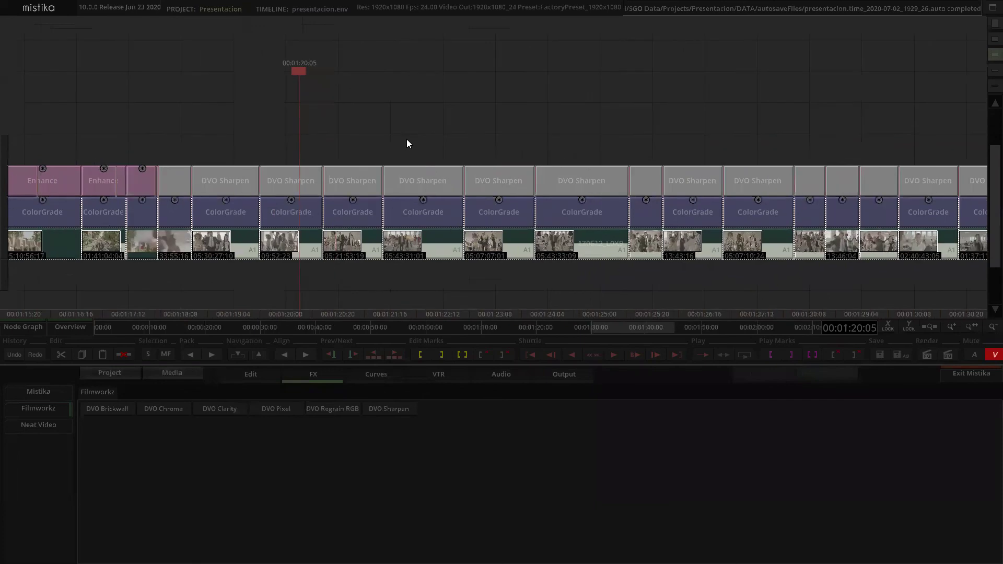
double_click(278, 183)
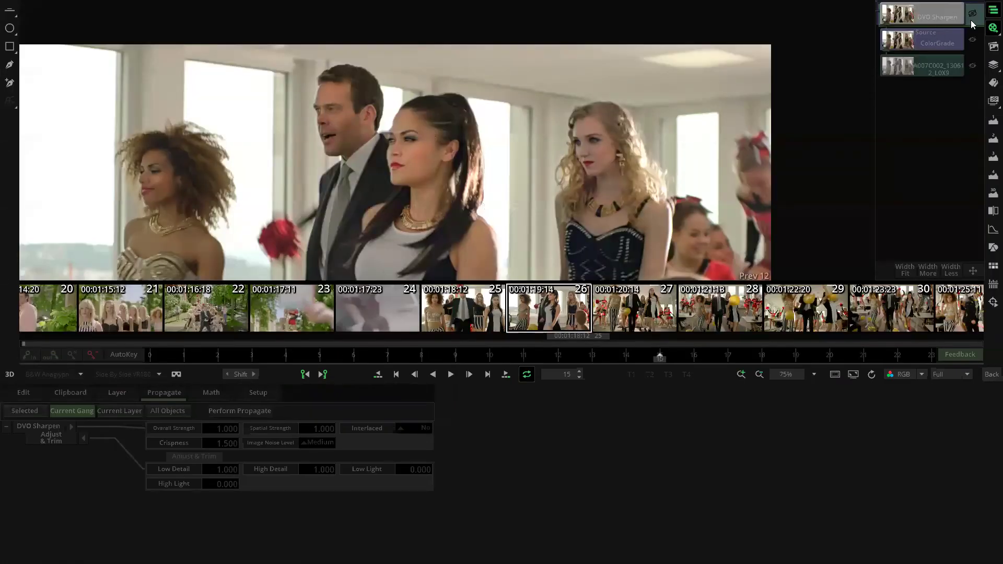
click(972, 15)
click(992, 374)
scroll(385, 141, down, 5)
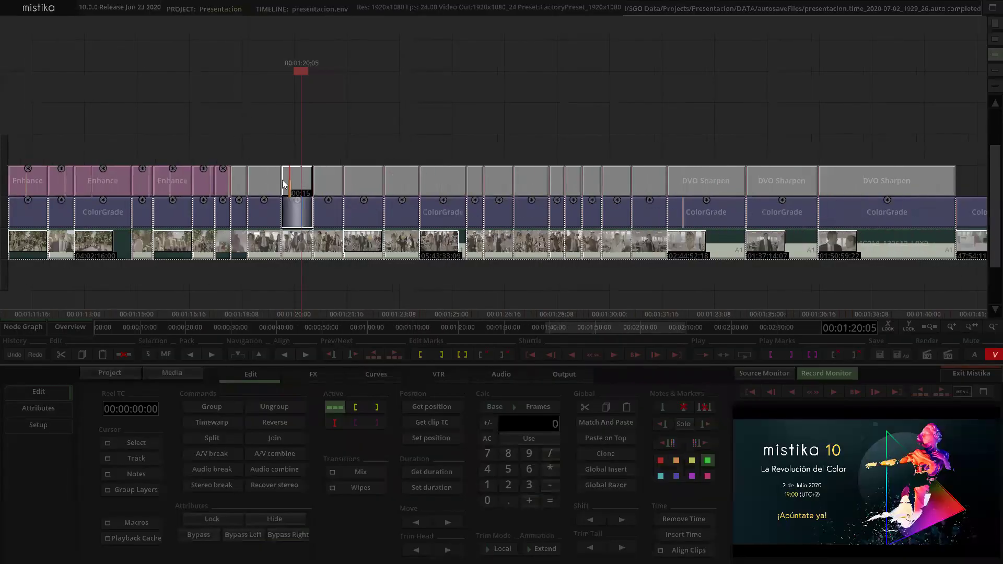
drag(423, 123, 497, 112)
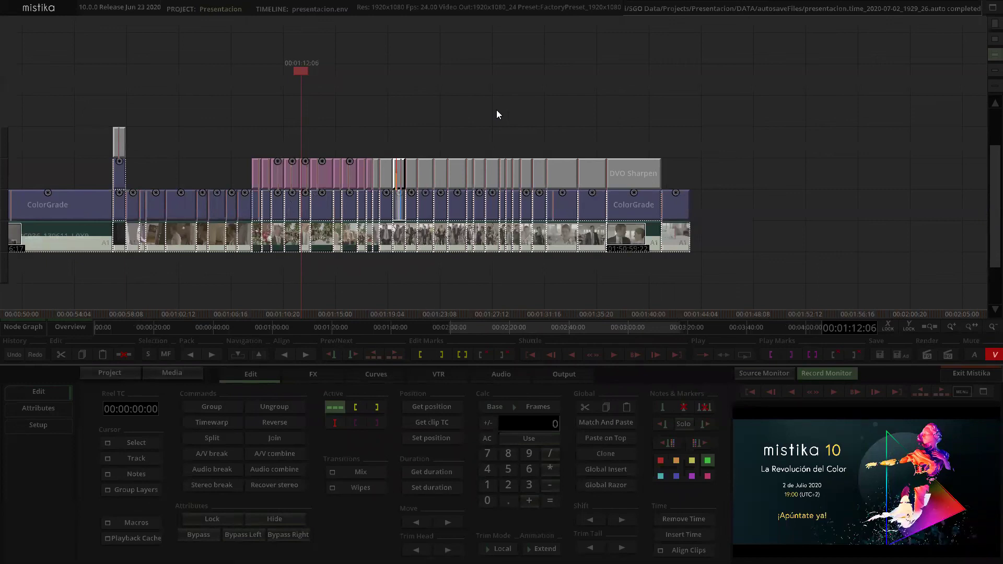
drag(430, 115, 452, 115)
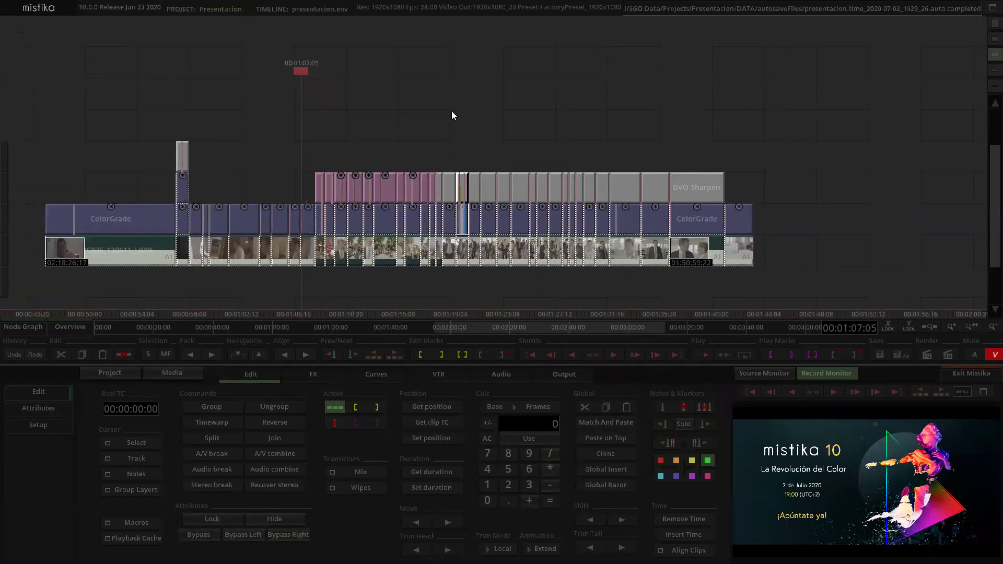
drag(299, 72, 291, 53)
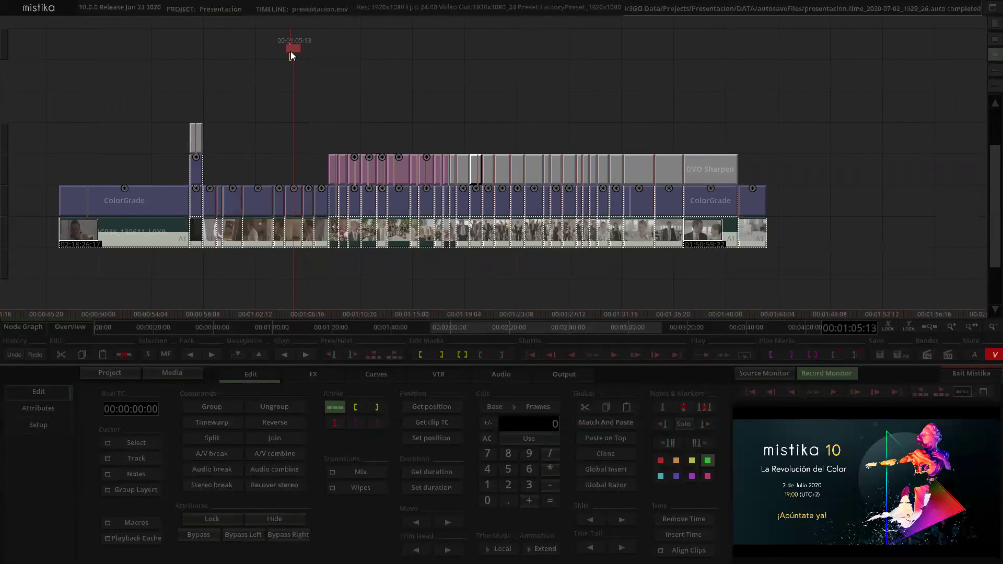
click(452, 140)
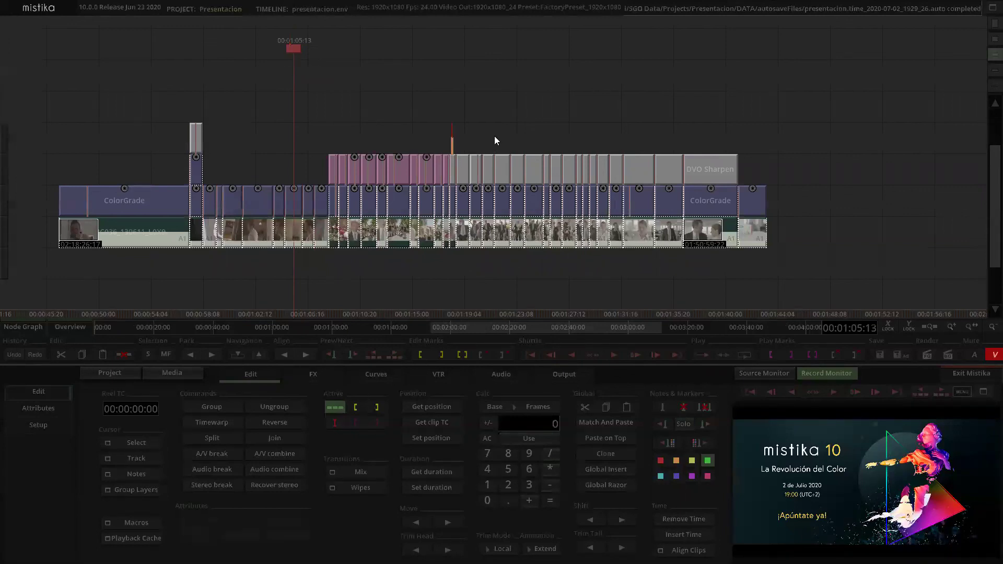
click(473, 169)
scroll(462, 157, down, 3)
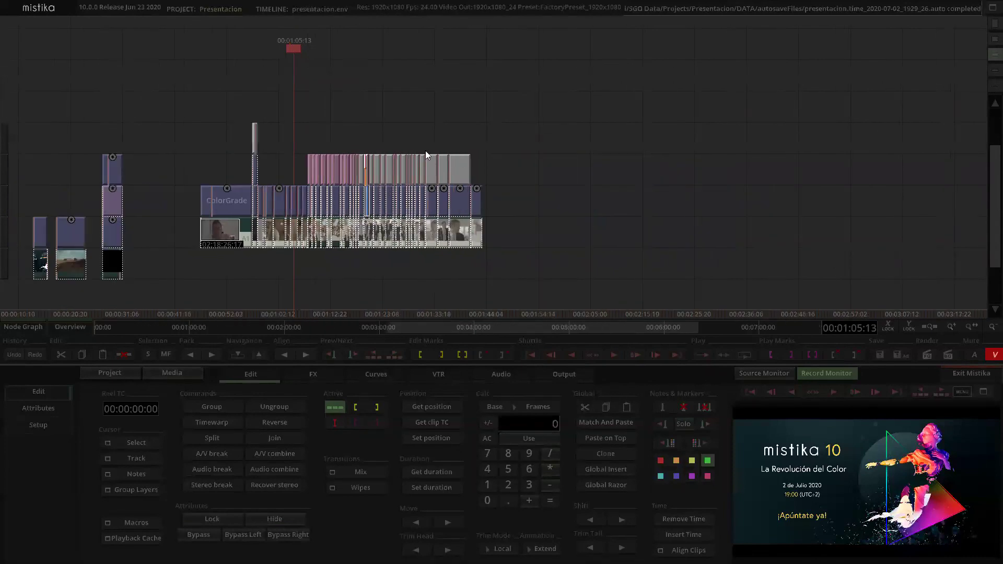
click(422, 131)
click(391, 167)
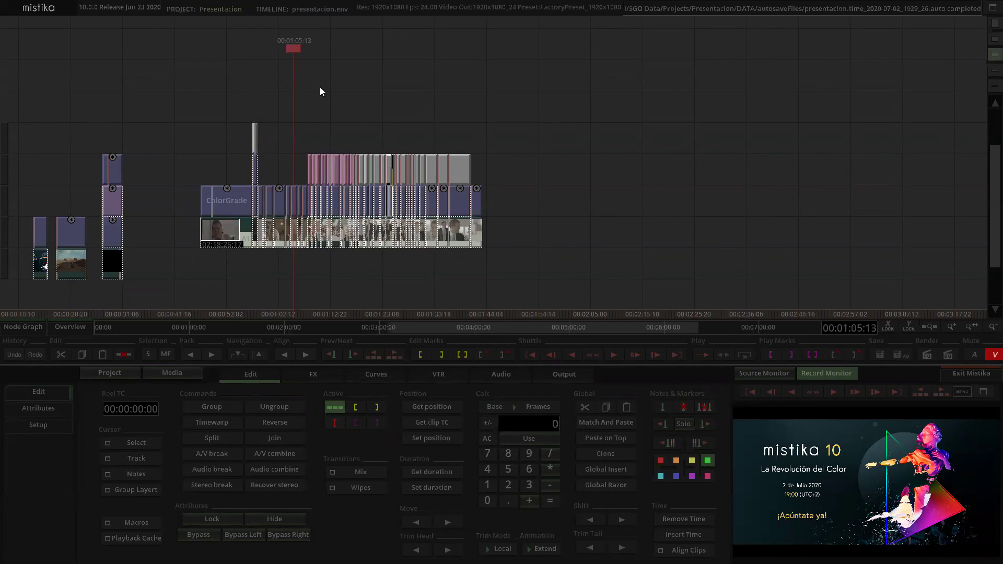
Look over the Vitaepro_30sec and Vitaepro_15sec EDL files in the Media Manager and close it
click(185, 370)
click(282, 249)
click(281, 257)
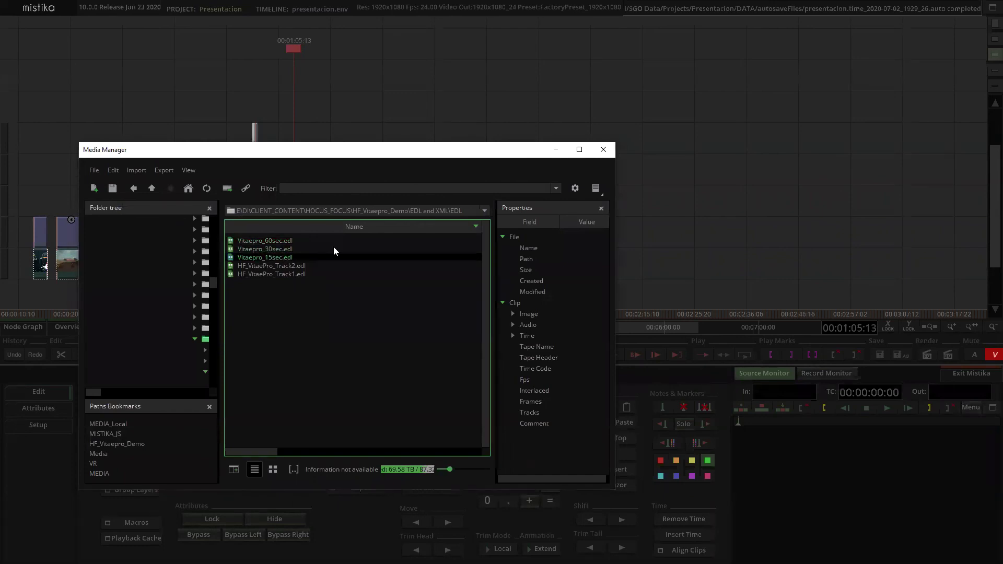
click(602, 151)
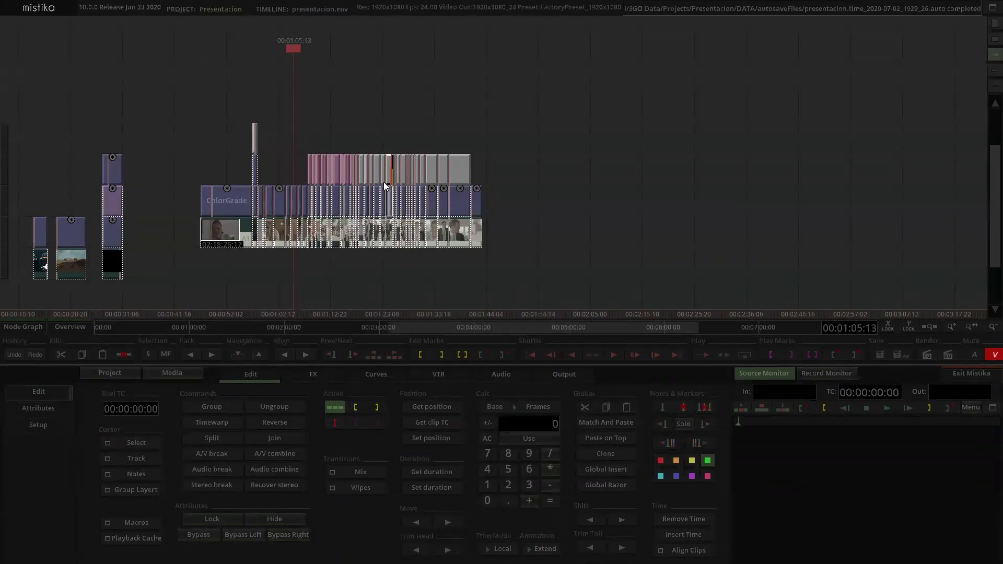
Conform Vitaepro_30sec.edl at 24 fps onto the timeline, searching the project's DATA folder for its media
click(178, 374)
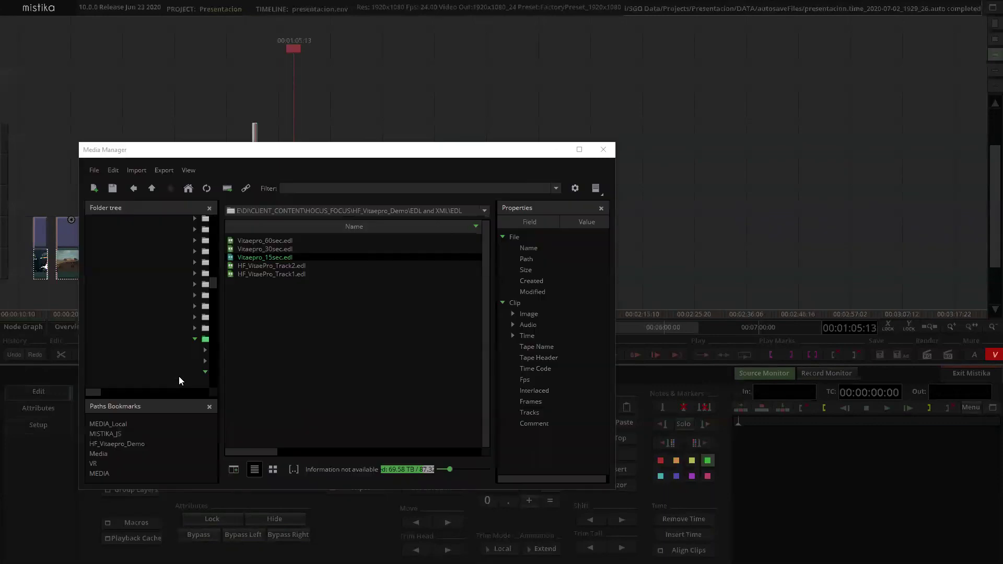
click(273, 258)
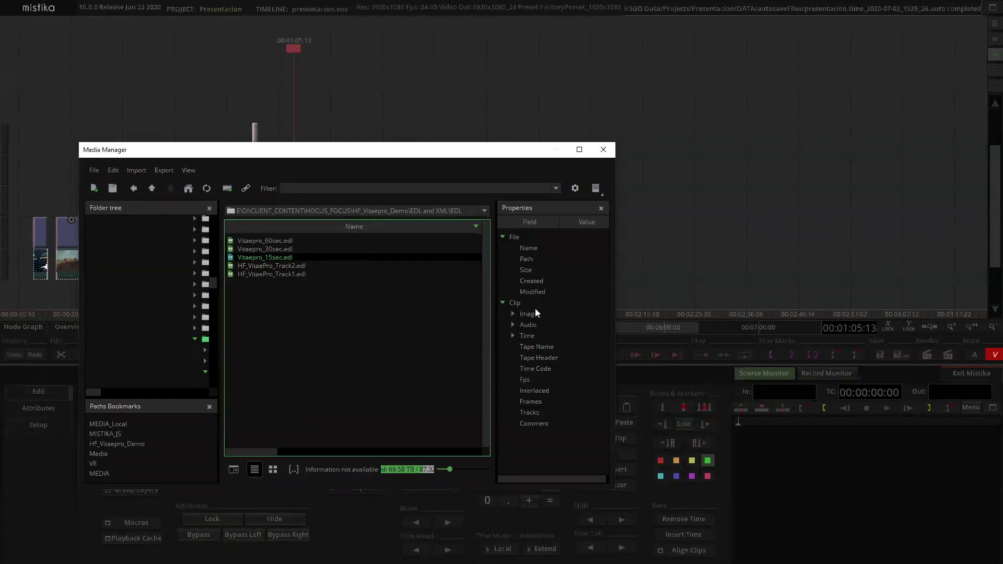
double_click(270, 248)
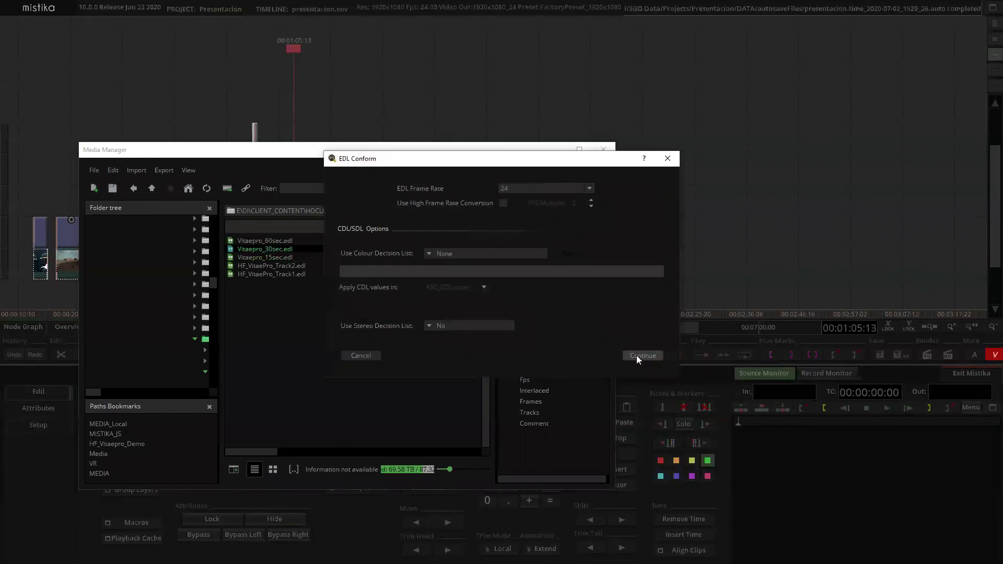
click(640, 356)
click(579, 327)
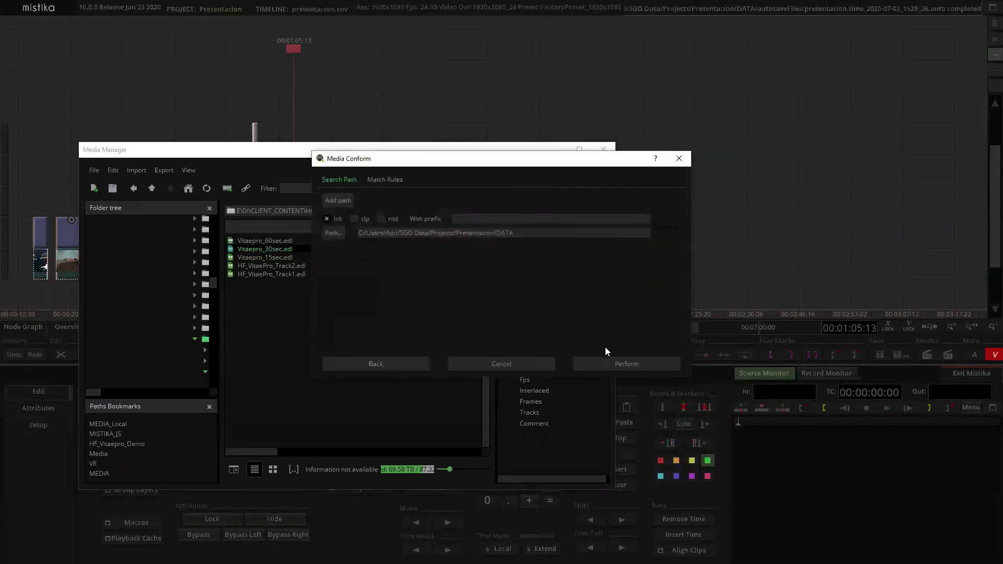
click(653, 361)
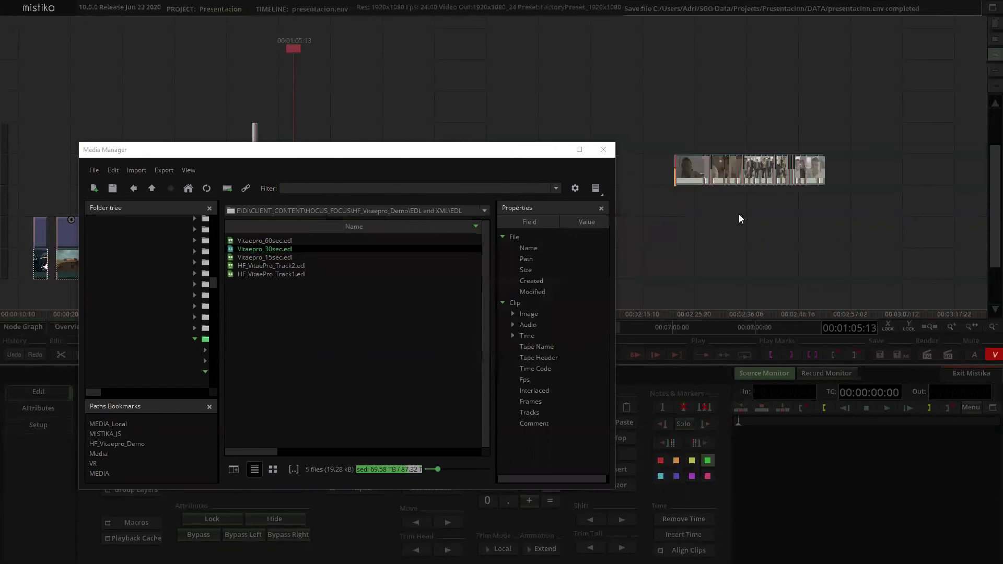
Conform Vitaepro_15sec.edl onto the timeline starting at 00:03:11:00 with media search, and close the Media Manager
double_click(263, 257)
click(634, 355)
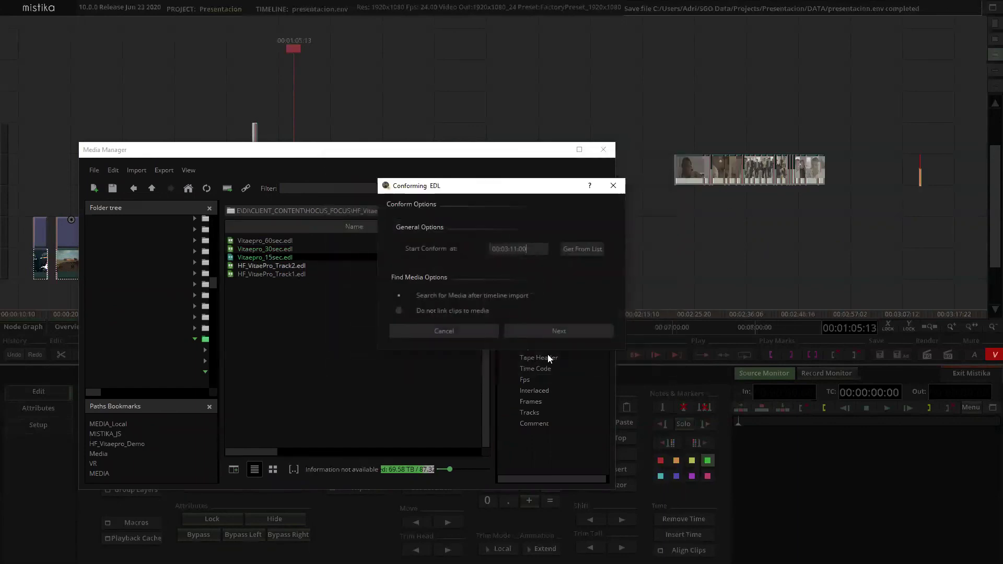
click(577, 330)
click(590, 362)
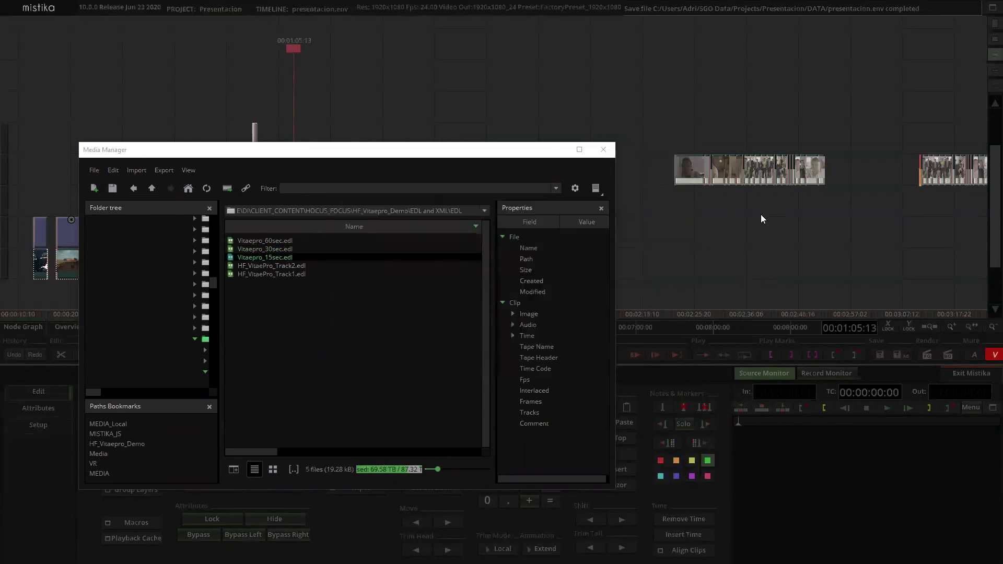
click(603, 150)
drag(945, 243, 397, 212)
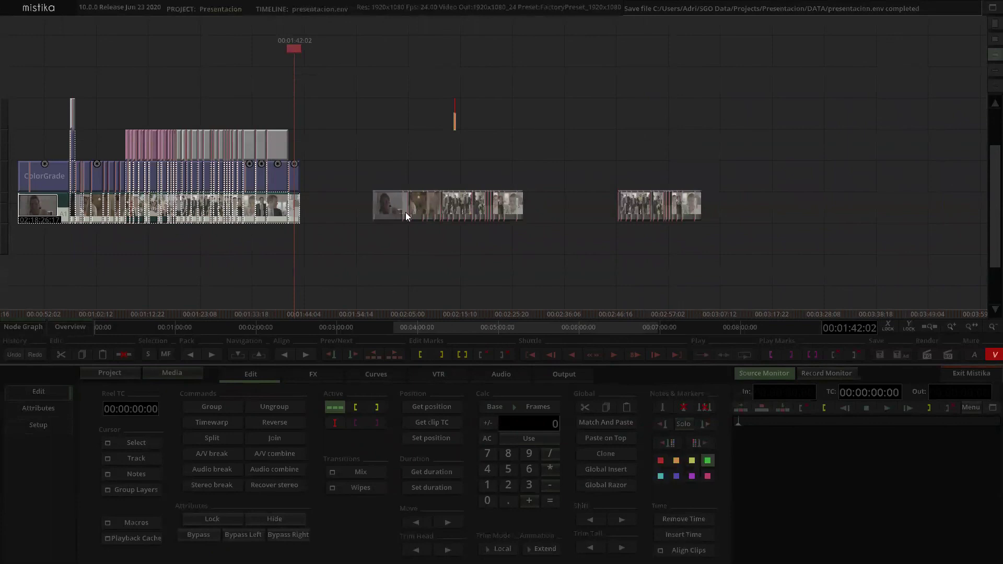
Copy the graded Vitaepro sequence and Match And Paste its effects onto the 30-second and 15-second versions, matching media source path and timecode range
click(405, 212)
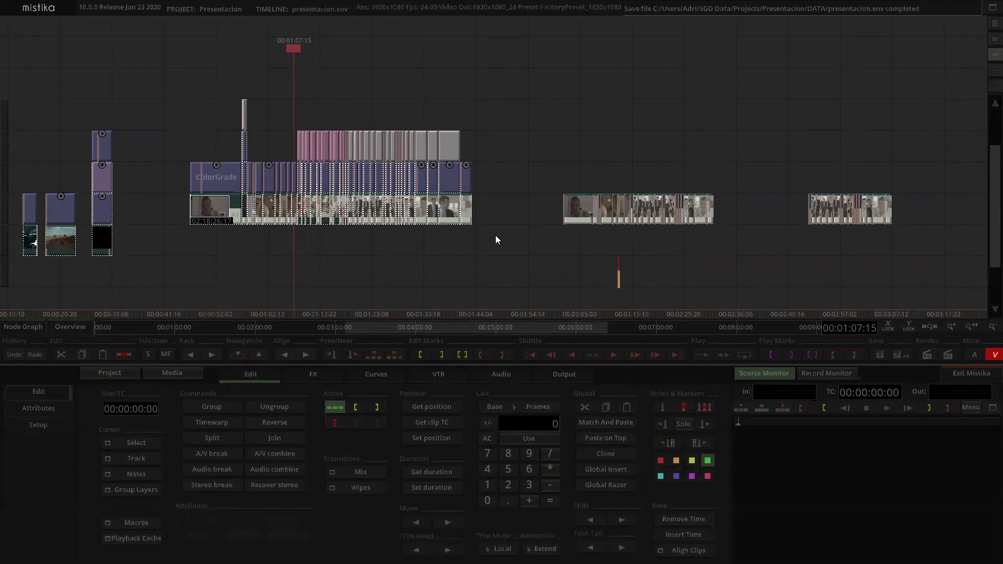
drag(498, 266, 171, 90)
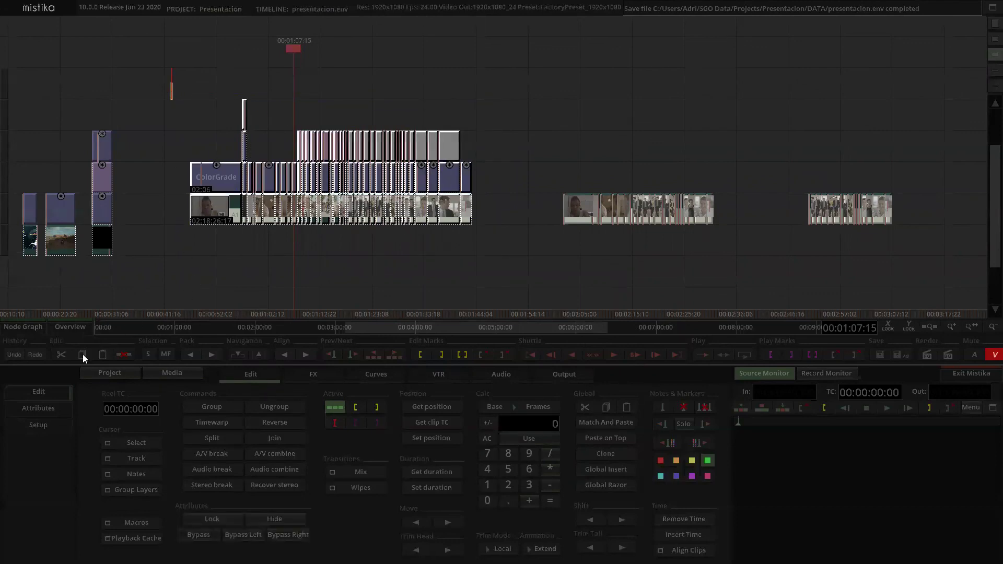
drag(547, 261, 767, 179)
drag(921, 159, 919, 156)
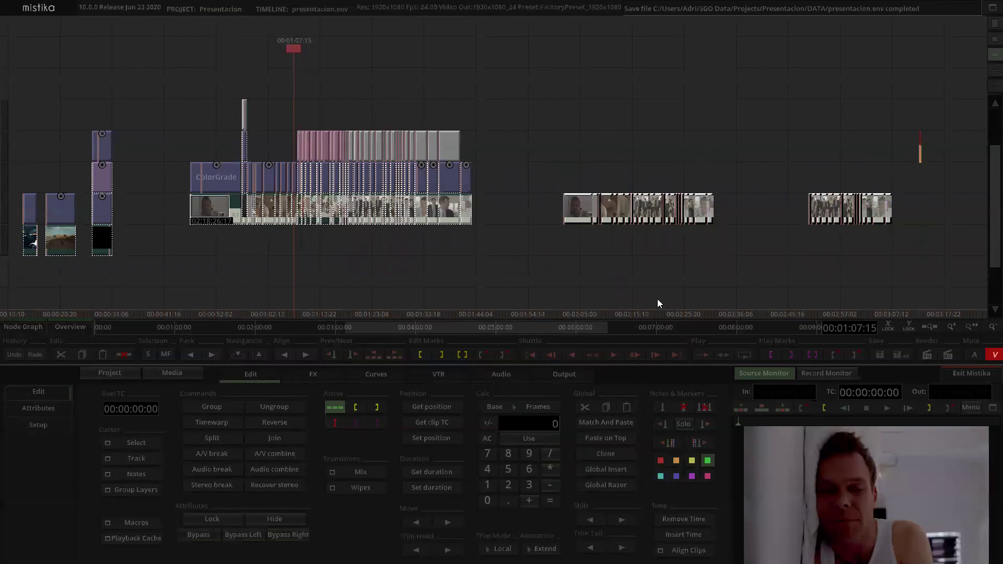
click(615, 426)
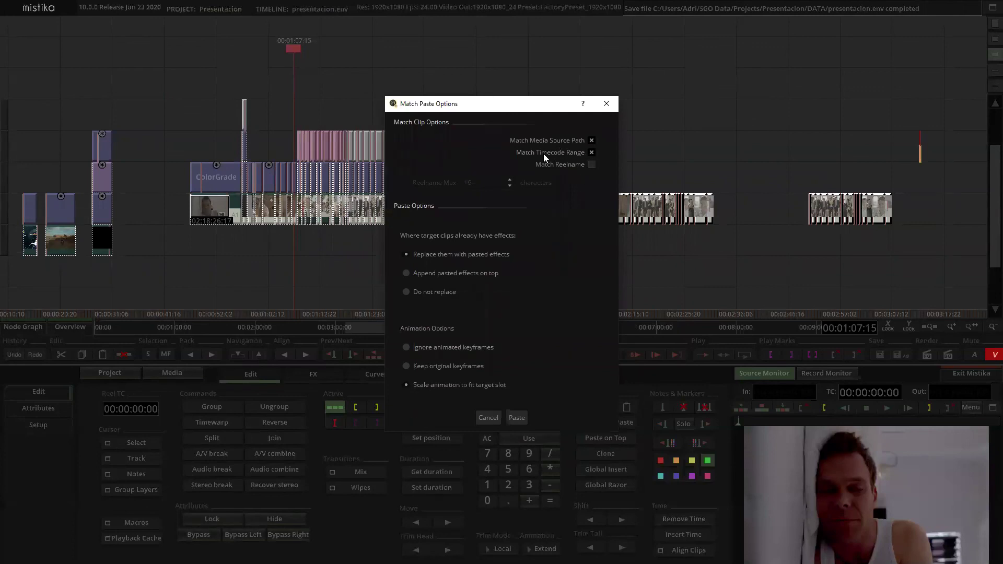
click(590, 164)
click(516, 418)
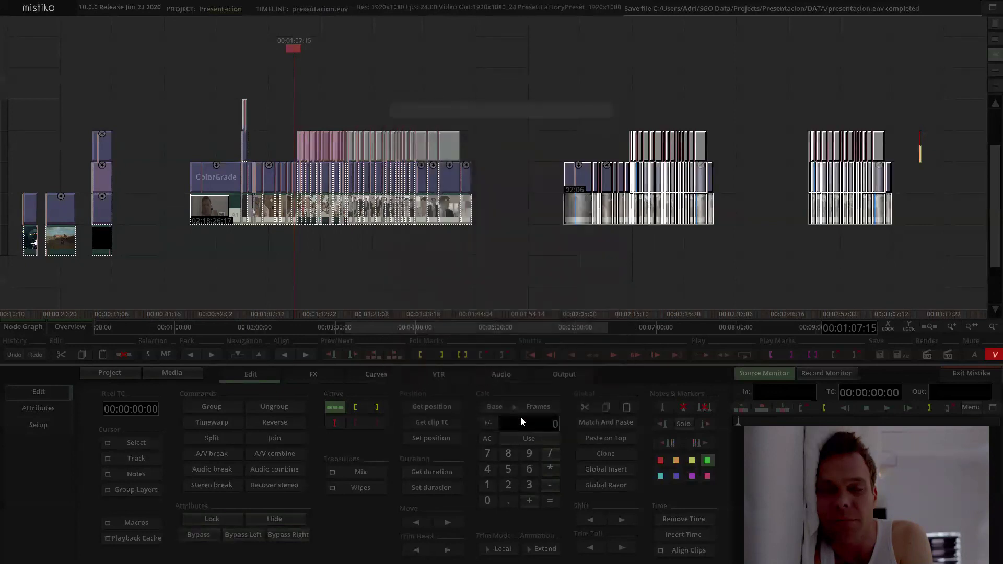
Examine the pasted ColorGrade, Enhance and DVO Sharpen effects on the 30-second and 15-second versions against the original sequence
scroll(436, 263, right, 5)
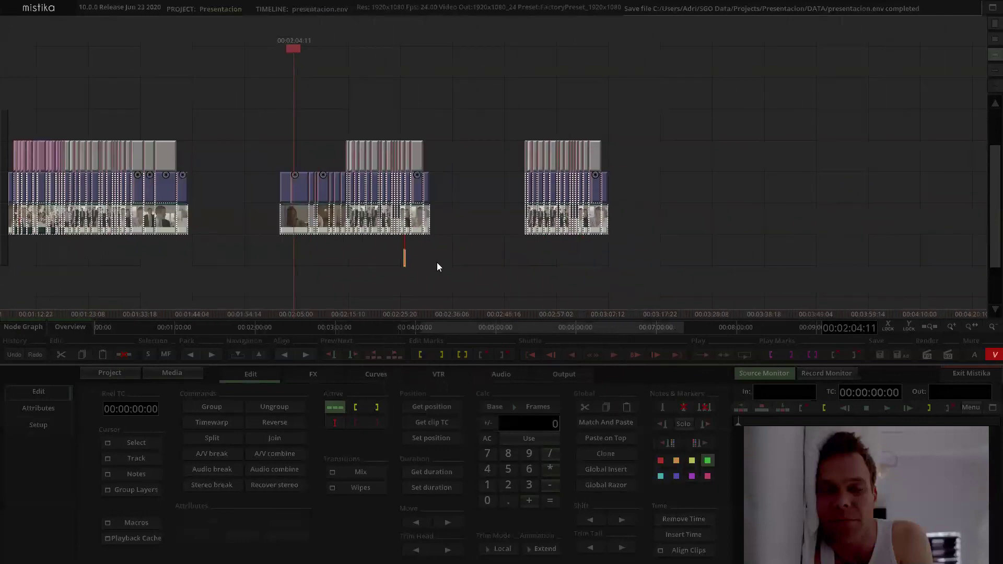
scroll(440, 270, up, 5)
scroll(188, 259, left, 10)
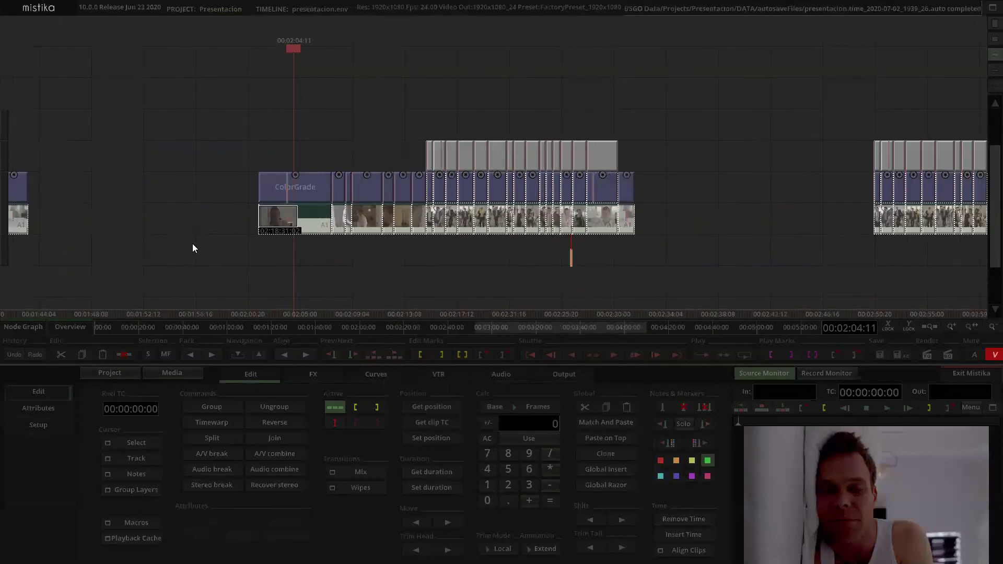
scroll(303, 257, up, 8)
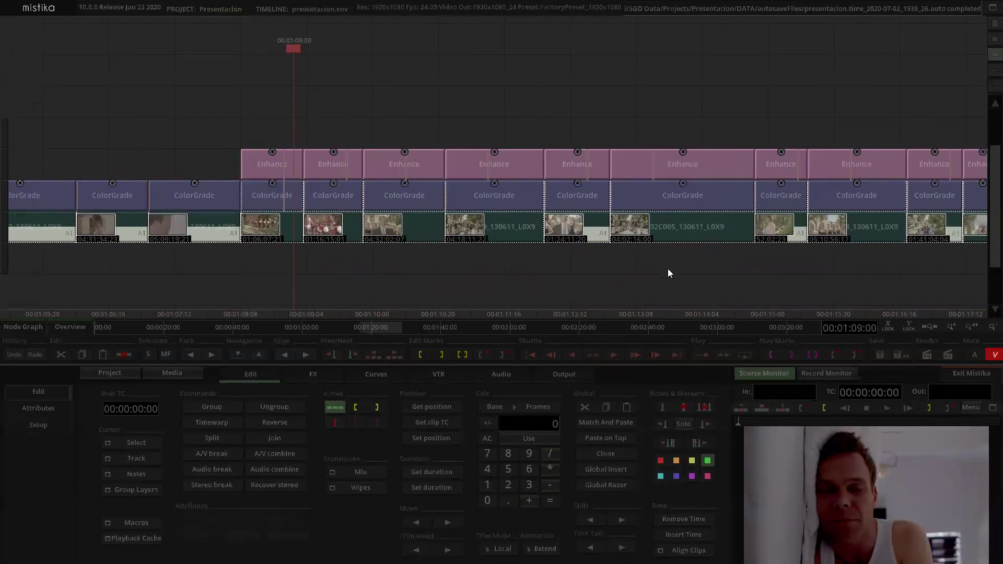
scroll(667, 273, down, 3)
scroll(578, 268, right, 3)
scroll(438, 285, down, 3)
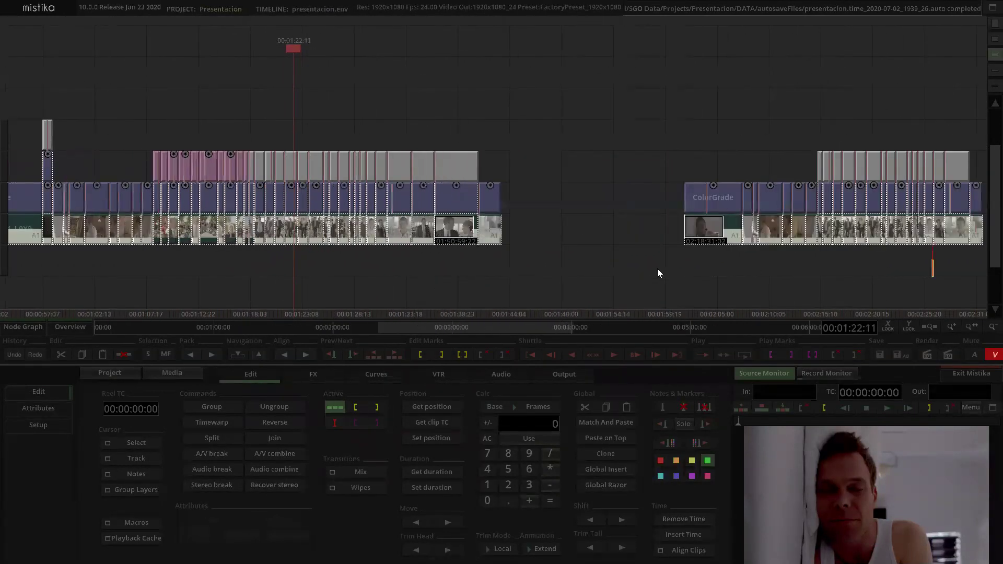
scroll(656, 273, right, 3)
scroll(407, 259, up, 3)
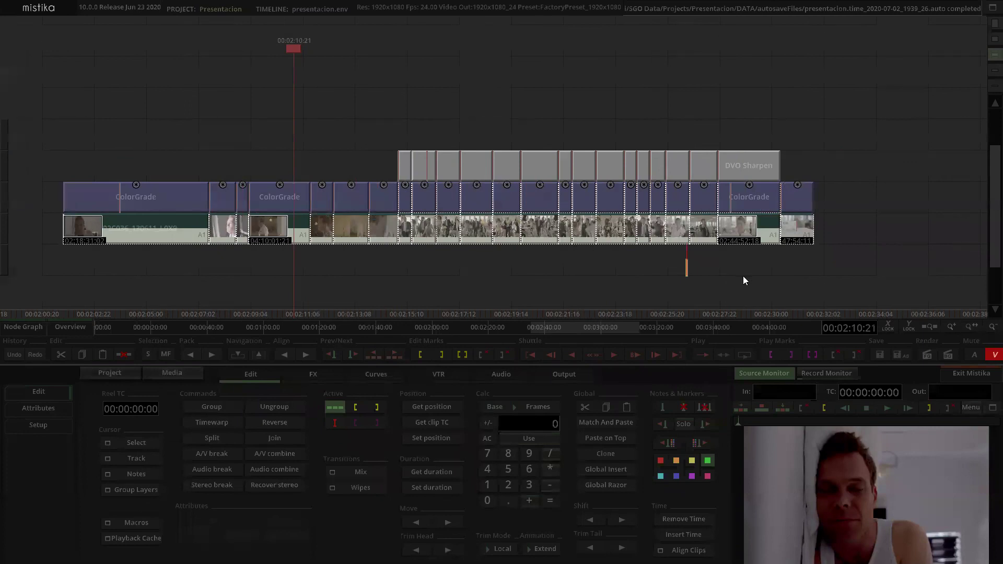
scroll(611, 252, right, 3)
scroll(629, 252, right, 3)
scroll(605, 251, right, 3)
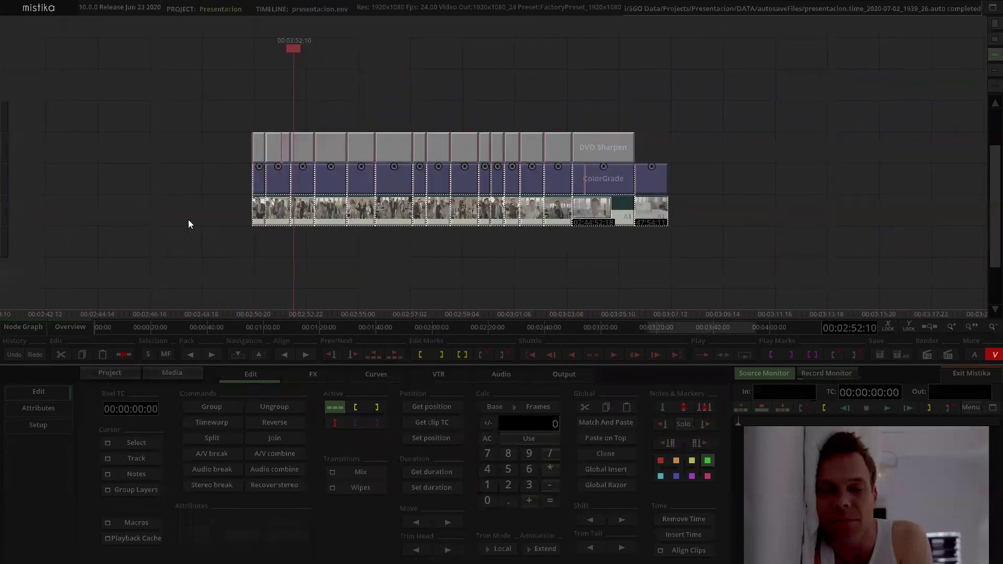
Open the DVO Sharpen effect on the 15-second version's third shot, inspect its ColorGrade layer, and return to the timeline
scroll(374, 235, up, 3)
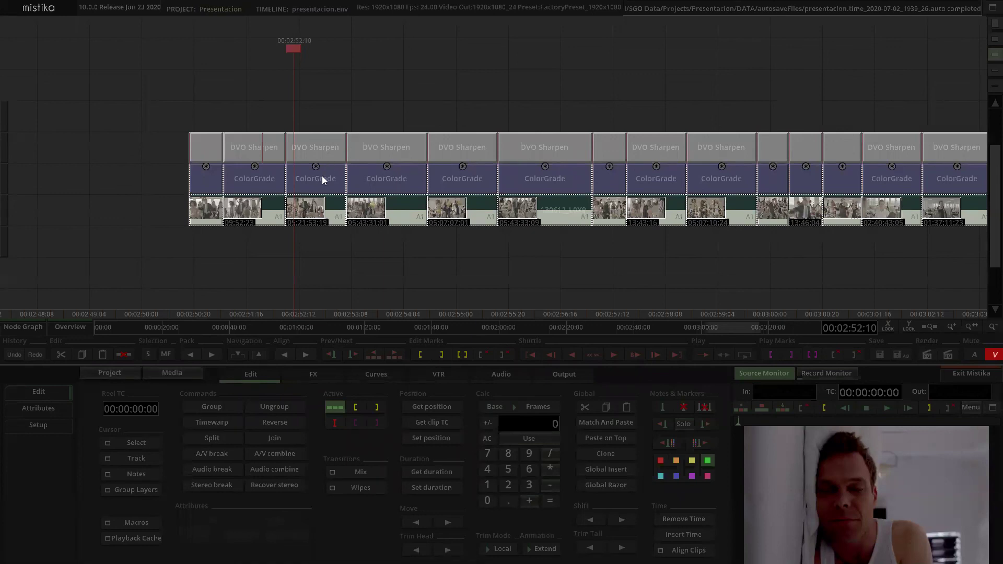
click(320, 150)
double_click(319, 150)
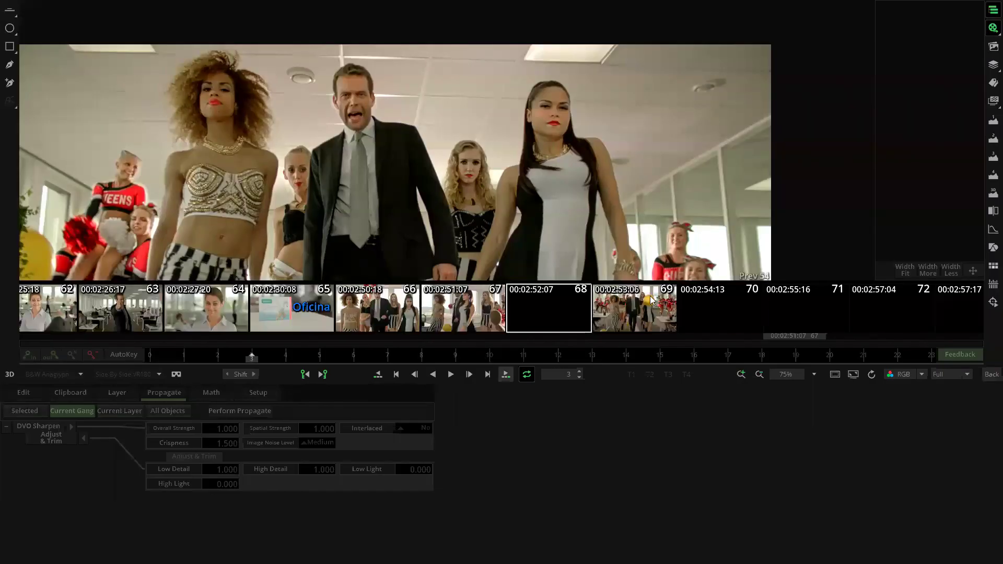
click(924, 44)
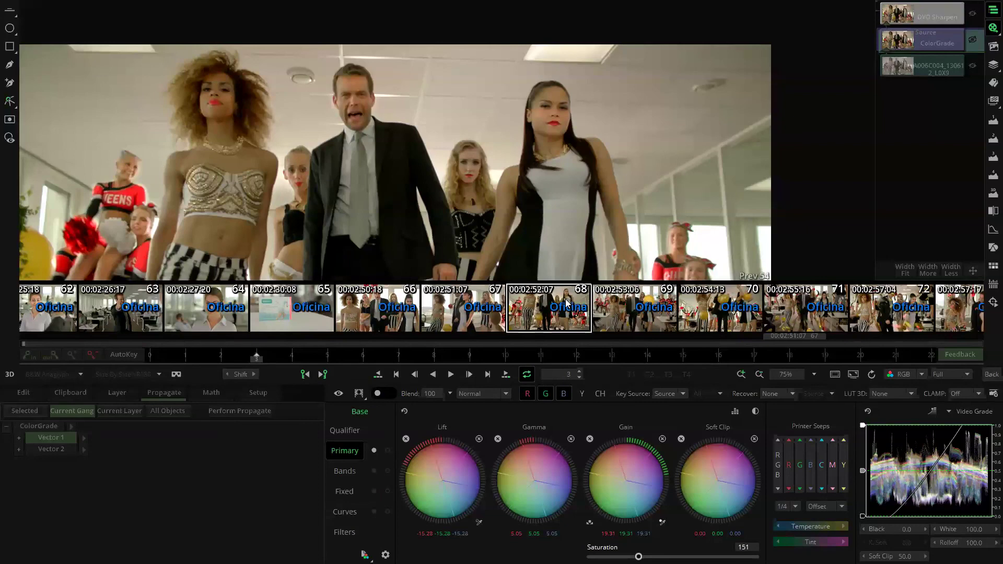
click(989, 377)
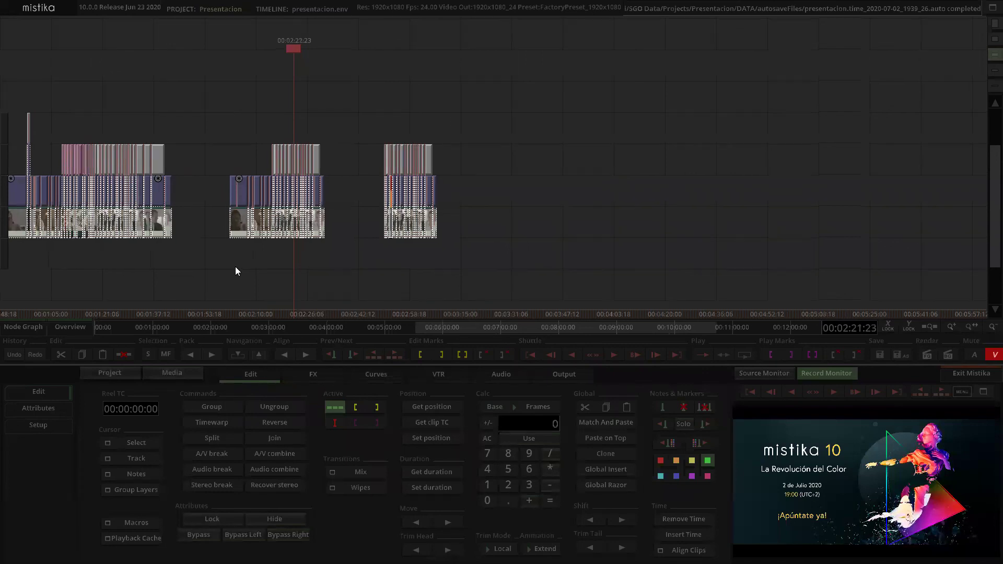
Mark the original, 30-second and 15-second sequences as the render range and set the render output to split By Blocks
drag(603, 269, 96, 92)
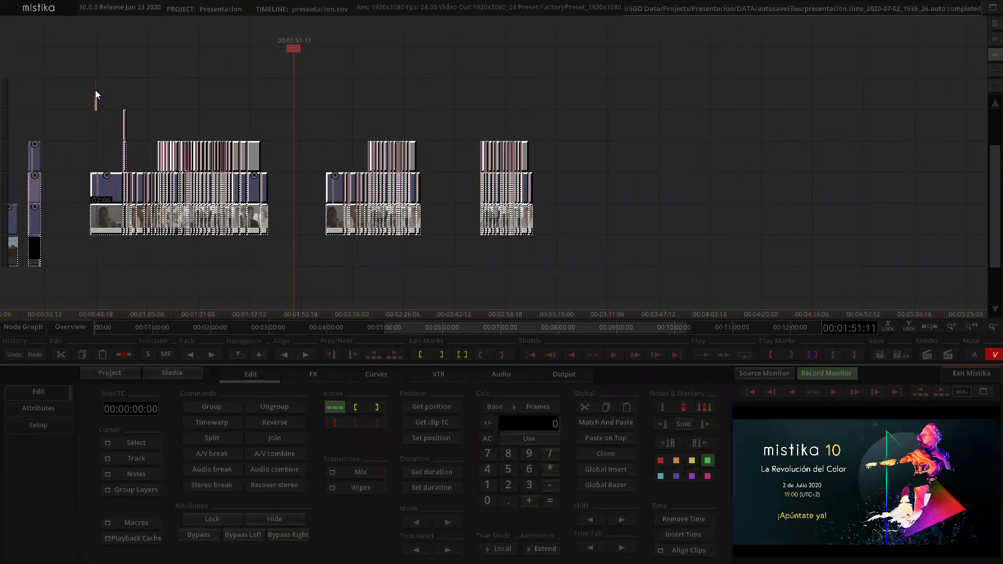
click(553, 377)
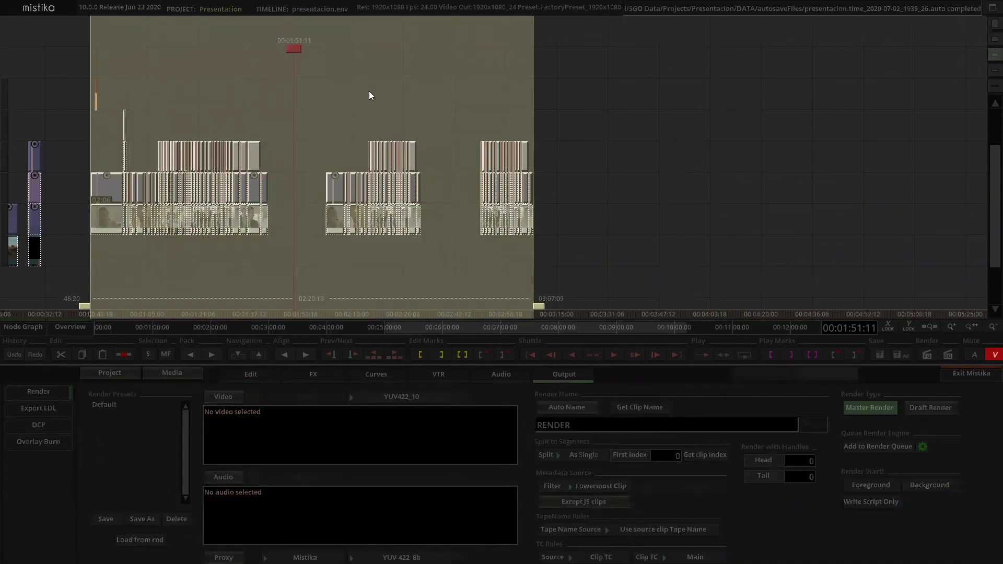
click(573, 455)
click(574, 424)
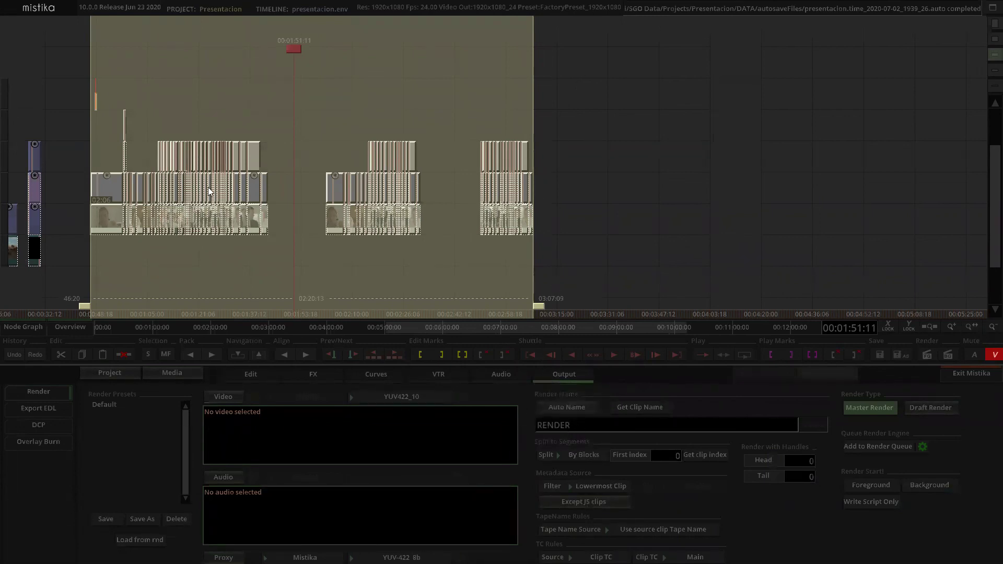